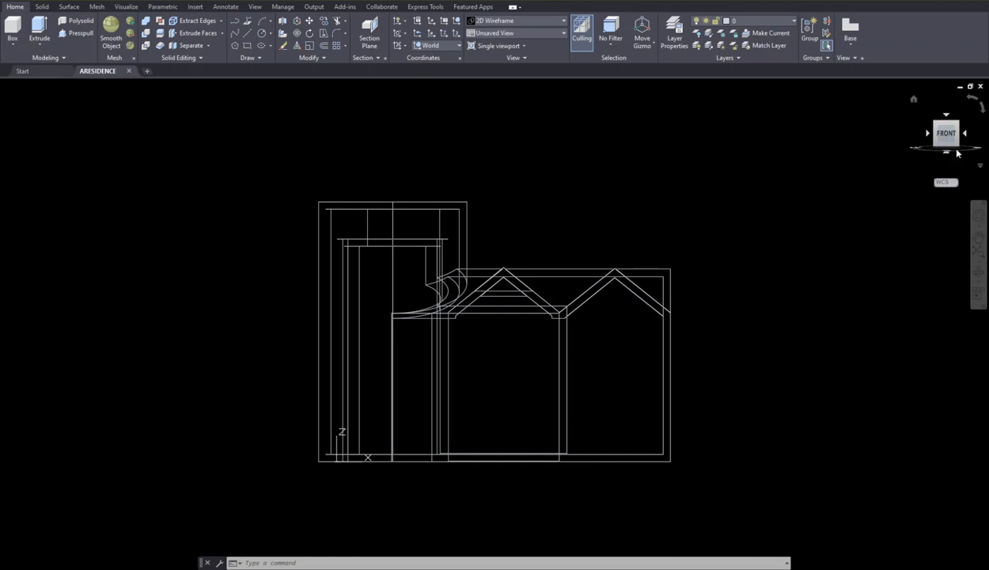
Orbit the house model to an elevated front view and set its visual style to Conceptual.
drag(959, 150, 951, 168)
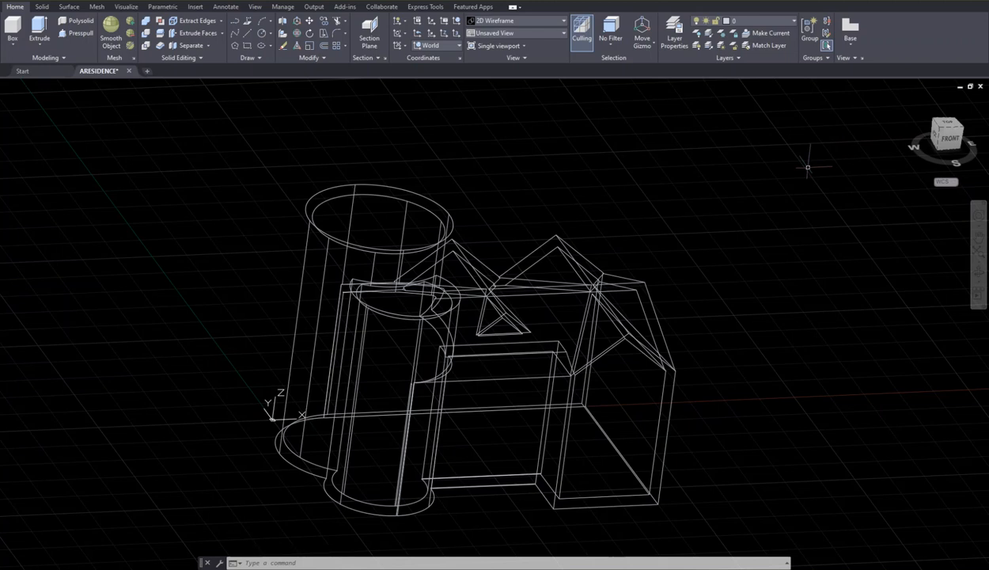
text(shademode)
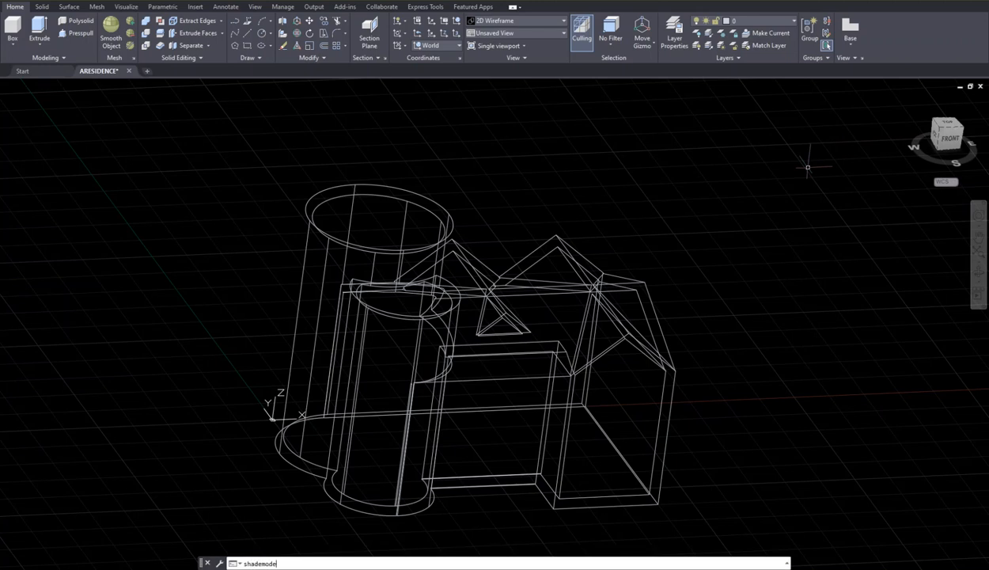
key(Return)
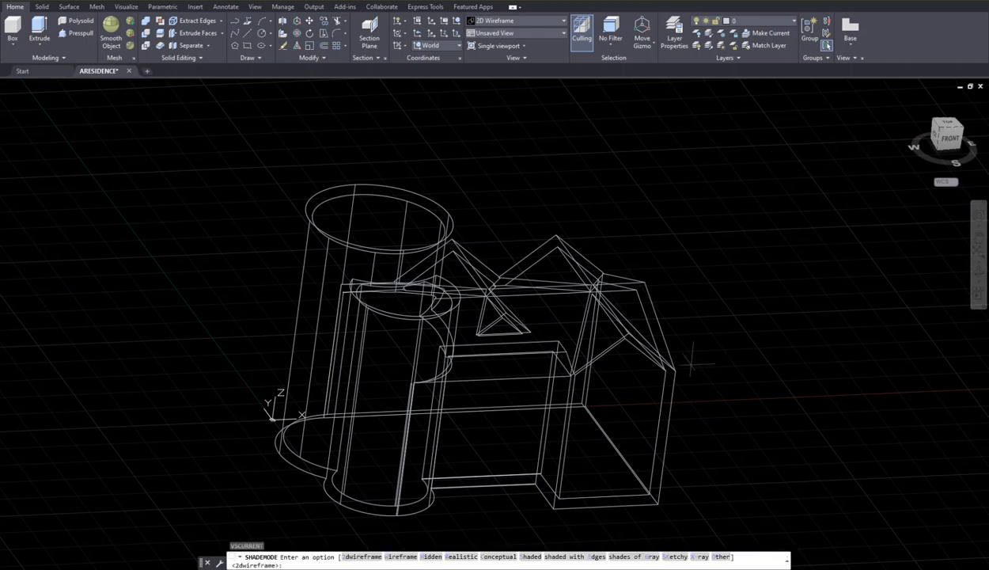
click(499, 556)
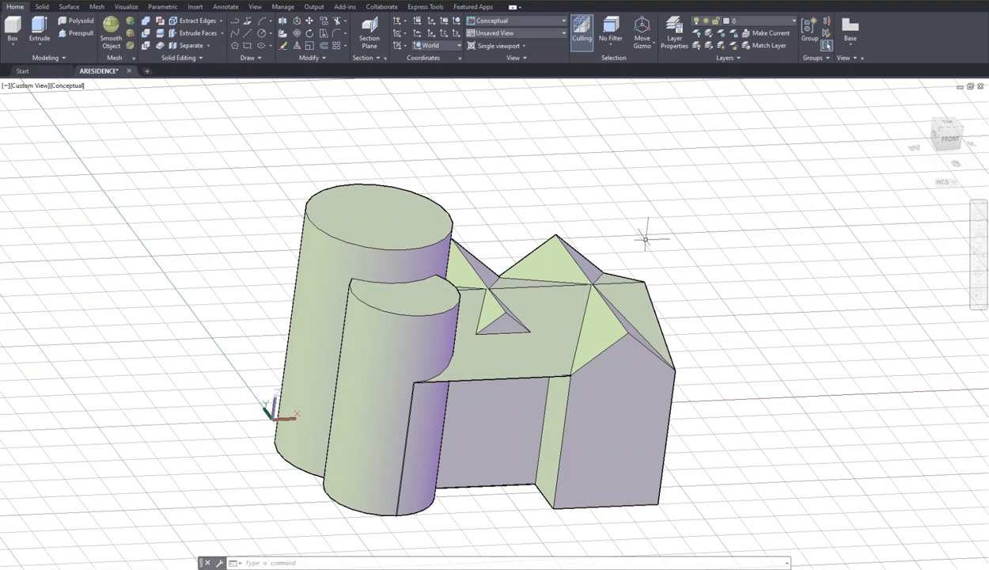
Move the UCS origin to the centre of the shorter cylindrical tower's top, with the X axis pointing towards its outer rim.
click(464, 263)
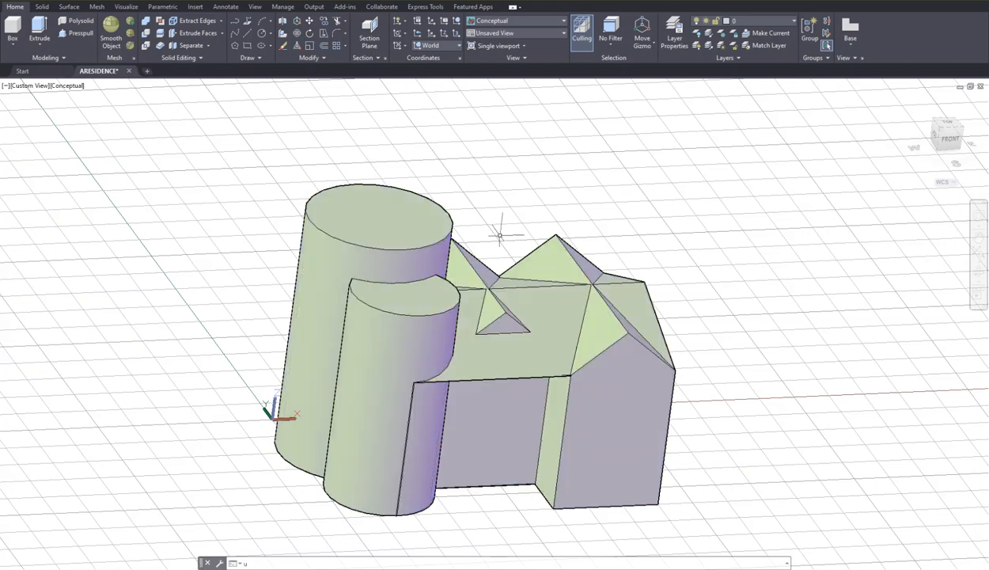
text(UCS)
key(Return)
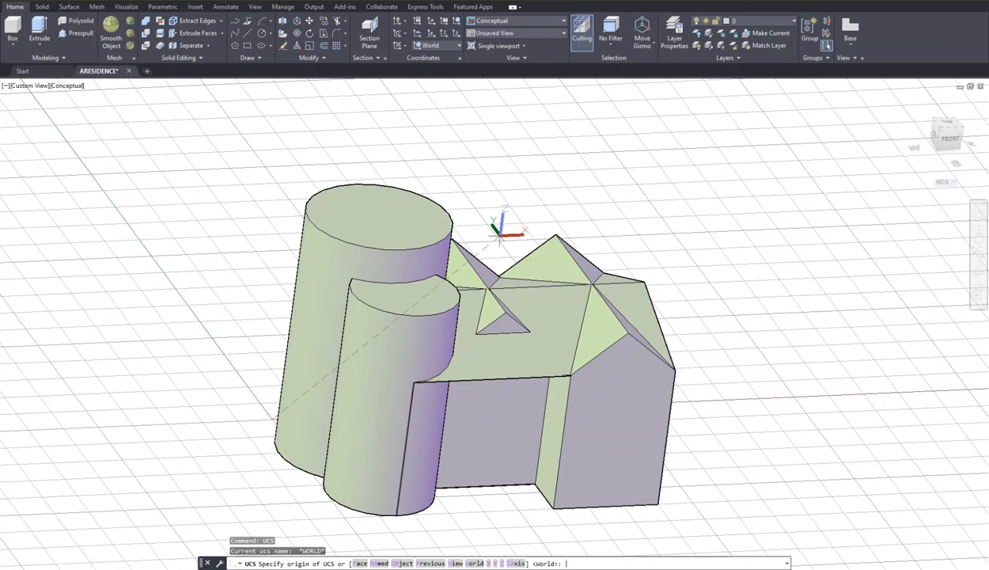
text(cen)
key(Return)
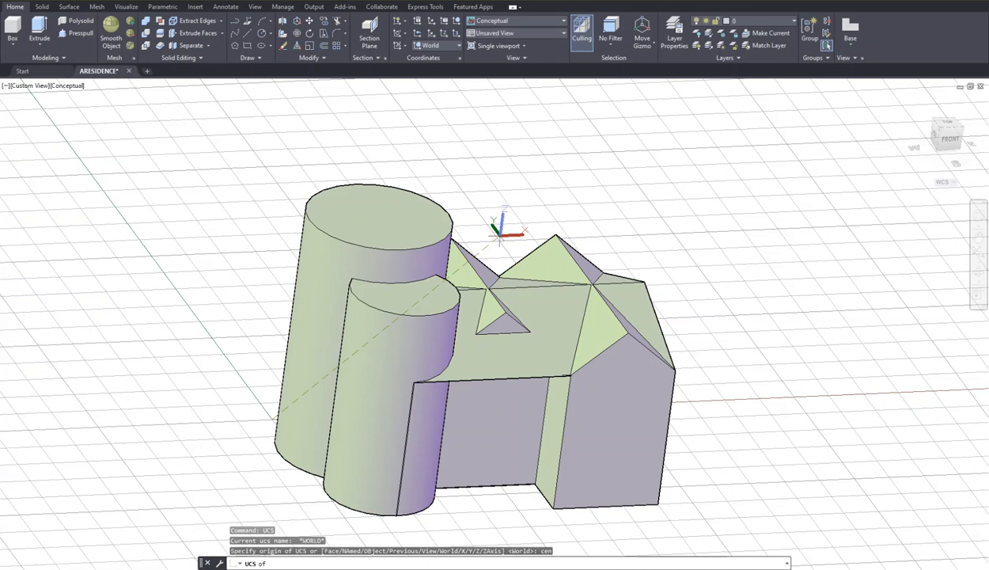
click(423, 305)
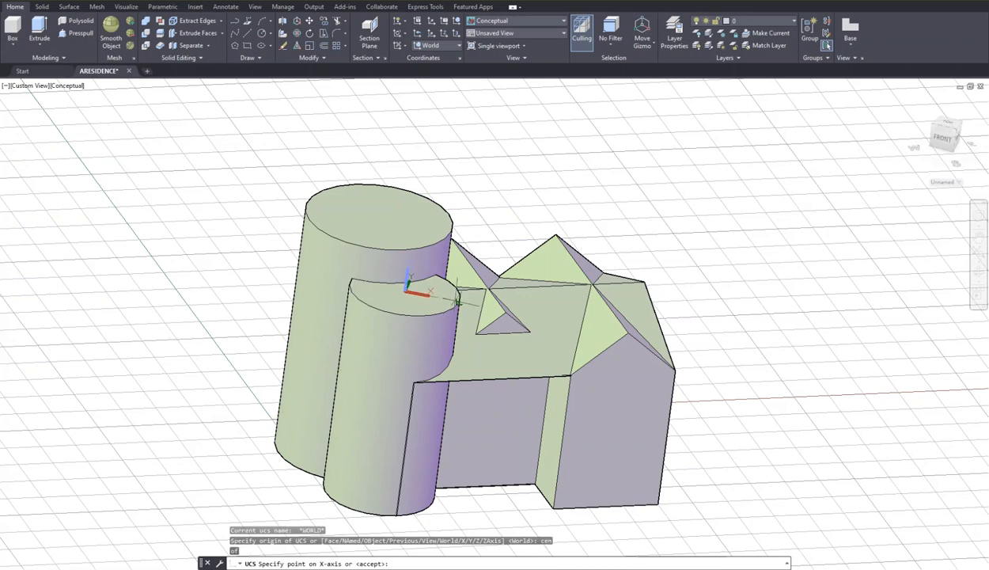
click(457, 301)
click(459, 307)
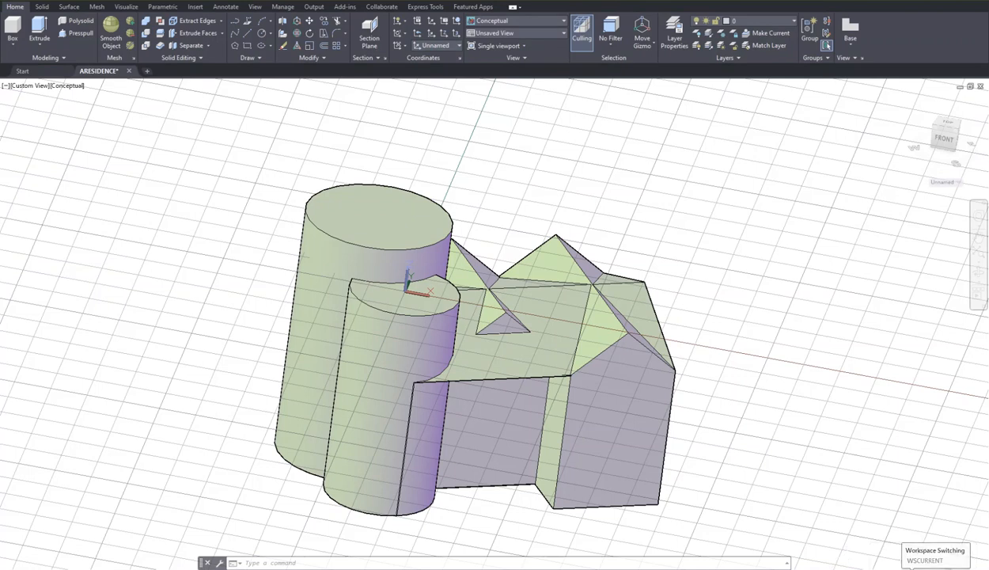
click(906, 565)
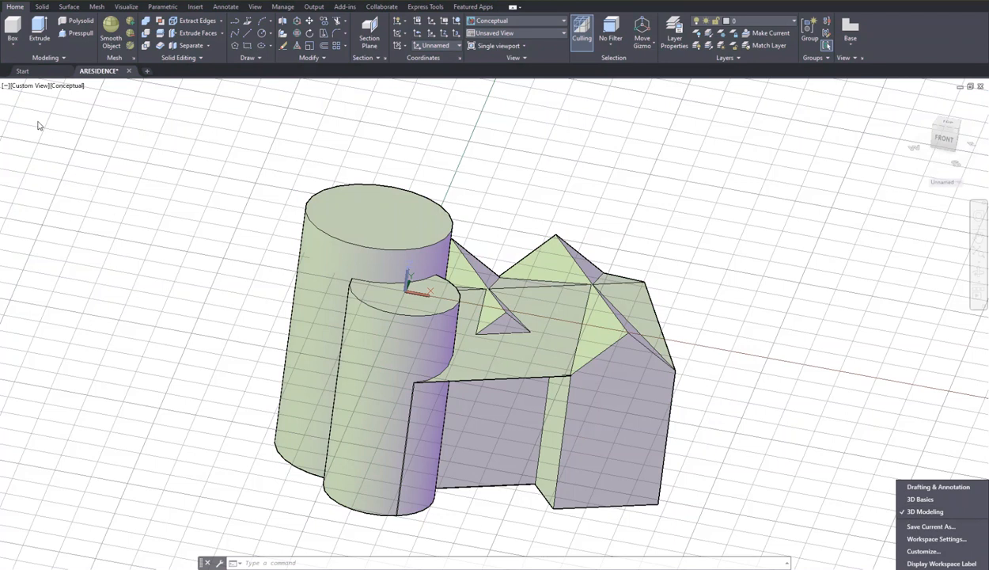
click(14, 49)
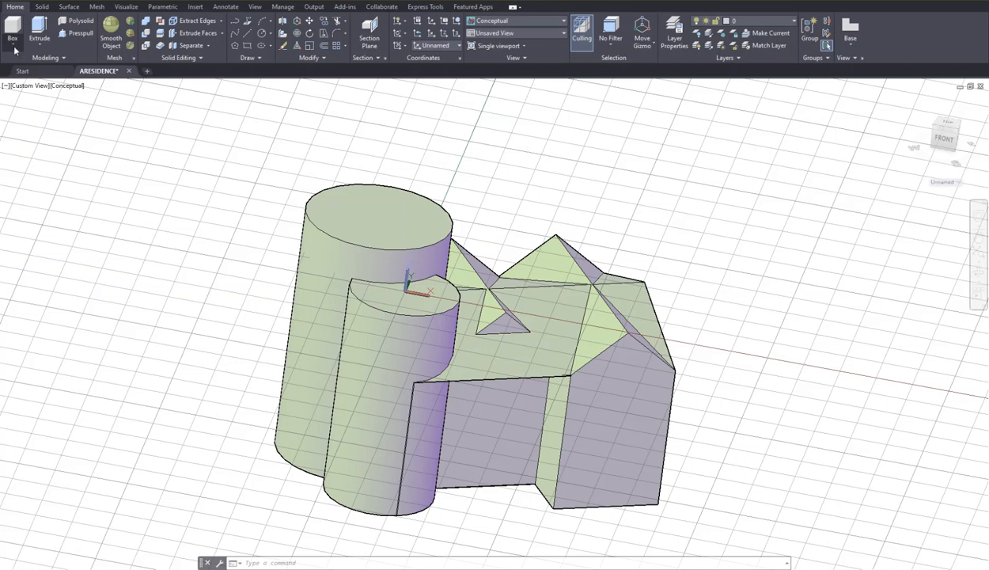
click(14, 49)
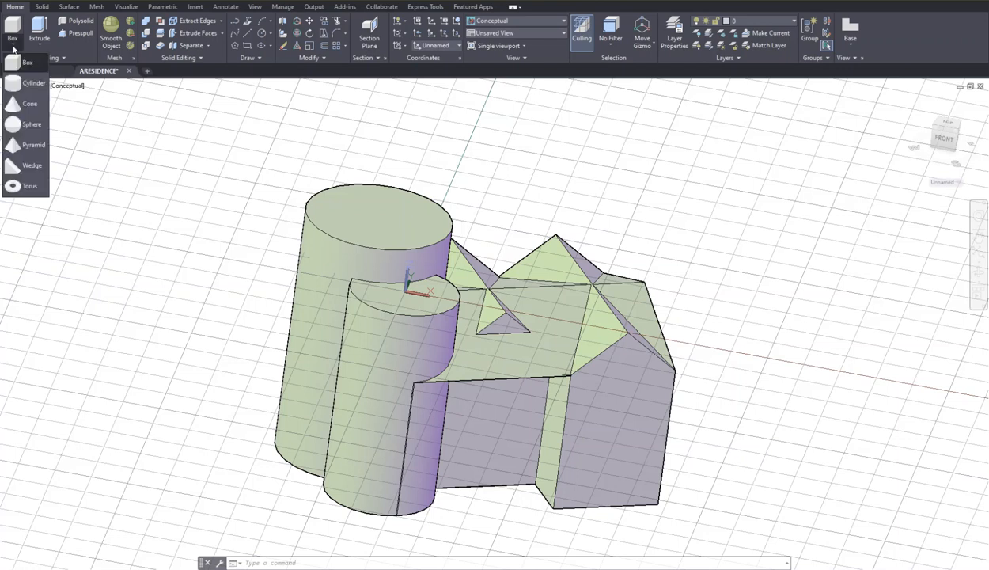
click(17, 104)
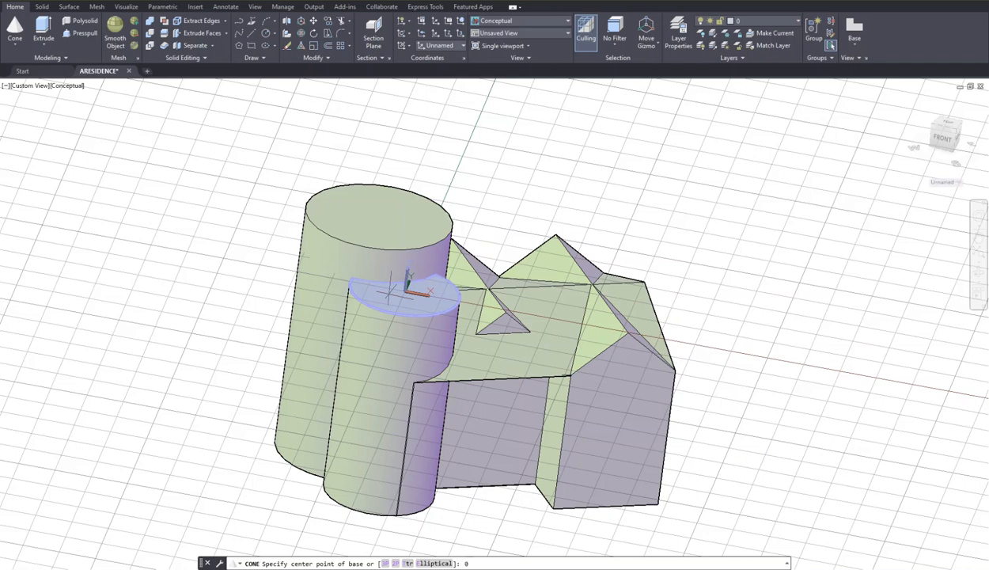
text(,0)
key(Return)
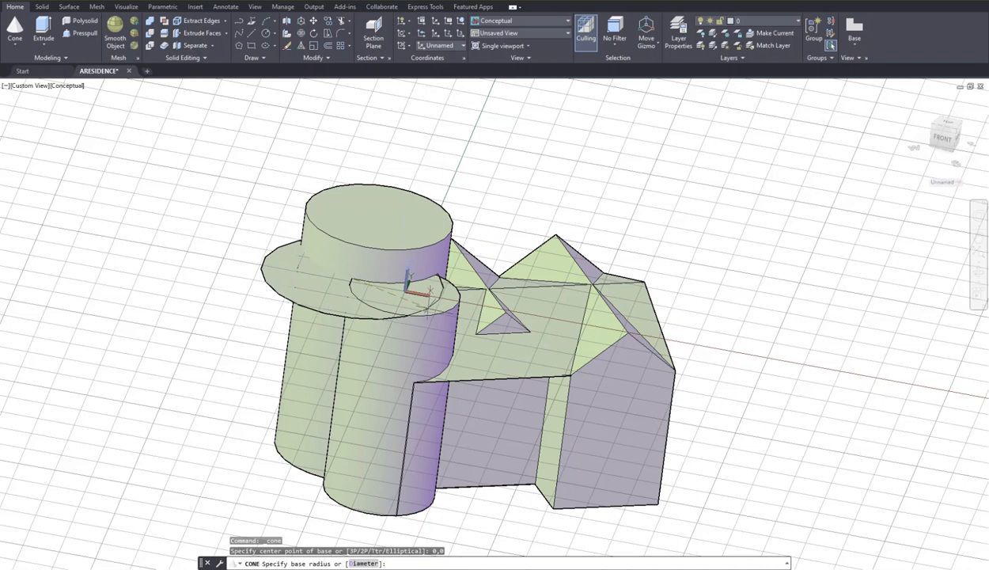
key(Escape)
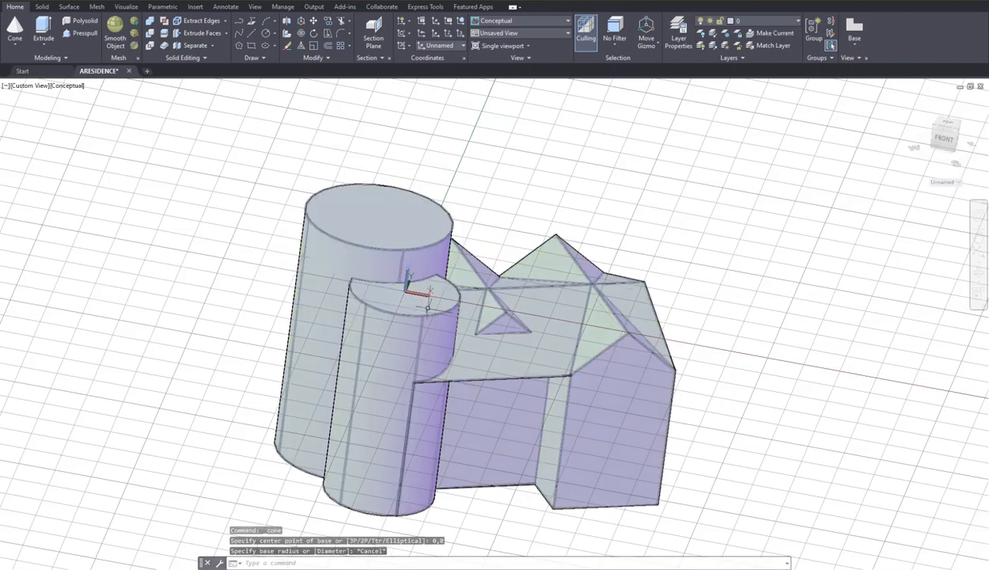
Try to build an overhanging cone roof centred on the shorter tower's top, turning object snap off while sizing the base.
key(Return)
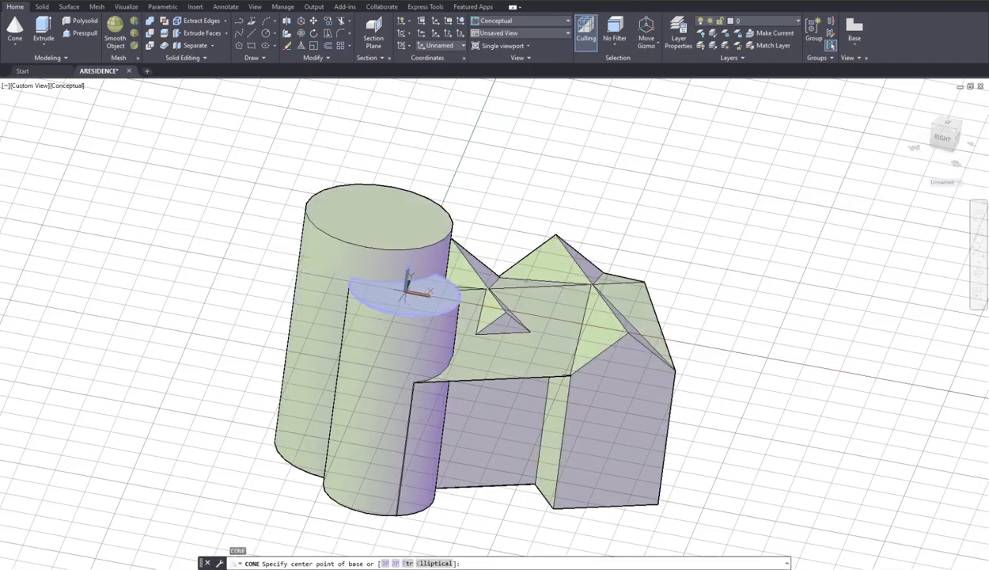
text(cen)
key(Return)
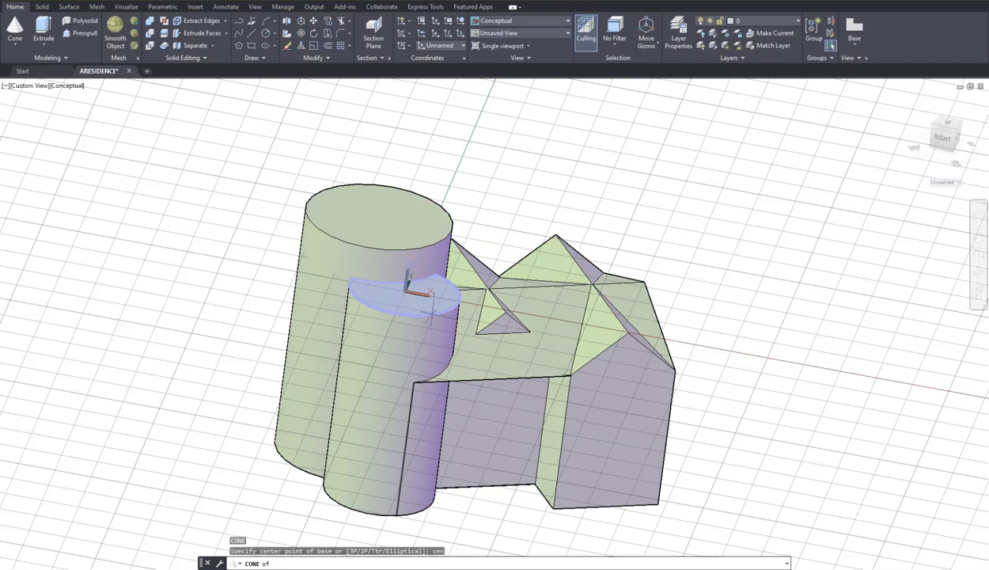
click(403, 297)
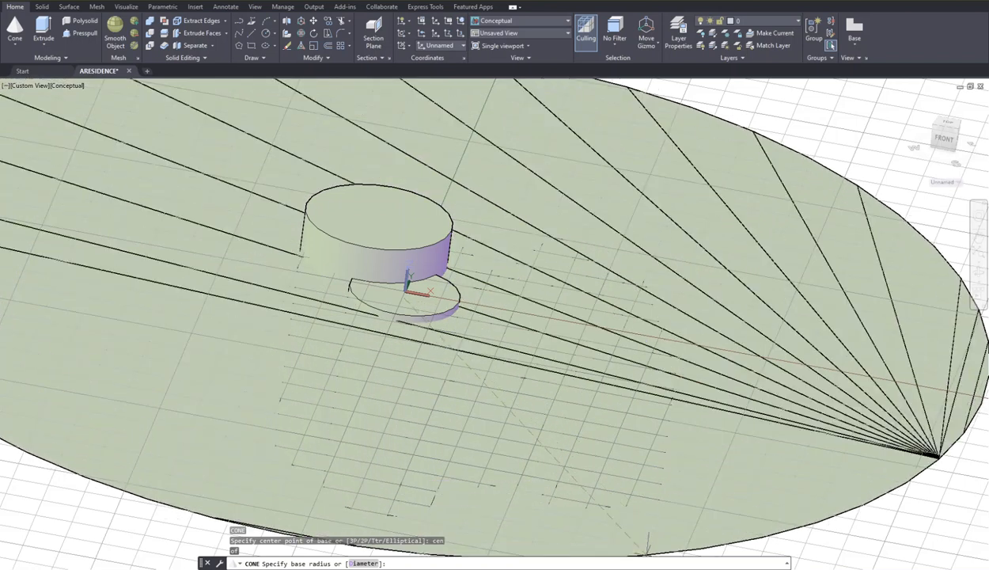
key(F3)
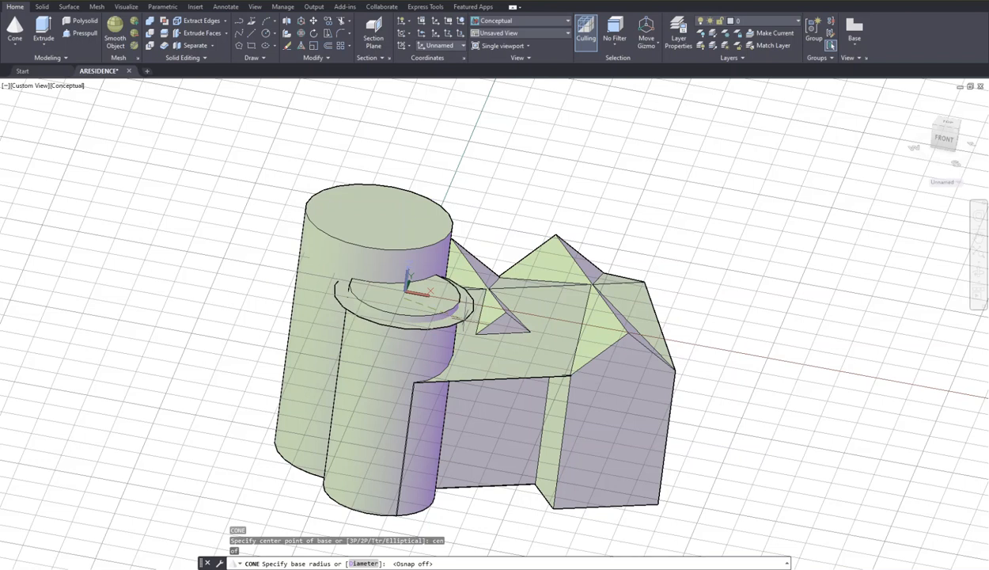
click(472, 304)
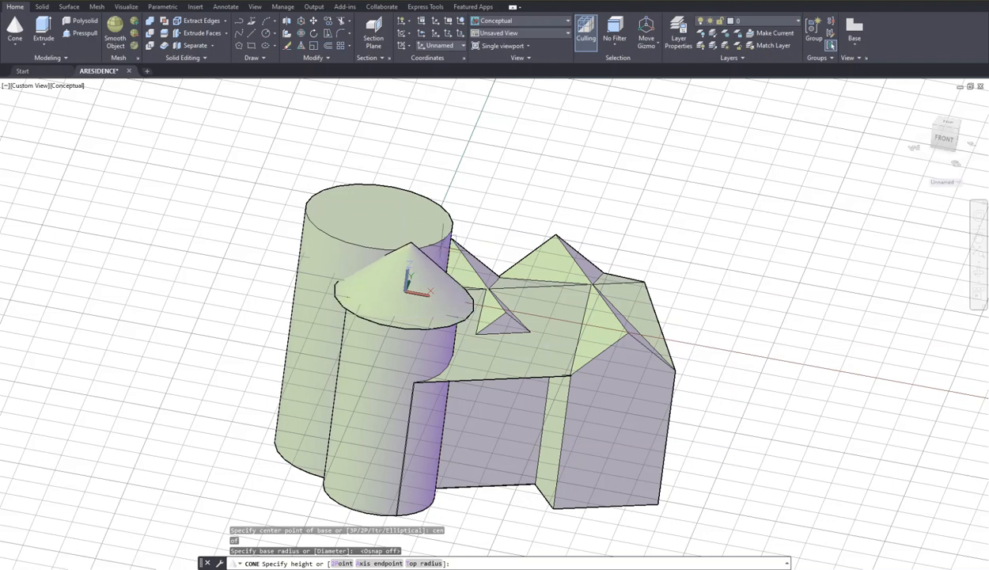
click(438, 239)
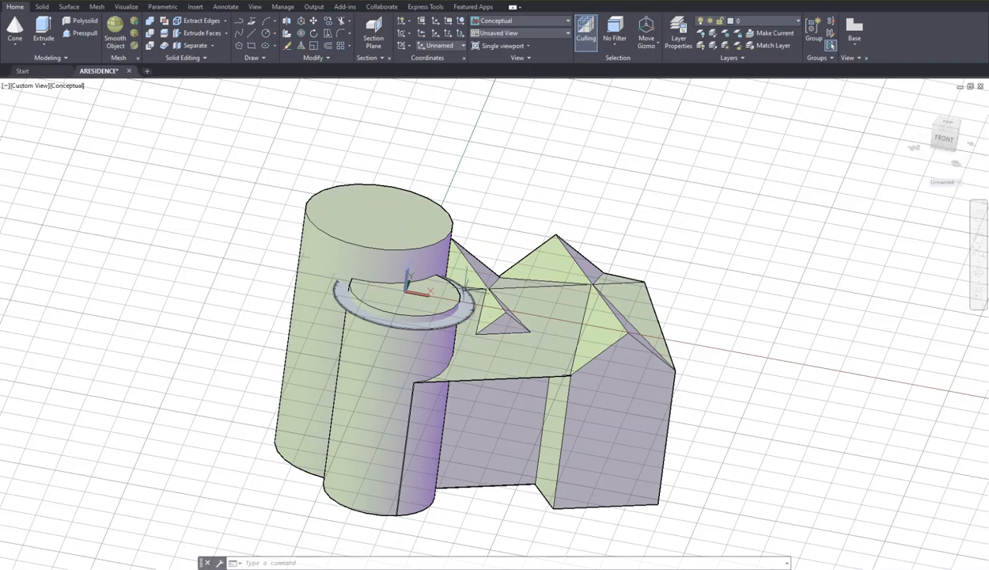
Turn 3D object snap off and delete the flat cone from the shorter tower's top.
key(F4)
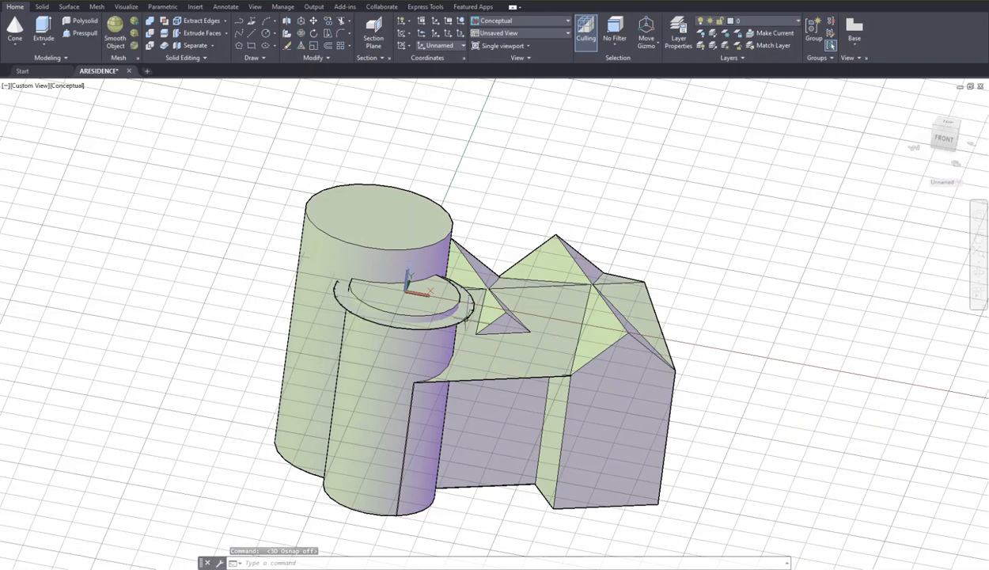
click(410, 299)
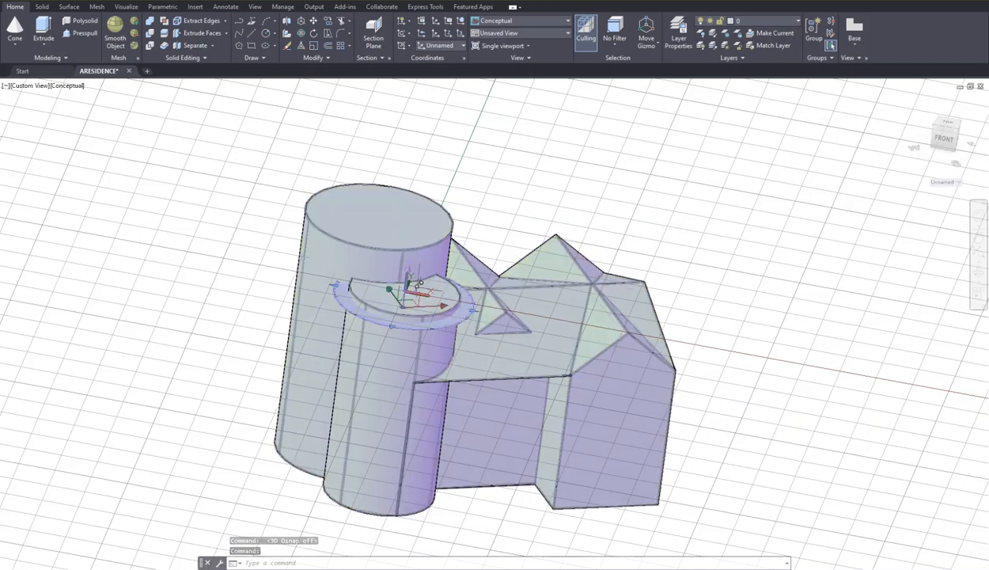
key(Delete)
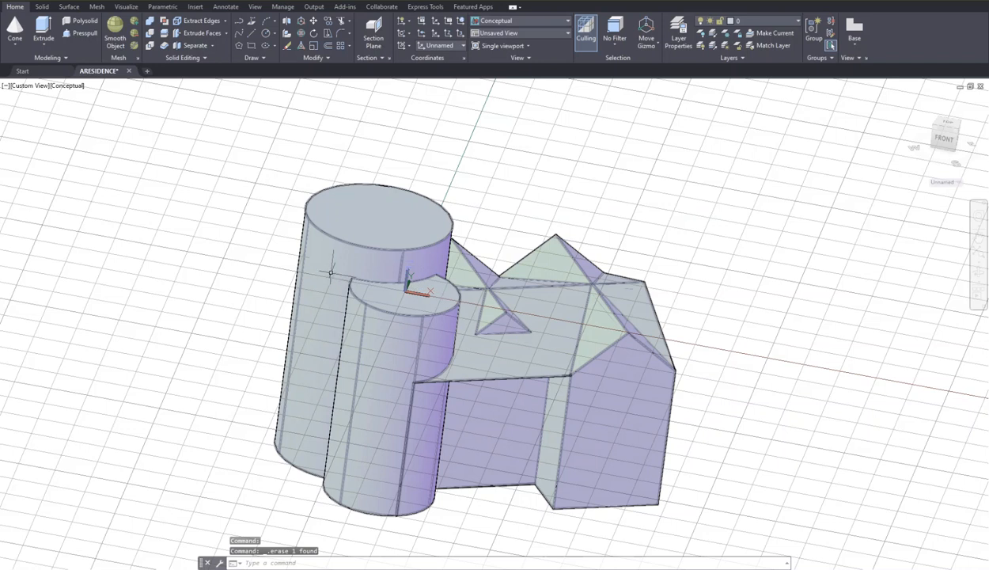
Create a cone roof centred on the shorter tower's top, its base slightly overhanging the wall and its apex near the taller tower's rim.
click(14, 32)
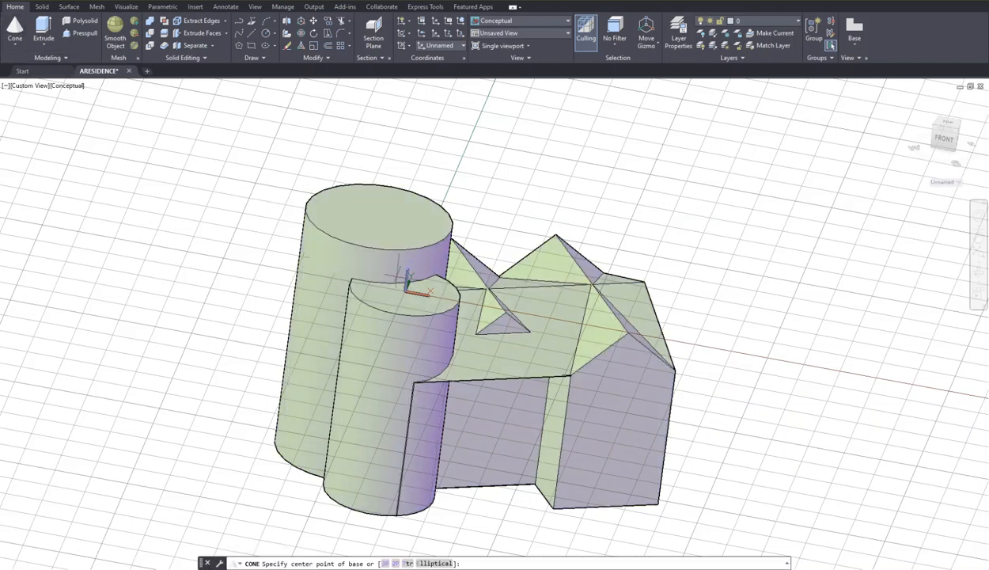
text(cen)
key(Return)
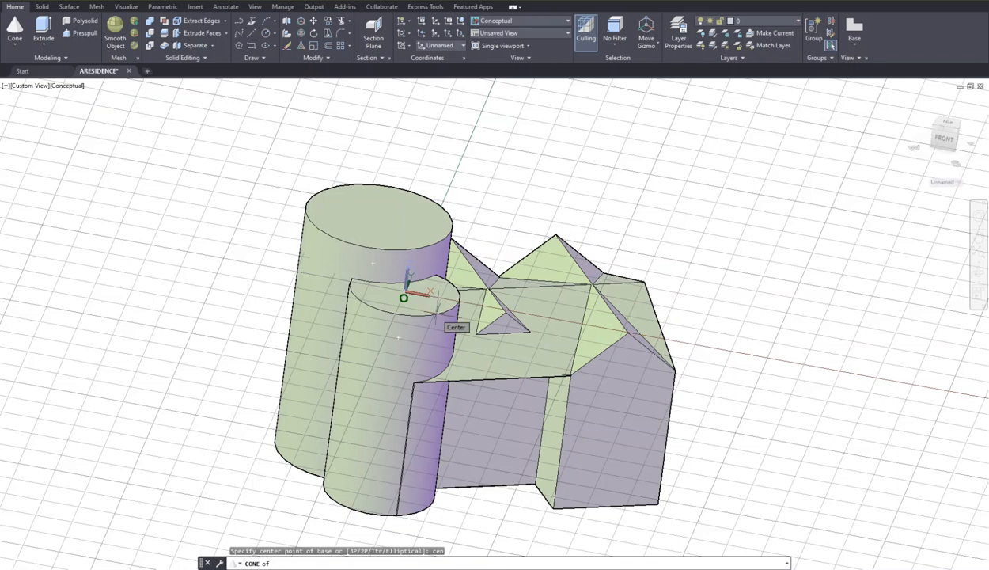
click(435, 307)
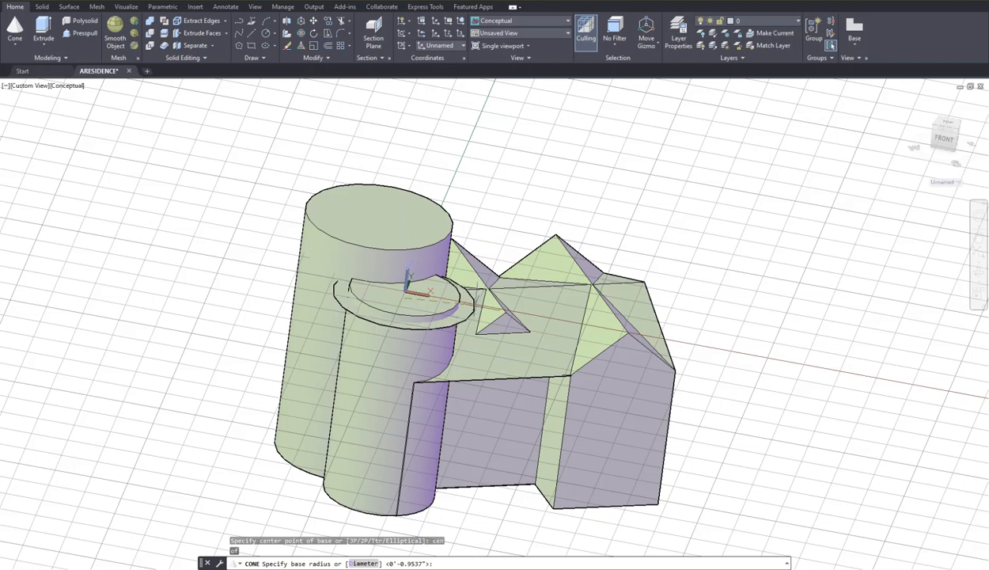
click(470, 298)
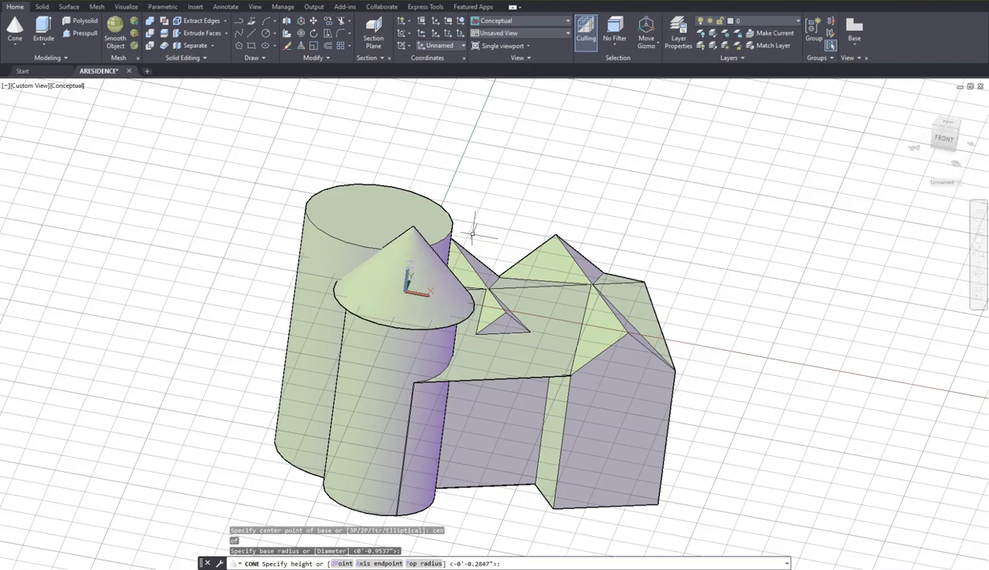
click(473, 231)
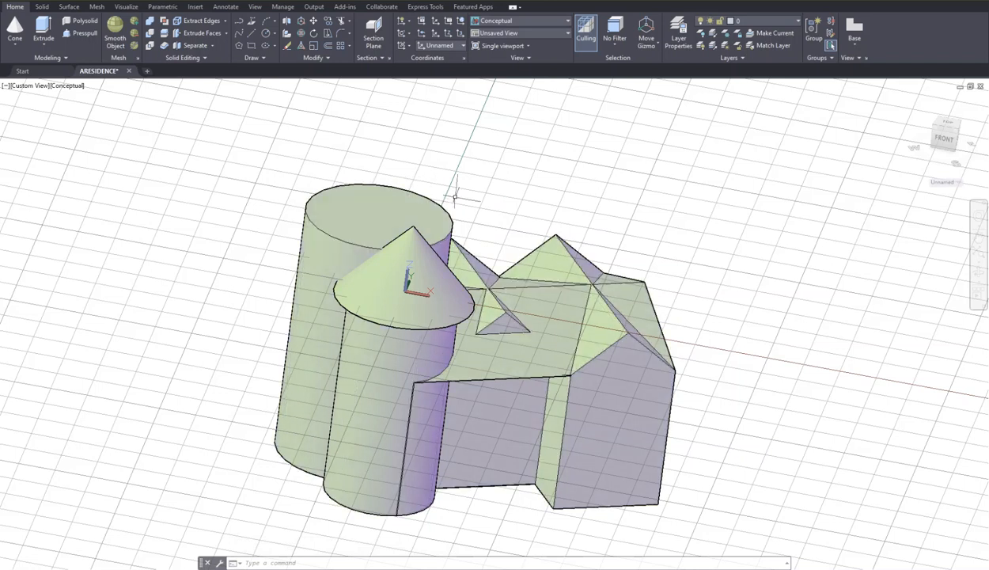
Move the UCS origin to the centre of the taller cylindrical tower's top, with the X axis pointing towards its outer rim.
text(ucs)
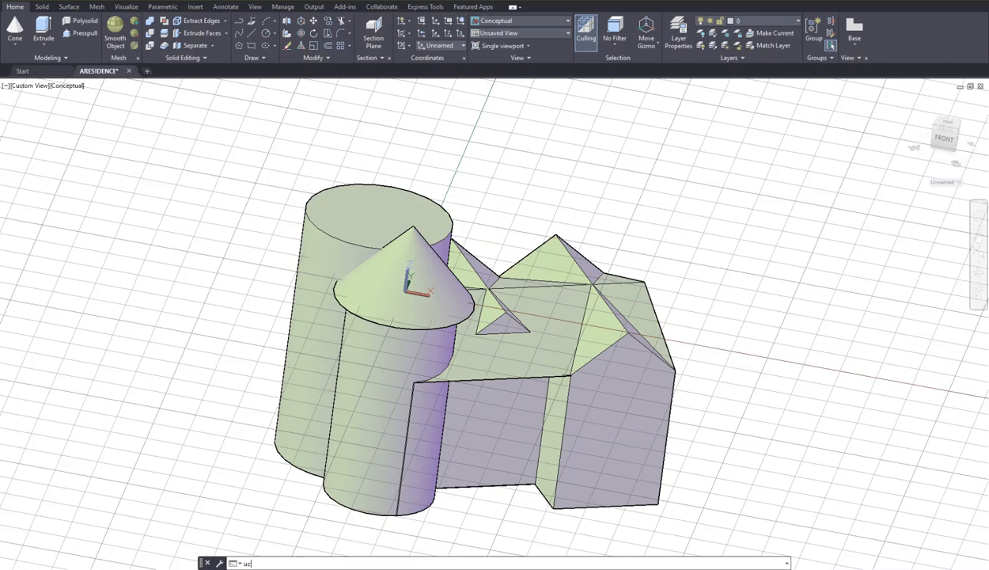
key(Return)
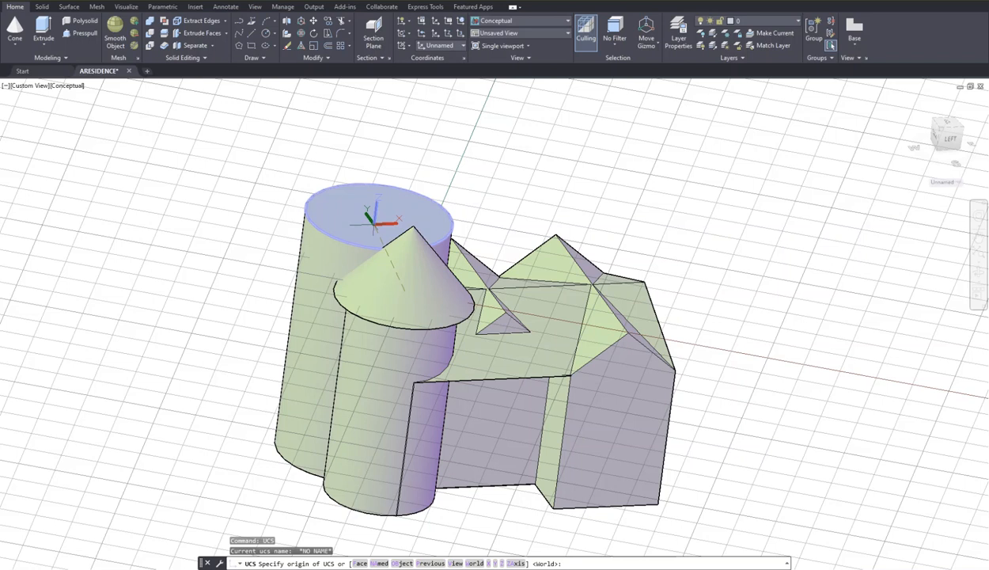
text(en)
key(Return)
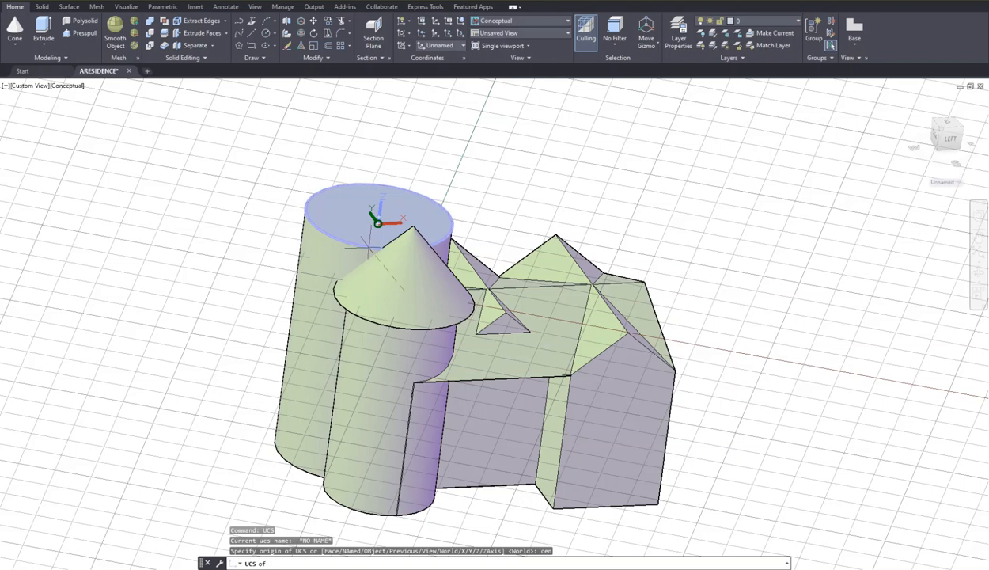
click(369, 248)
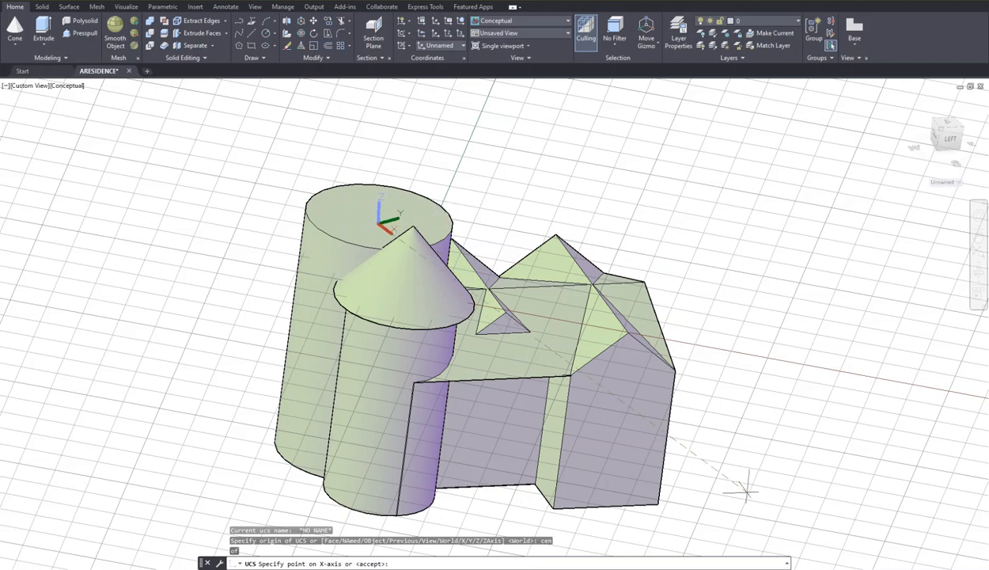
key(F3)
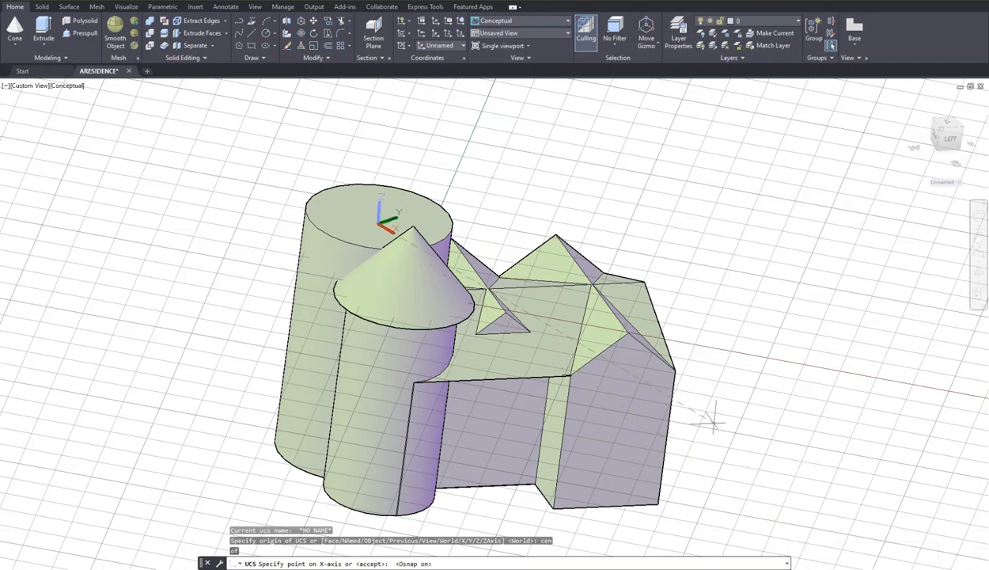
click(451, 227)
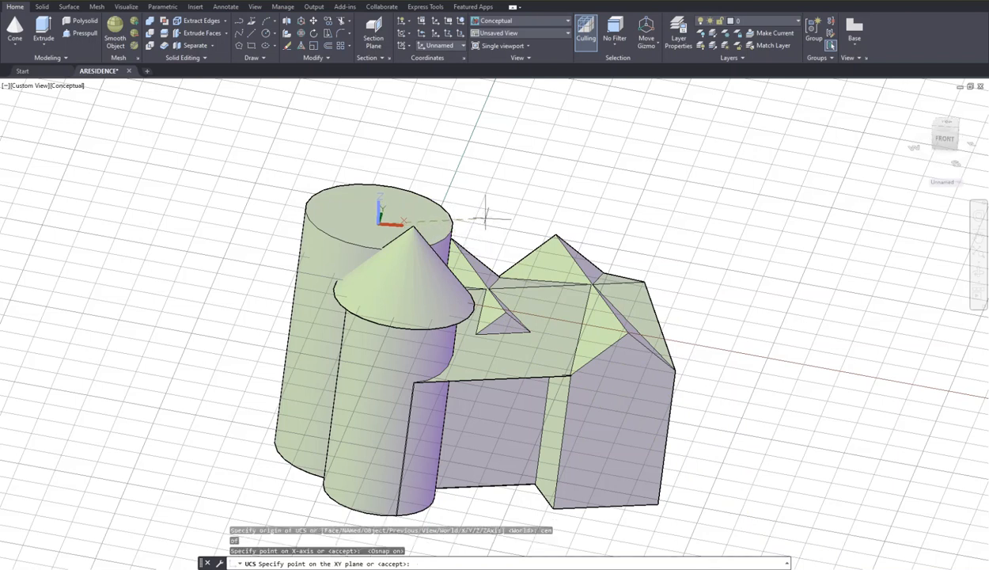
click(480, 215)
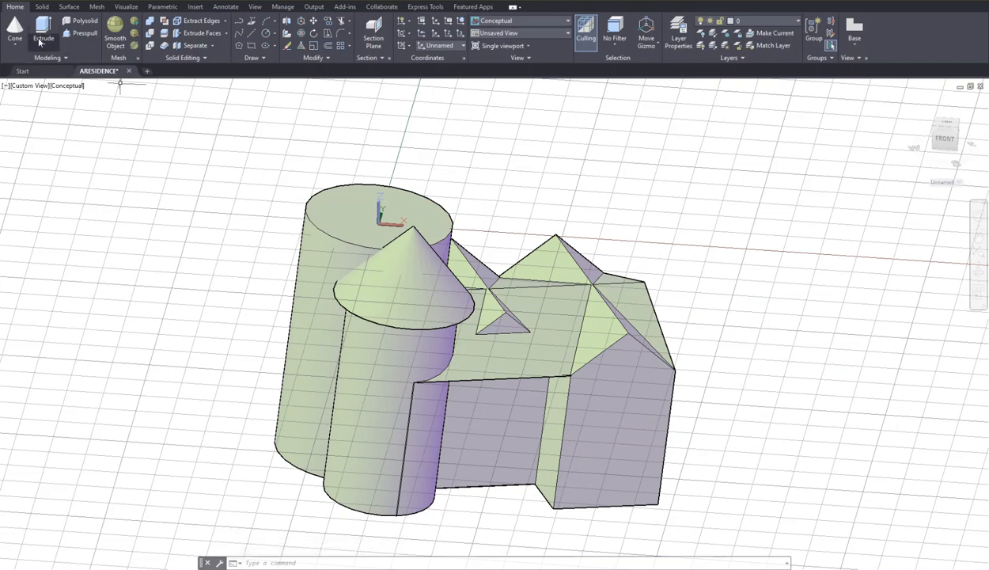
click(15, 30)
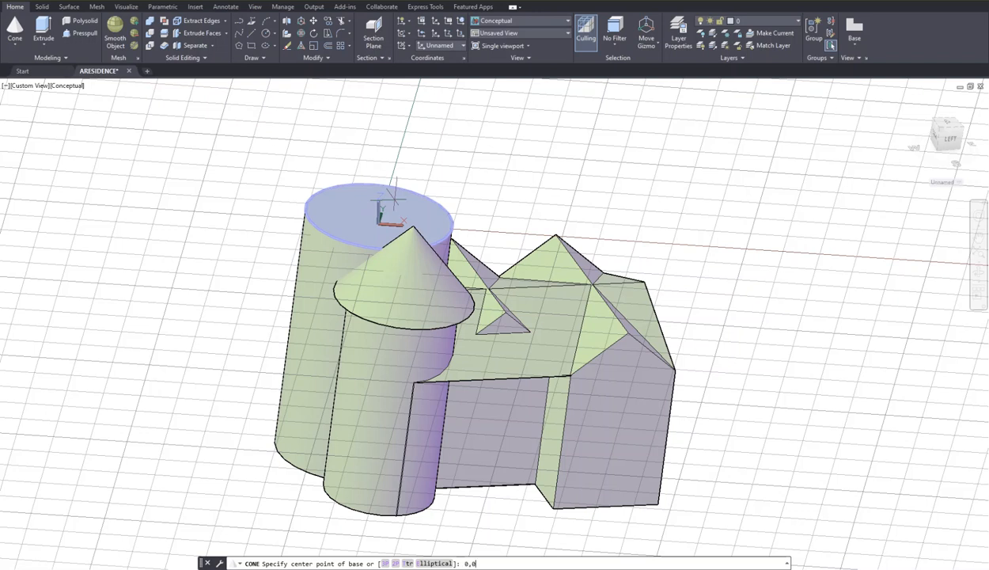
key(Return)
key(Escape)
key(Escape)
key(Escape)
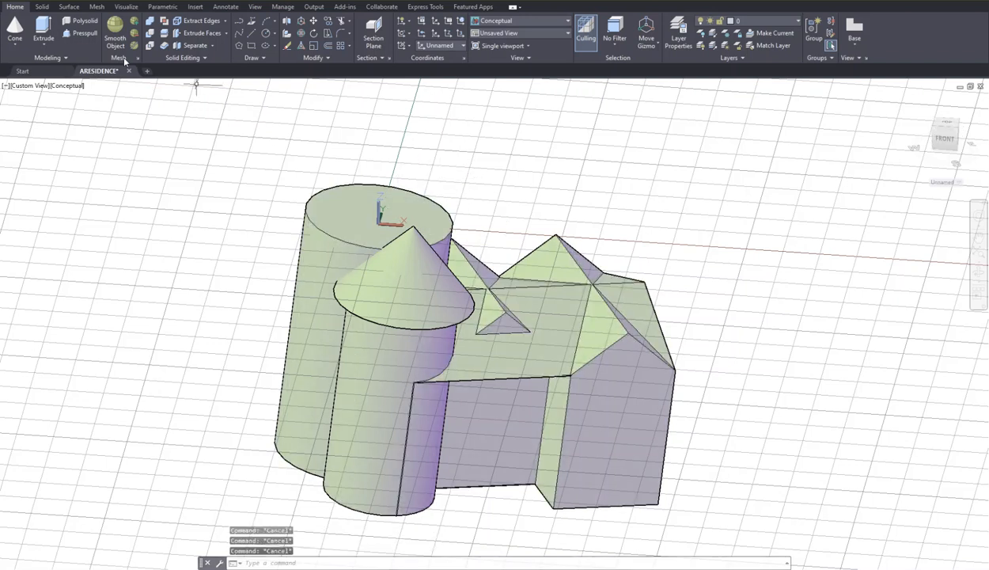
Create a cone roof centred on the taller tower's top with its base slightly overhanging the wall, and save the drawing.
click(15, 30)
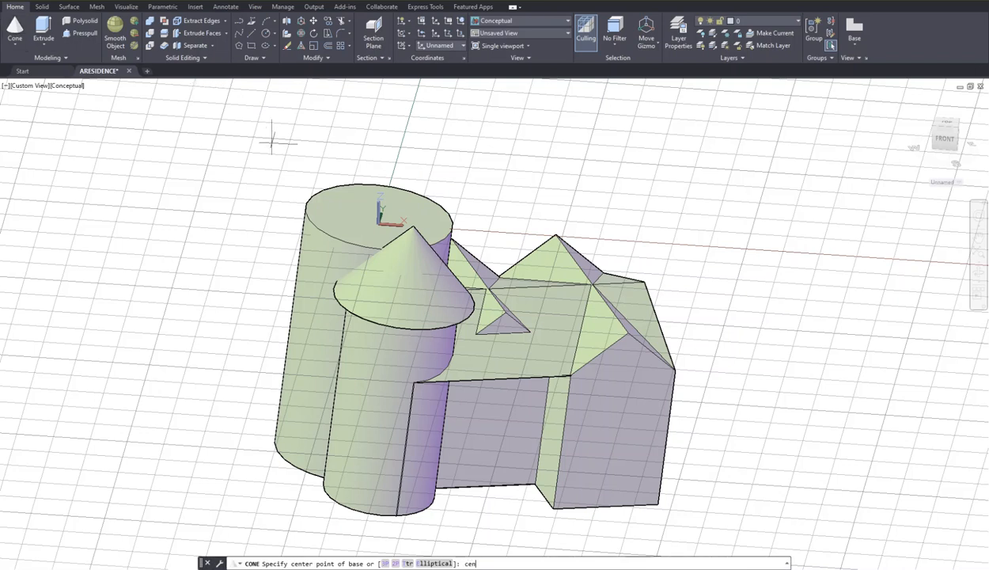
key(Return)
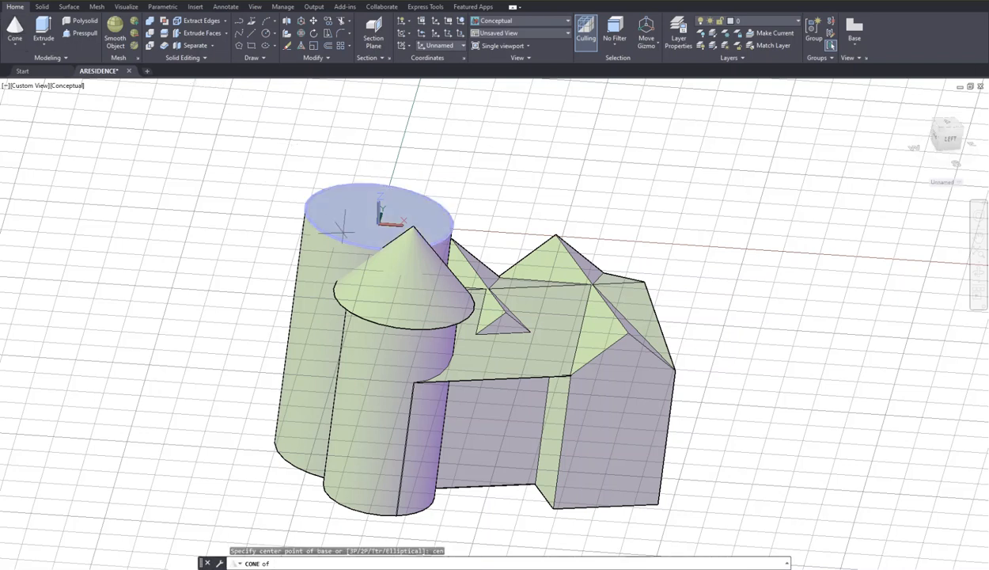
click(345, 238)
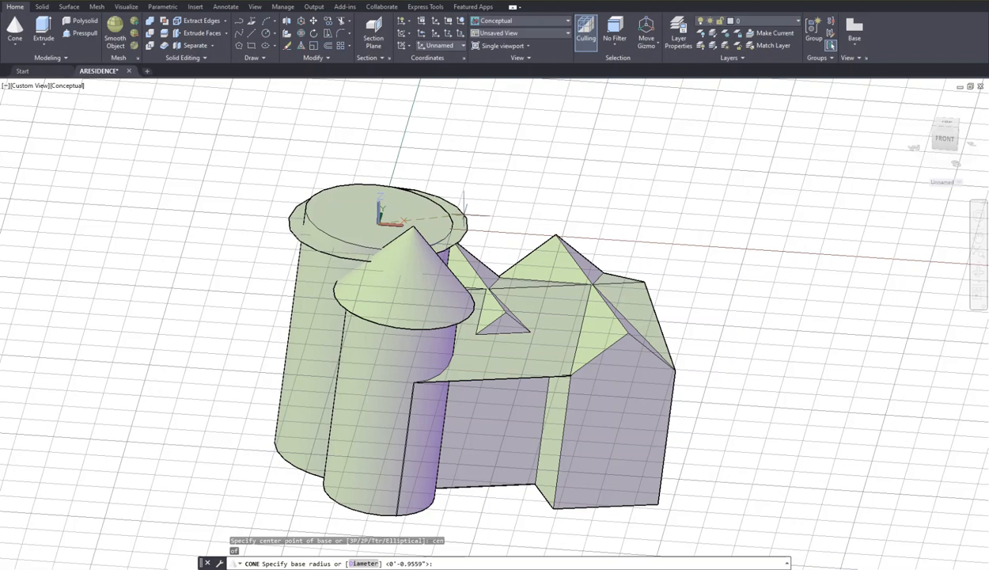
click(464, 208)
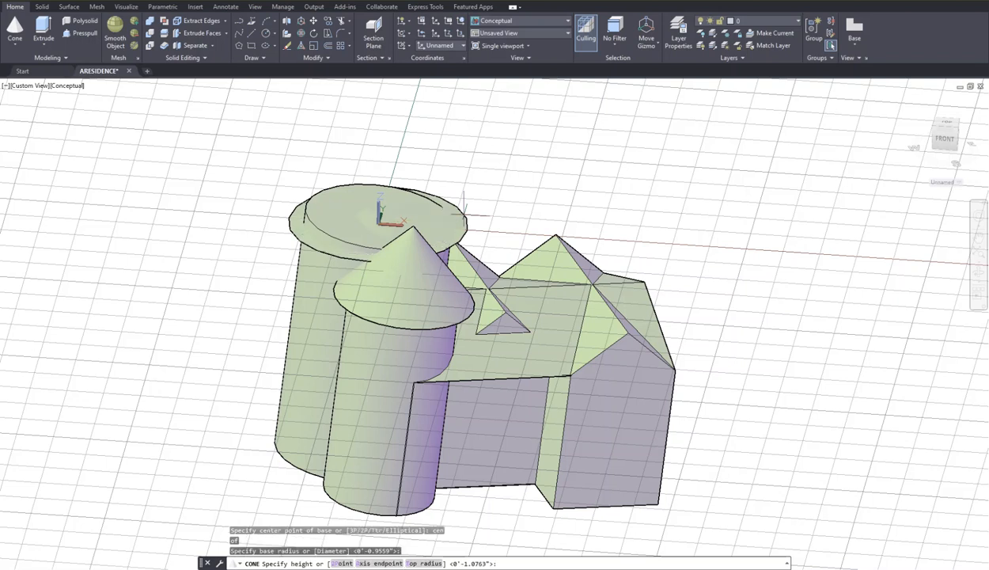
click(449, 126)
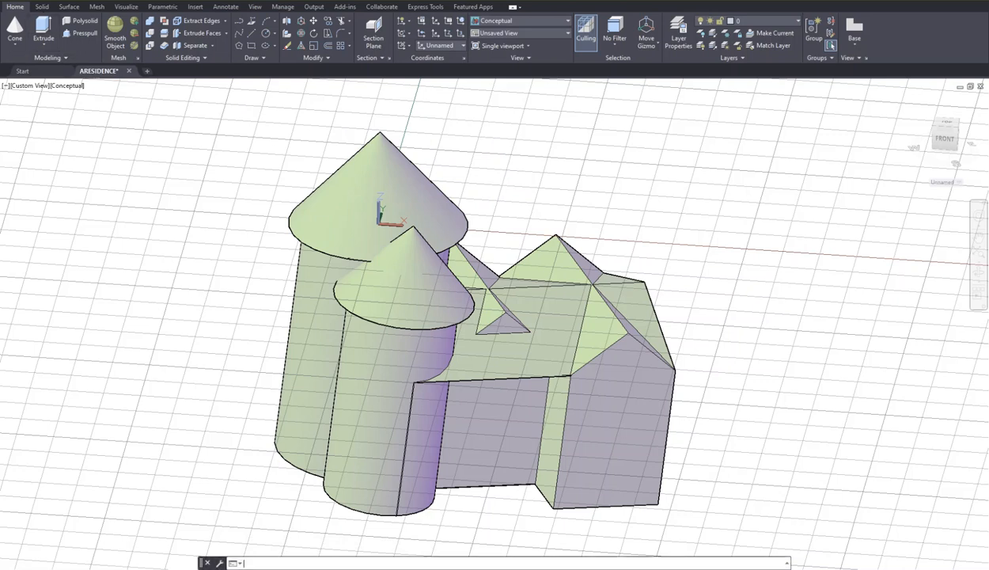
key(ctrl+s)
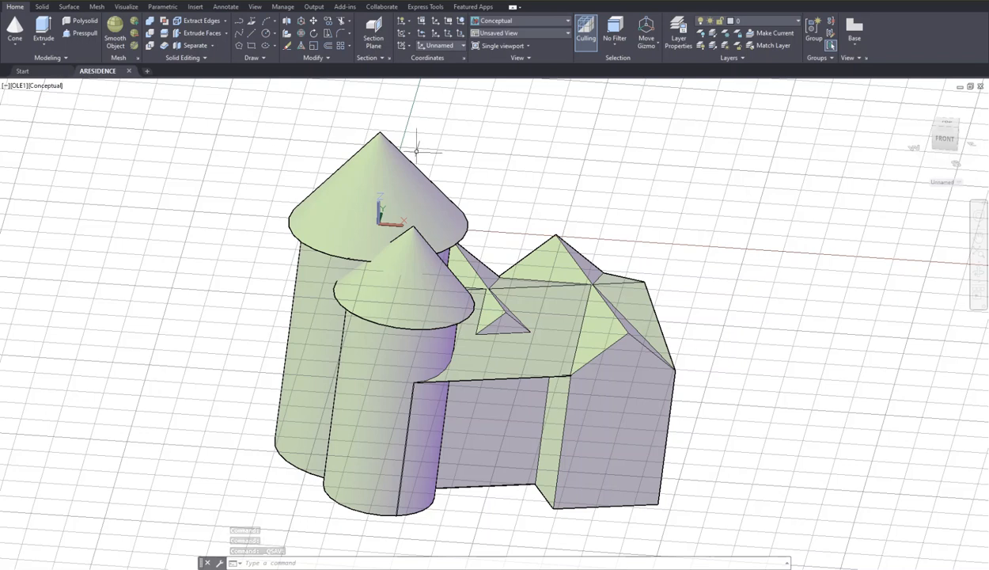
Turn the grid display off and save the drawing with the model seen from its front-right corner.
drag(919, 145, 795, 127)
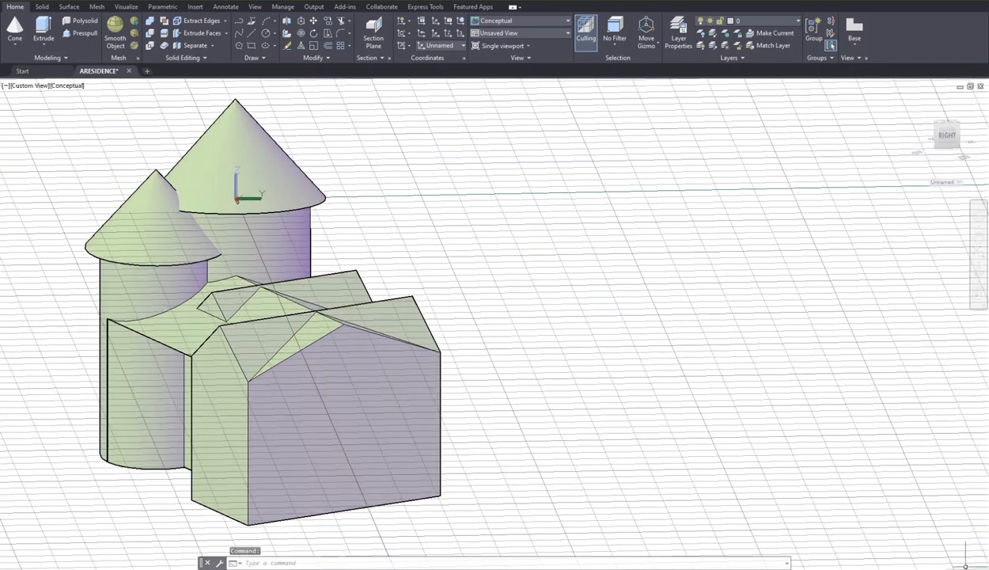
key(F7)
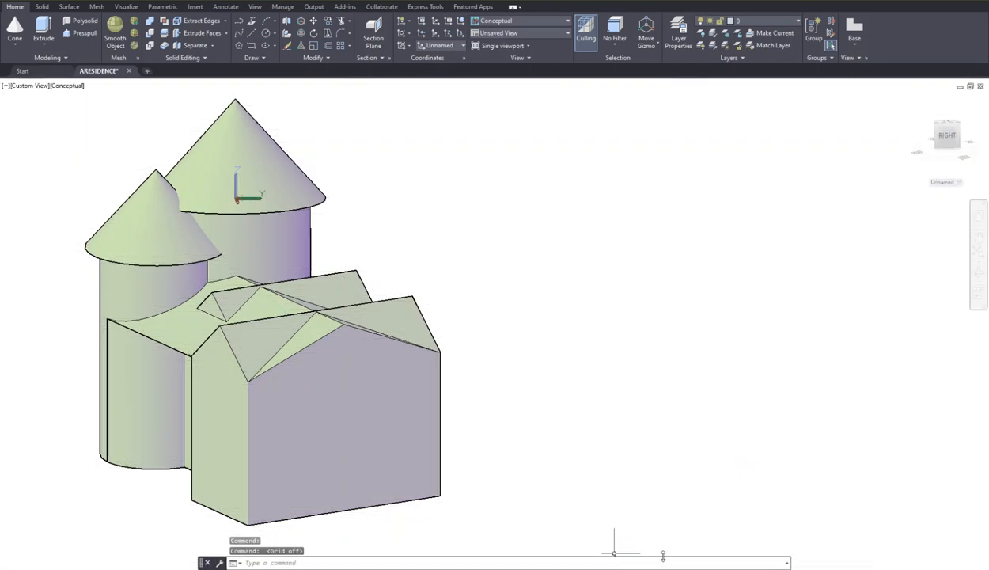
mouse_move(941, 139)
mouse_down()
mouse_move(985, 141)
mouse_move(939, 139)
mouse_move(985, 131)
mouse_up()
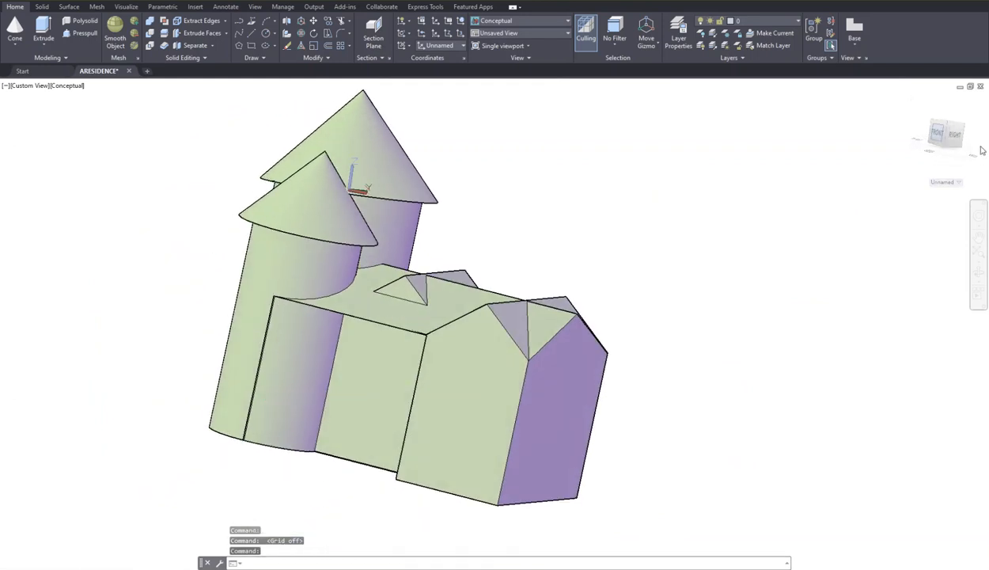
click(956, 269)
mouse_move(585, 180)
mouse_down()
mouse_move(581, 170)
mouse_move(726, 179)
mouse_move(748, 189)
mouse_move(525, 176)
mouse_move(722, 194)
mouse_move(556, 184)
mouse_move(556, 197)
mouse_up()
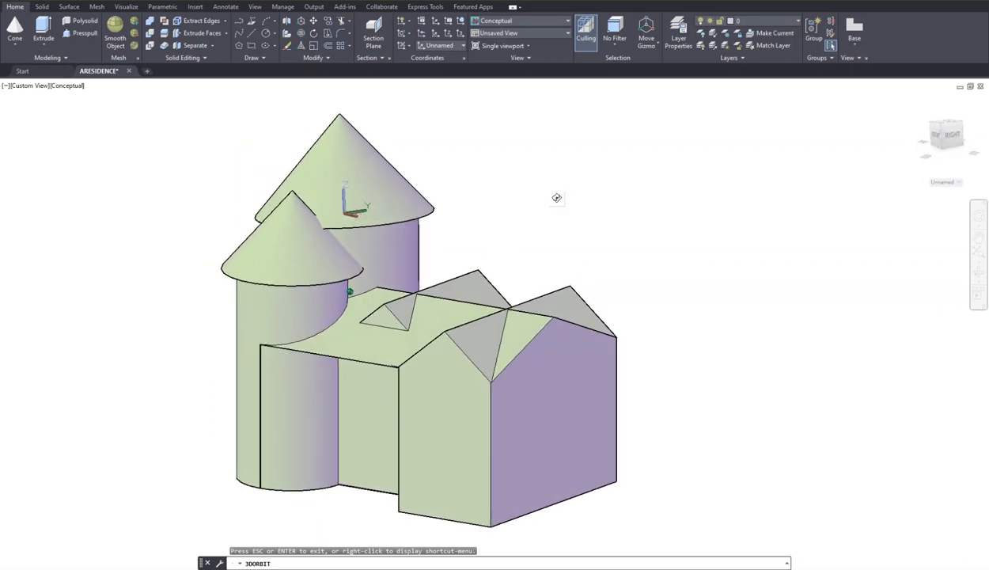
middle_drag(555, 218, 561, 203)
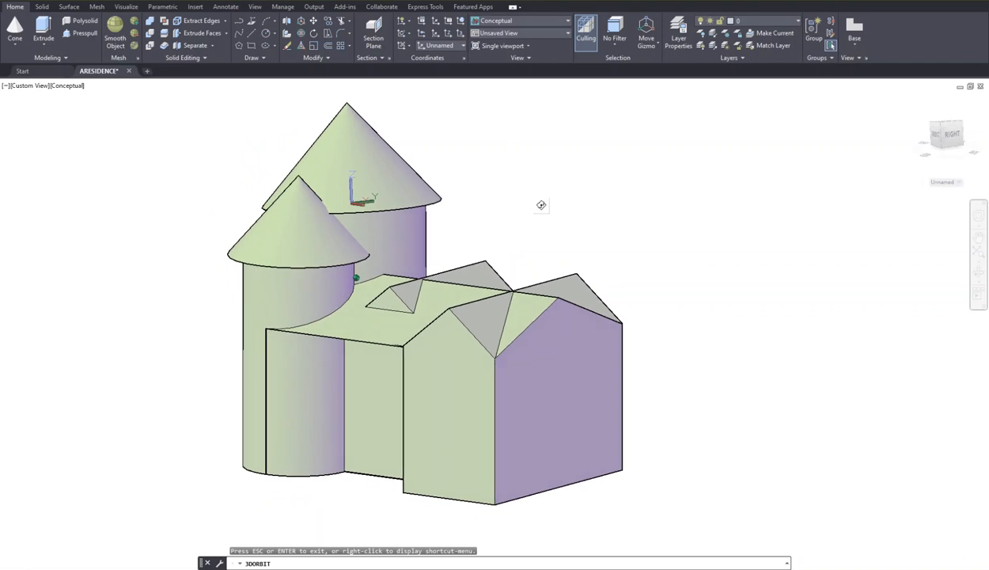
drag(542, 199, 568, 208)
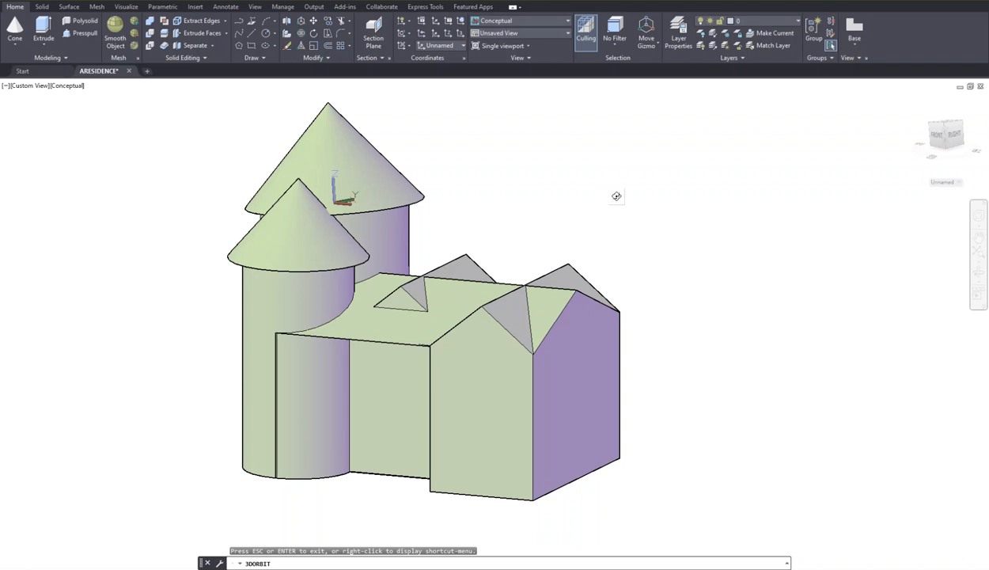
key(Escape)
key(Escape)
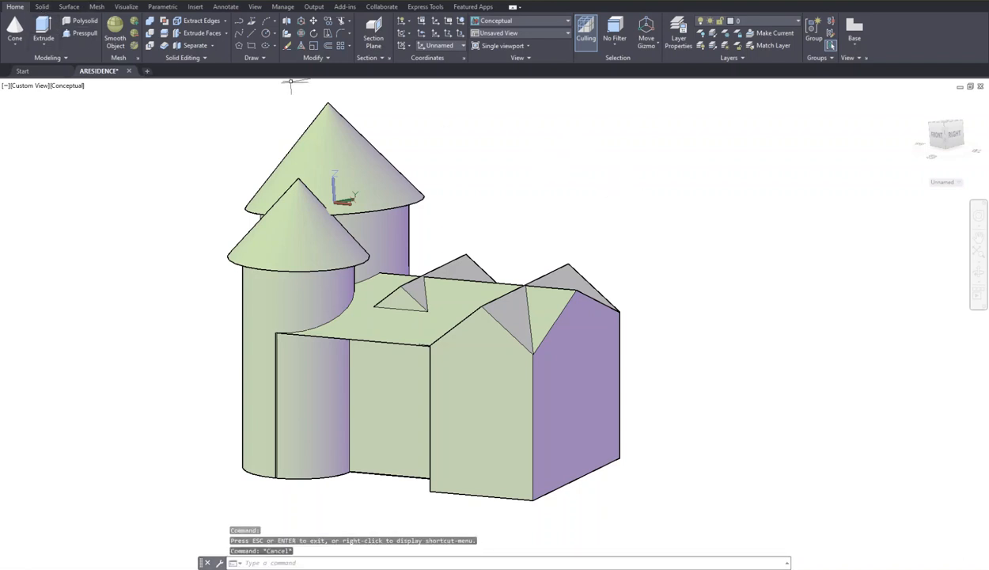
key(ctrl+s)
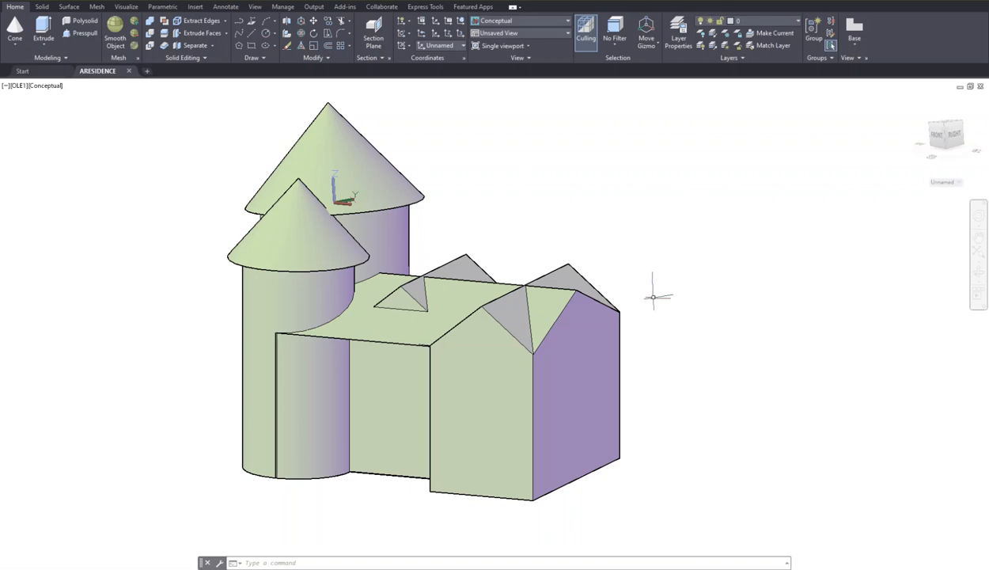
Align the UCS to the recessed front wall face between the shorter tower and the gabled wing, using the Face option.
click(268, 563)
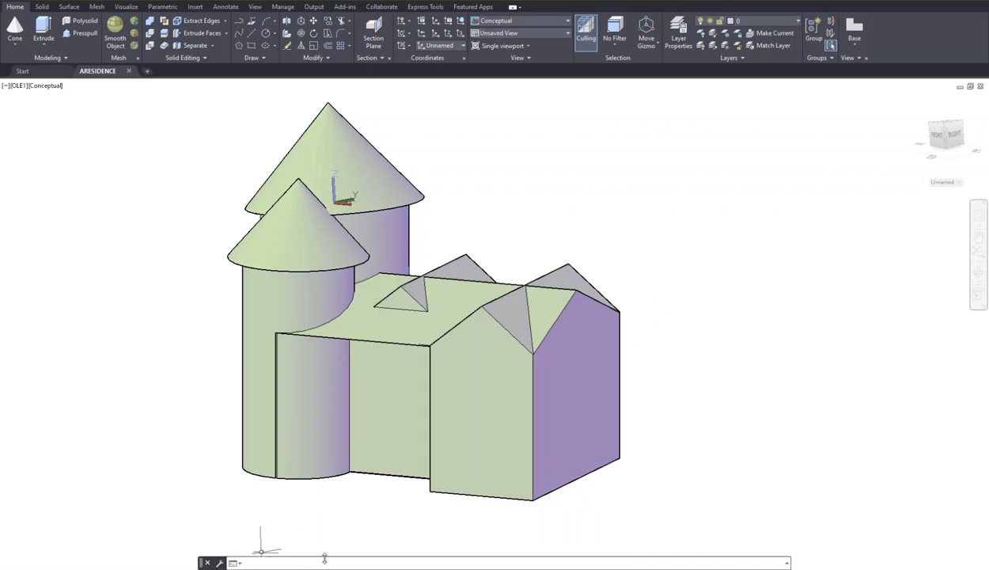
text(ucs)
key(Return)
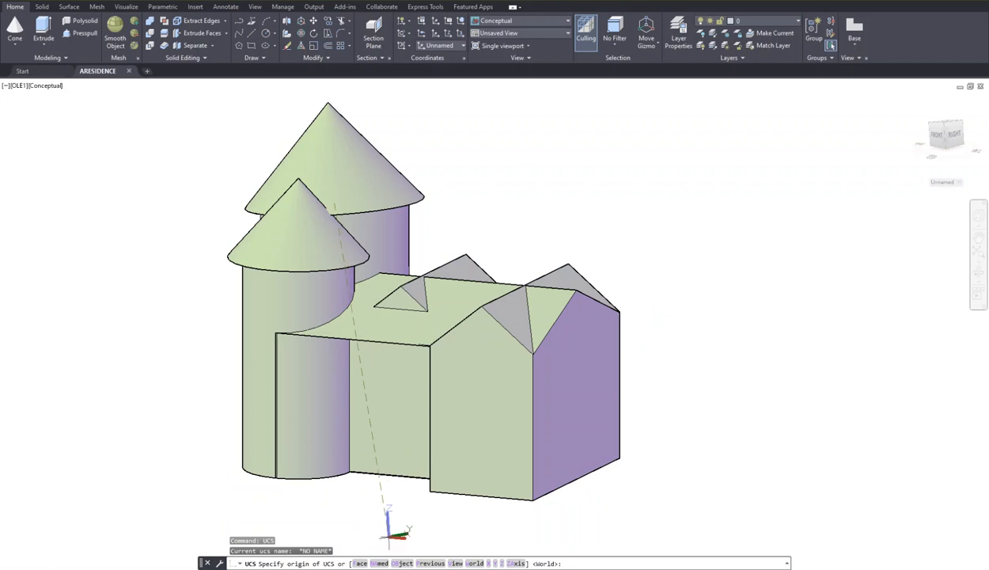
click(360, 563)
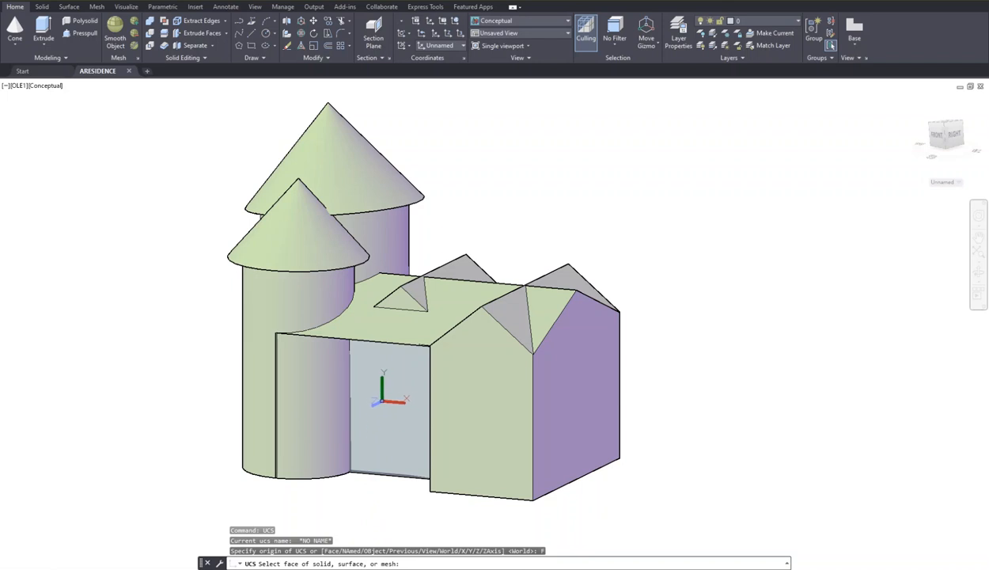
click(383, 398)
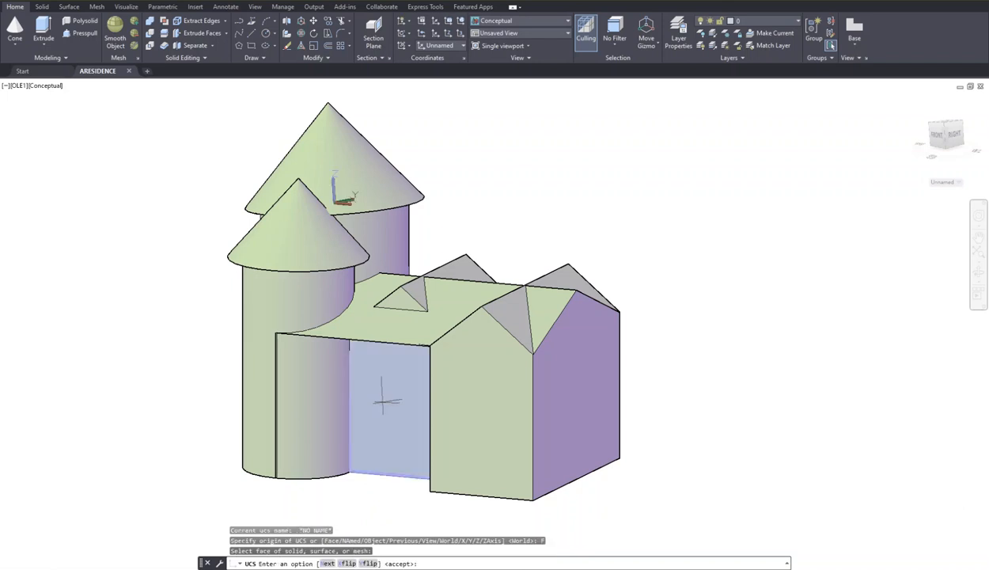
key(Return)
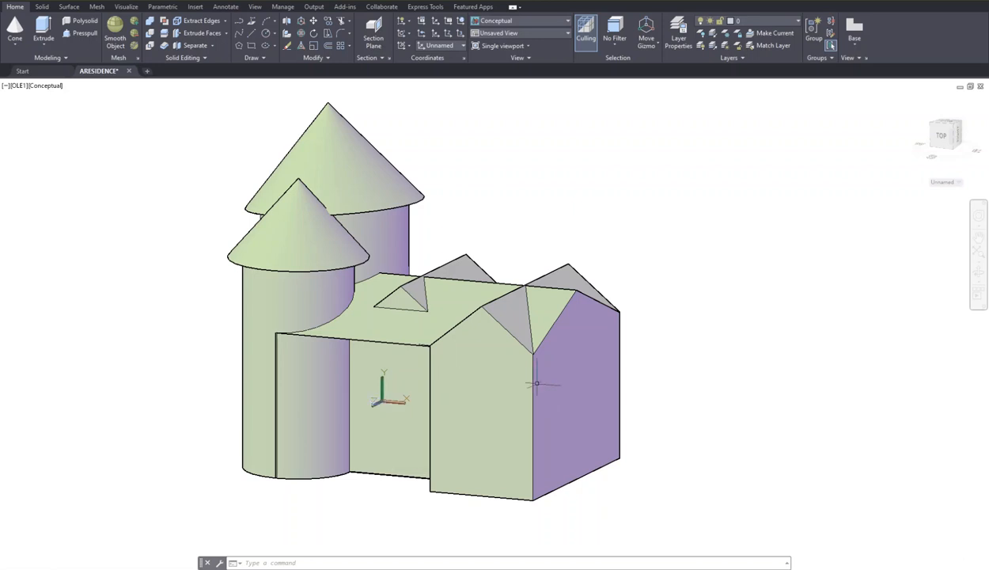
In the plan view of the new UCS, draw a vertical line with Ortho on from the recessed wall's eave midpoint to its base.
click(941, 139)
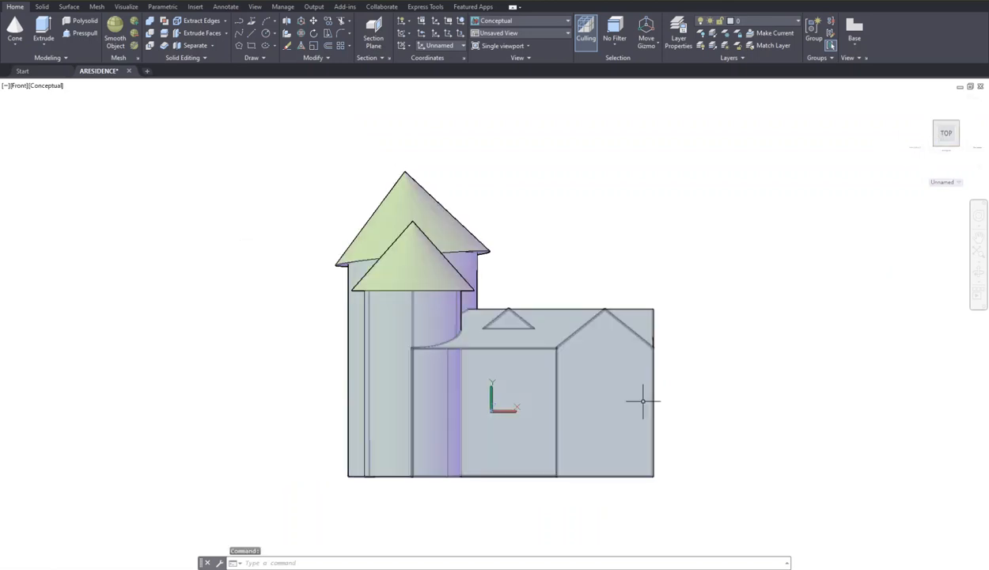
scroll(482, 480, up, 3)
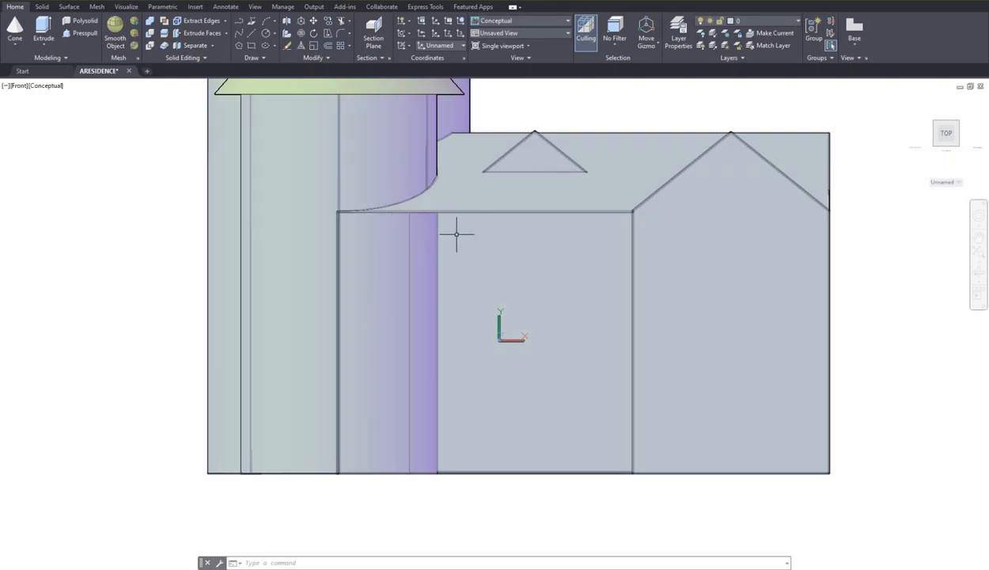
text(l)
key(Return)
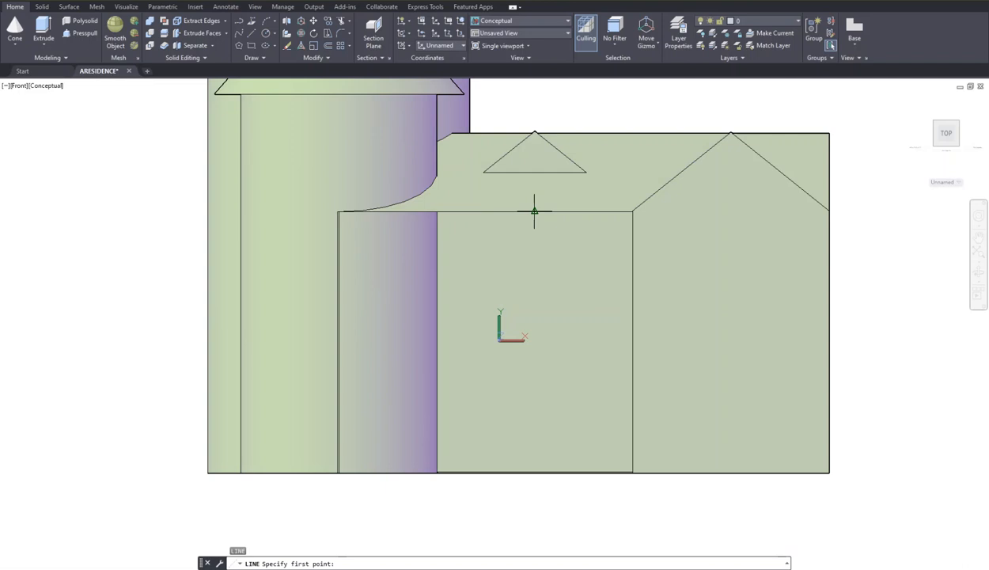
click(534, 211)
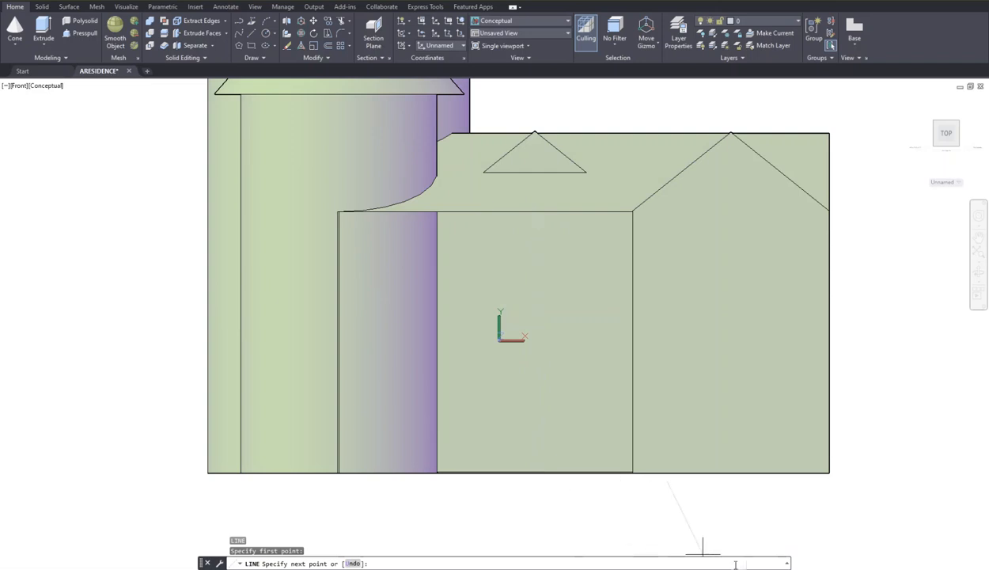
key(F8)
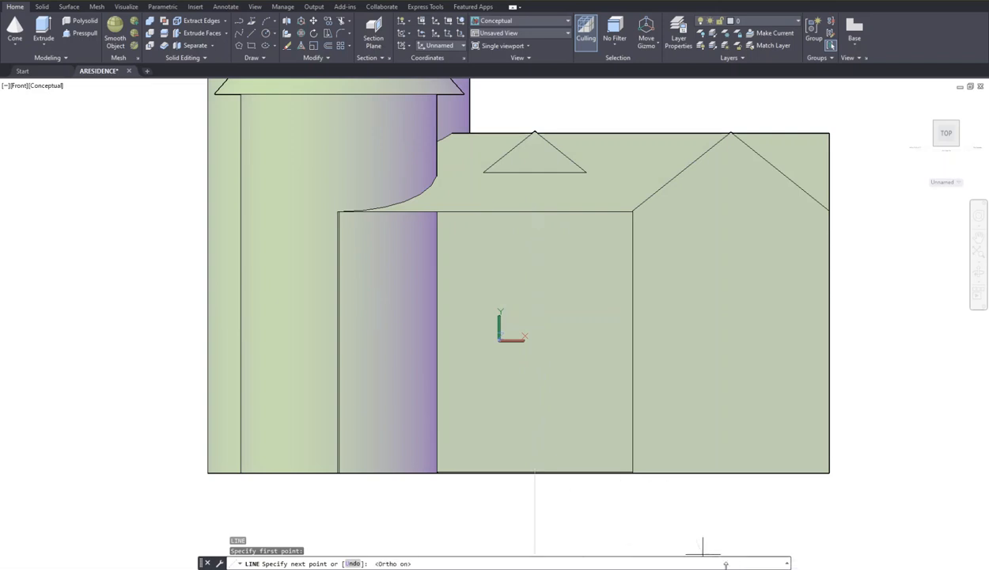
click(534, 472)
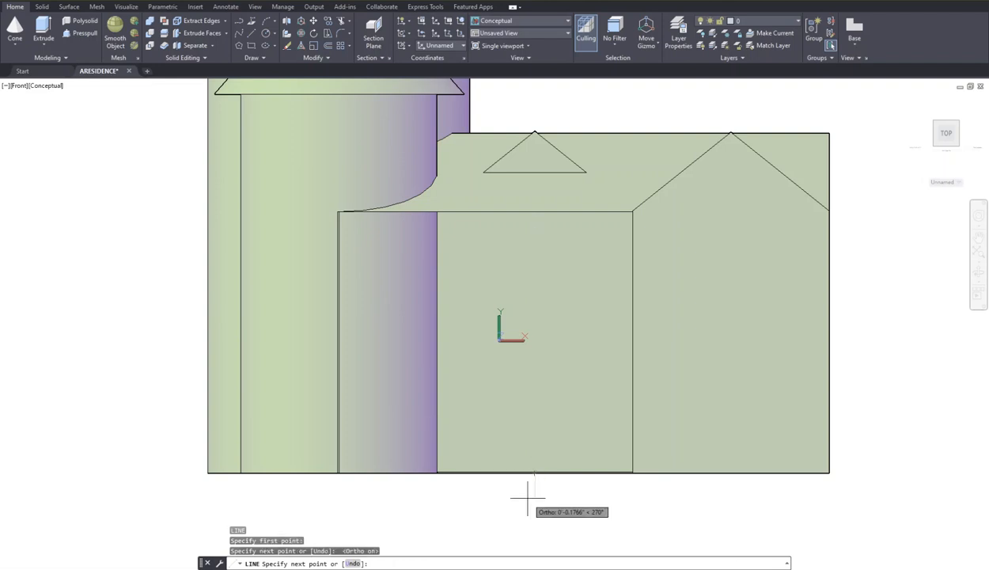
key(Return)
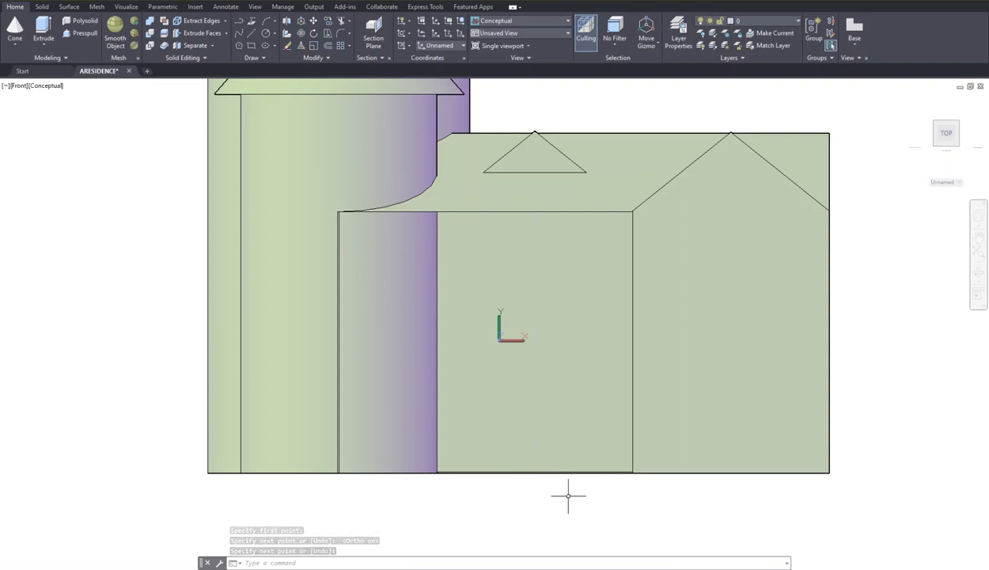
Set the current drawing color to magenta using the COLOR command.
text(color)
key(Return)
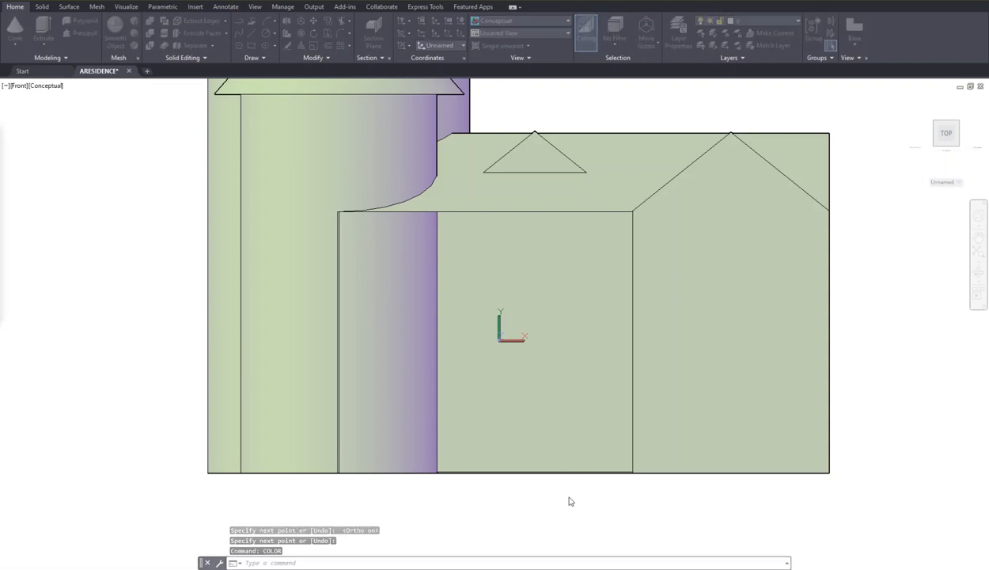
key(Escape)
text(col)
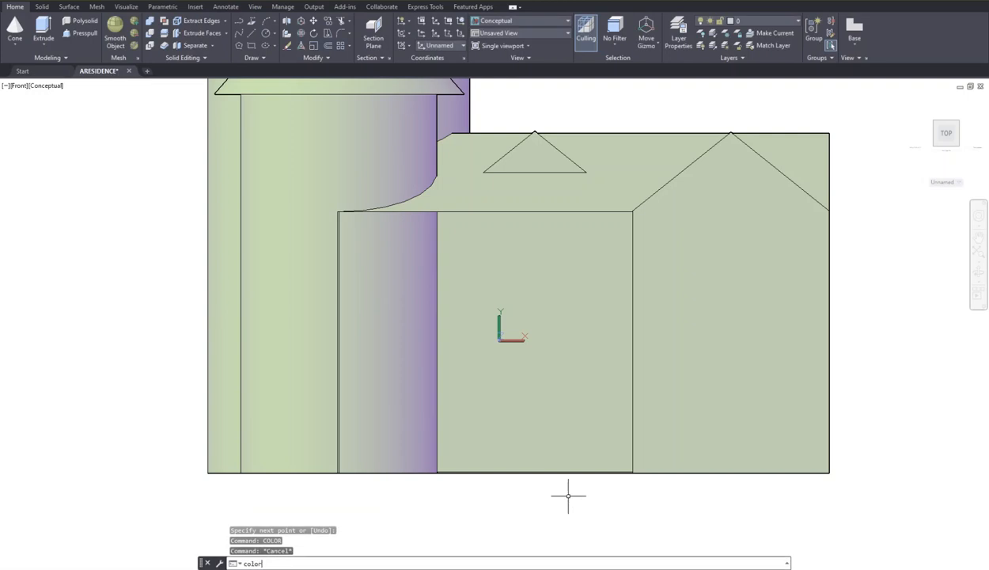
text(or)
key(Return)
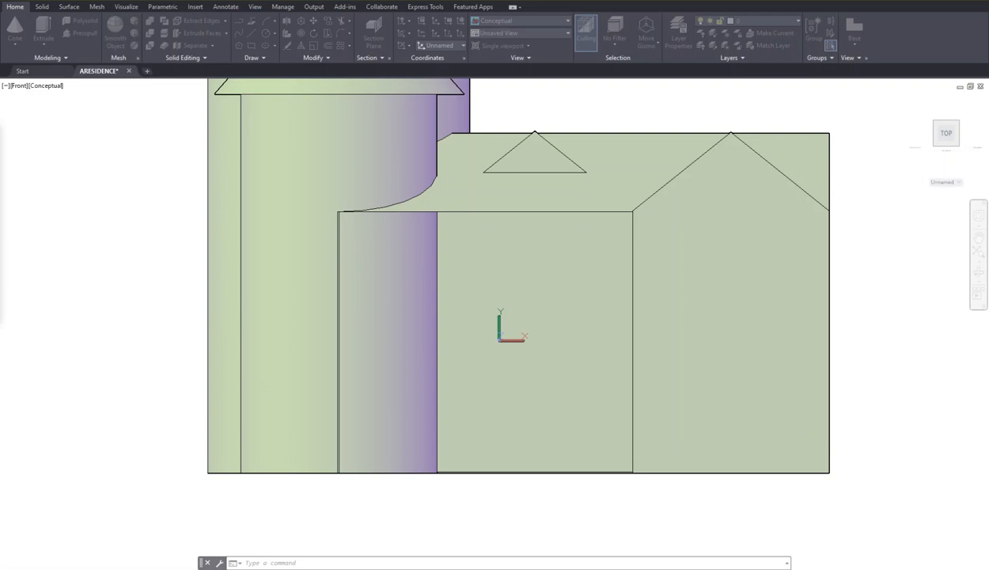
drag(190, 97, 597, 209)
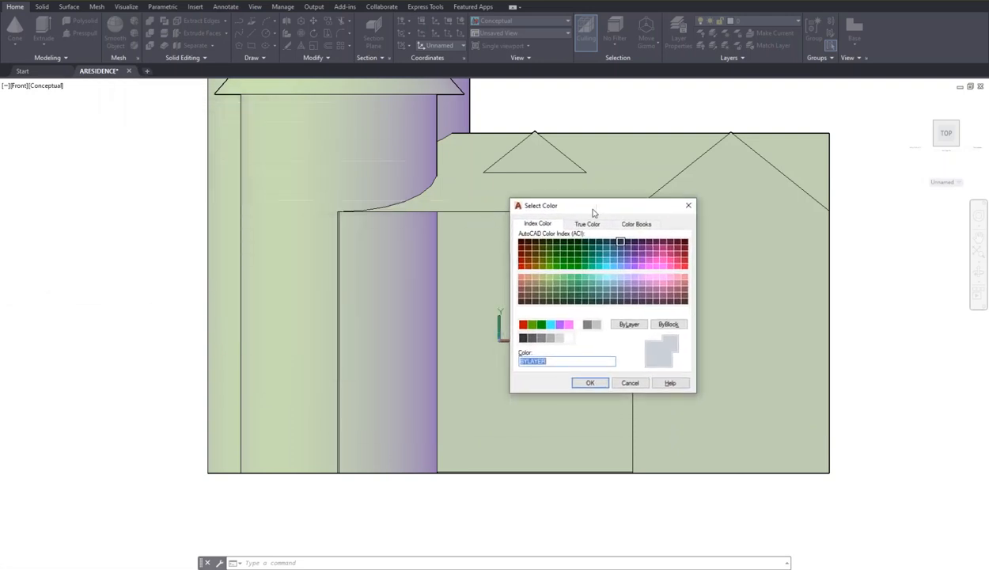
click(569, 326)
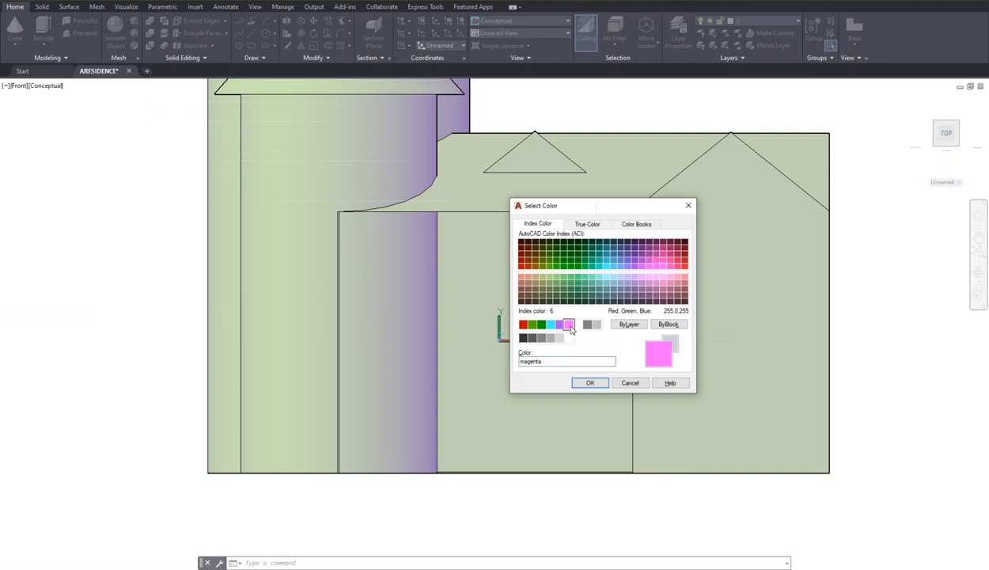
click(589, 382)
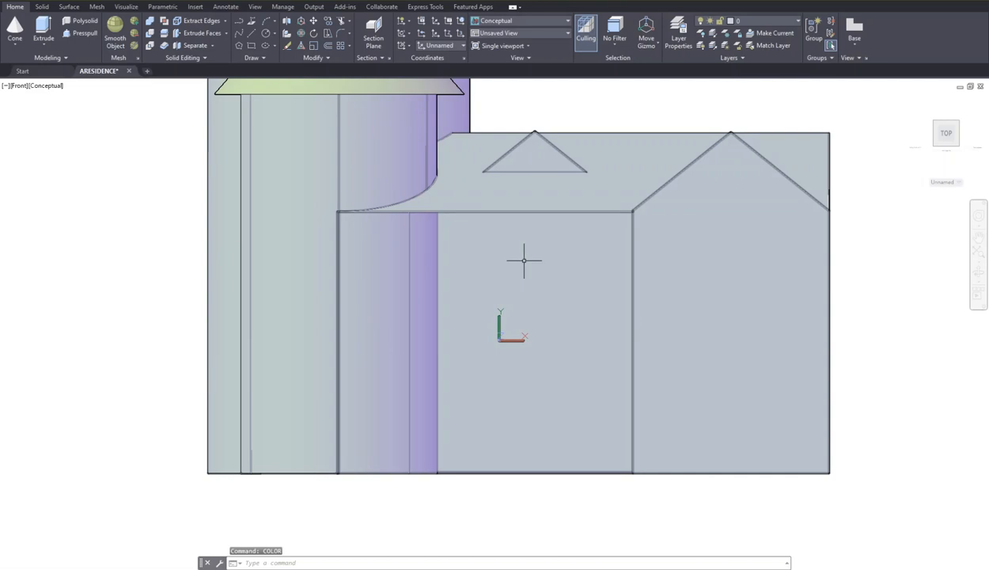
text(l)
key(Return)
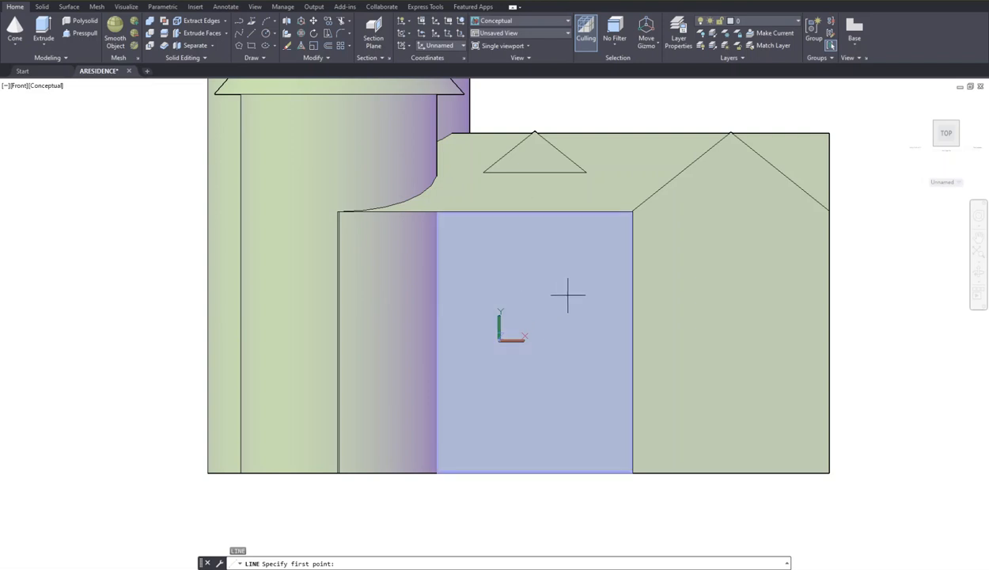
key(Escape)
text(e)
key(Return)
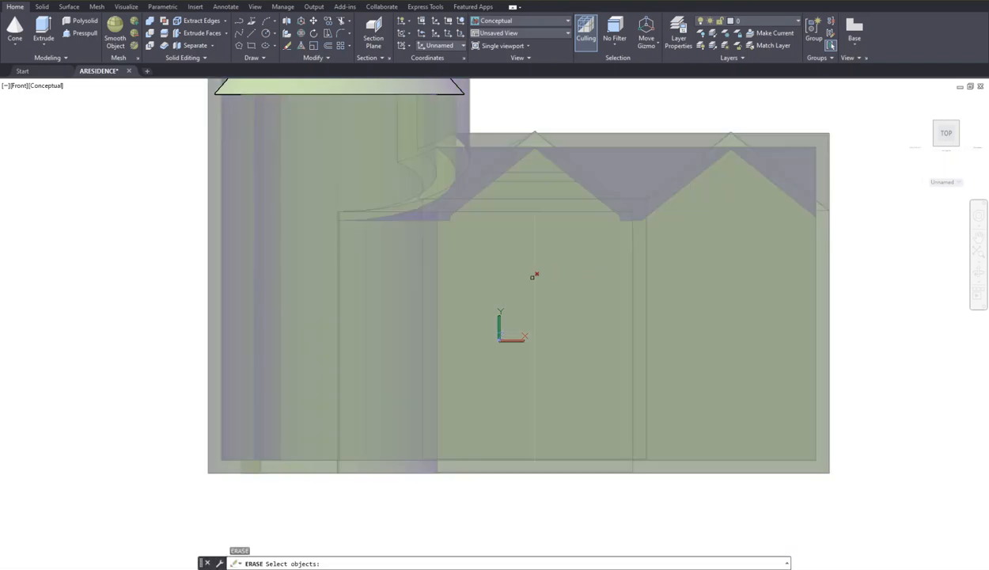
click(534, 276)
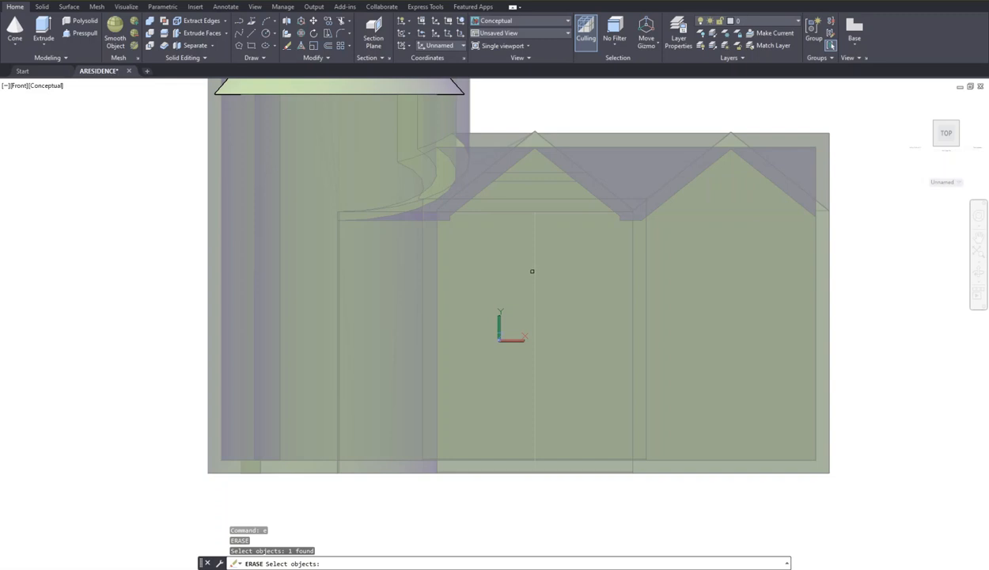
key(Escape)
Change the color of the vertical centre line on the recessed wall to Magenta through its Quick Properties, and clear the selection.
click(533, 271)
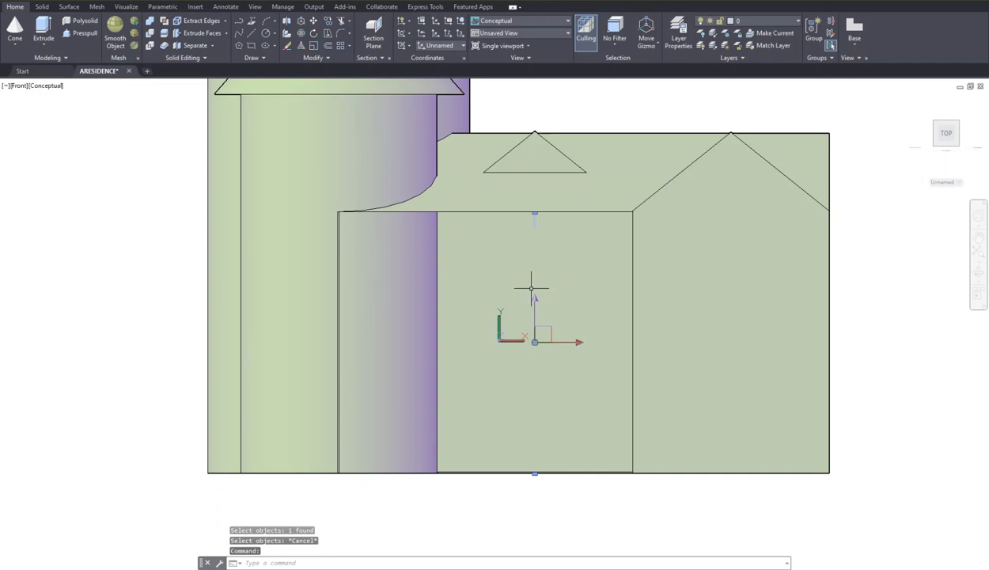
click(499, 272)
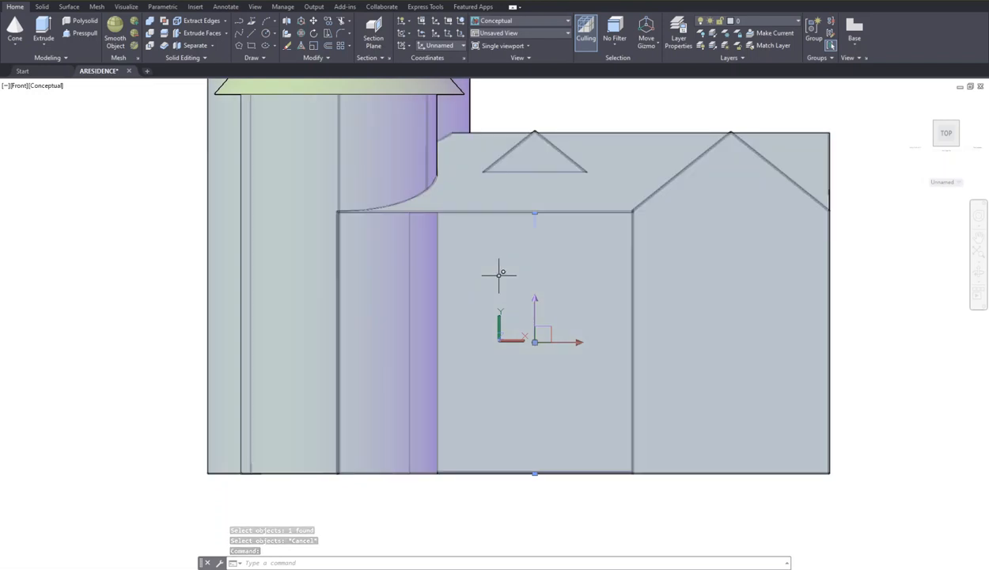
key(Escape)
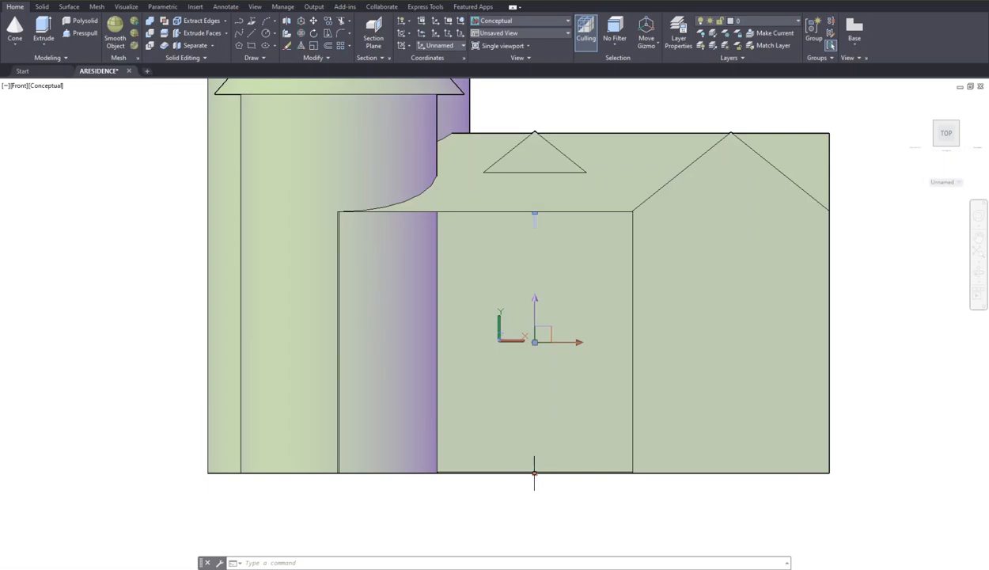
right_click(534, 473)
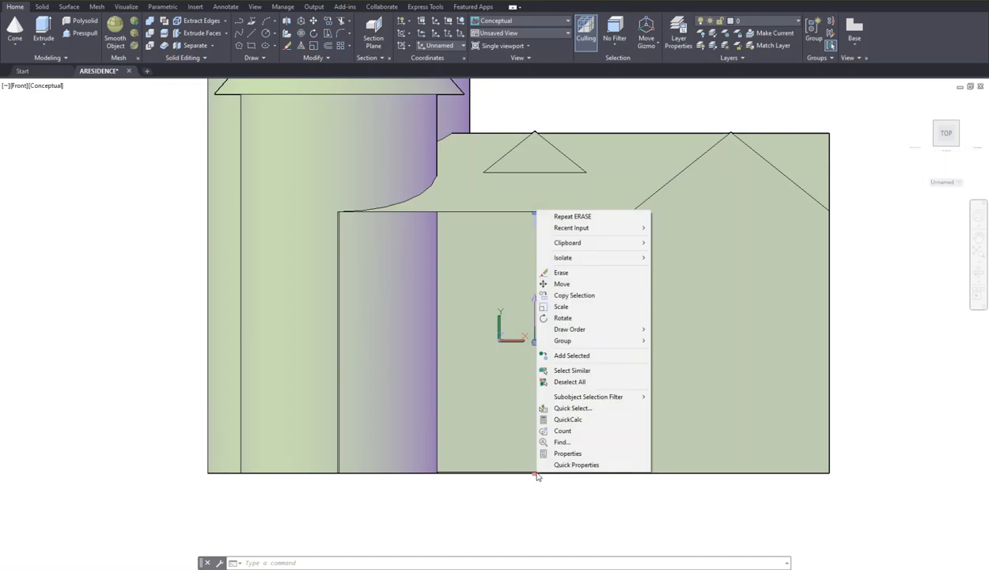
click(575, 465)
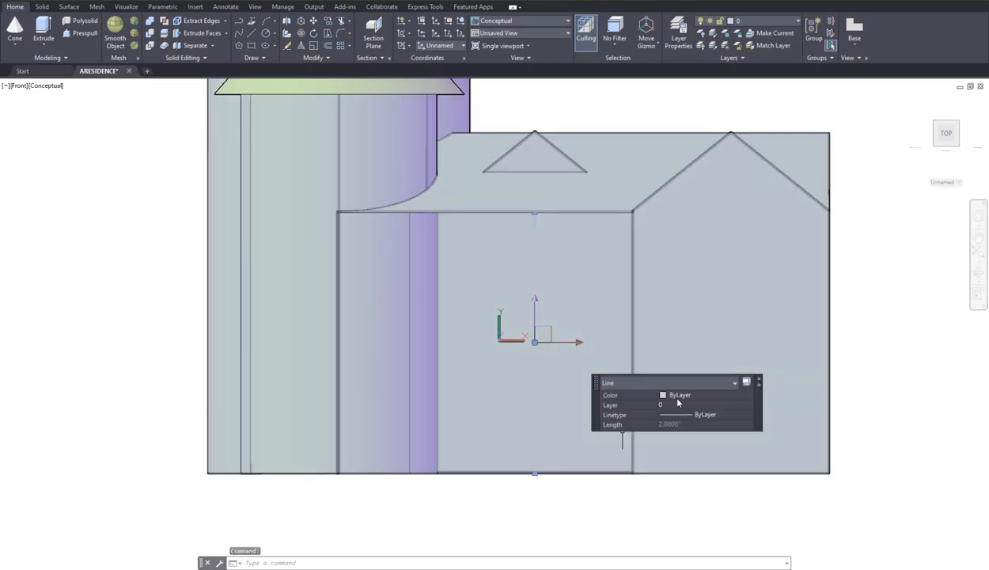
click(682, 396)
click(681, 396)
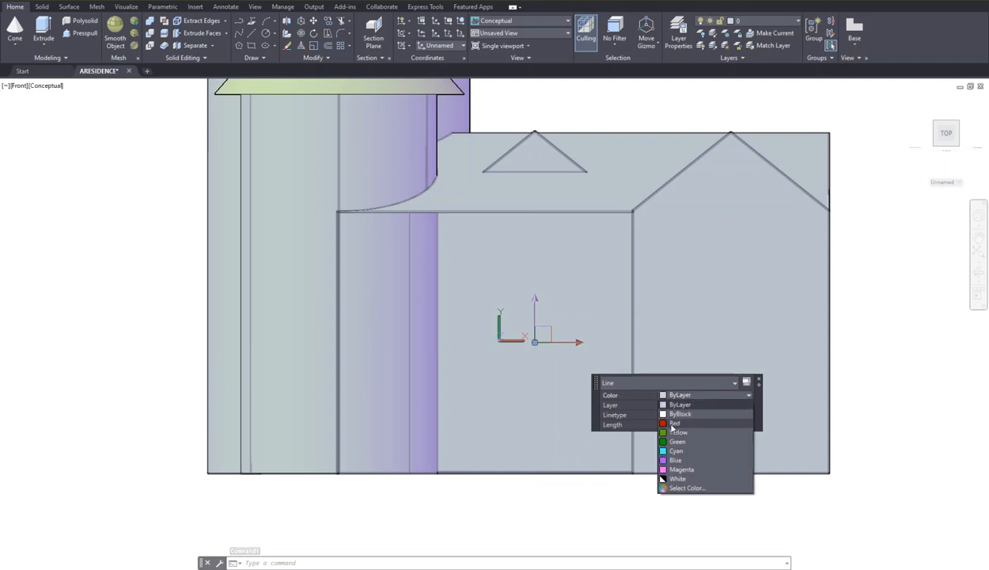
click(677, 469)
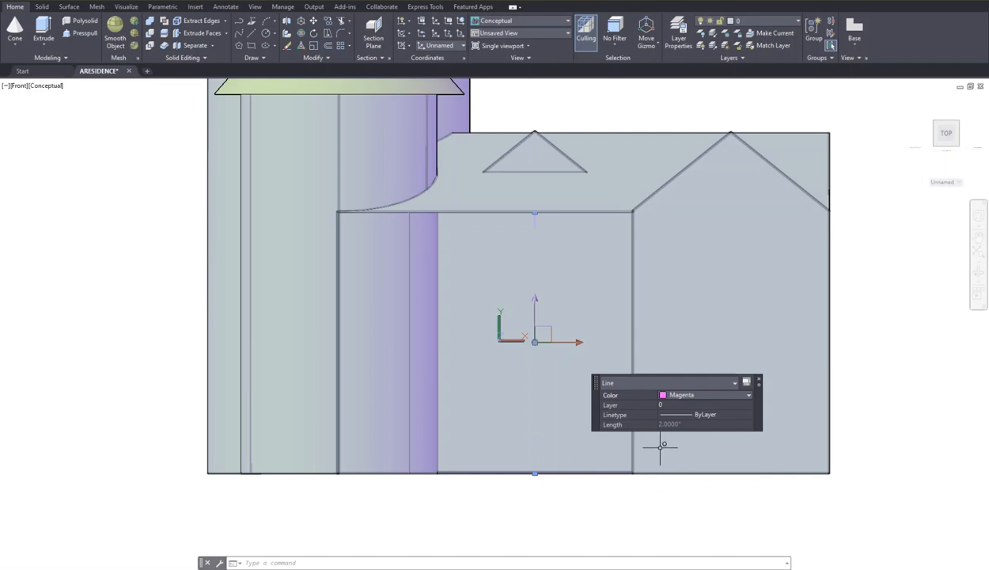
click(637, 490)
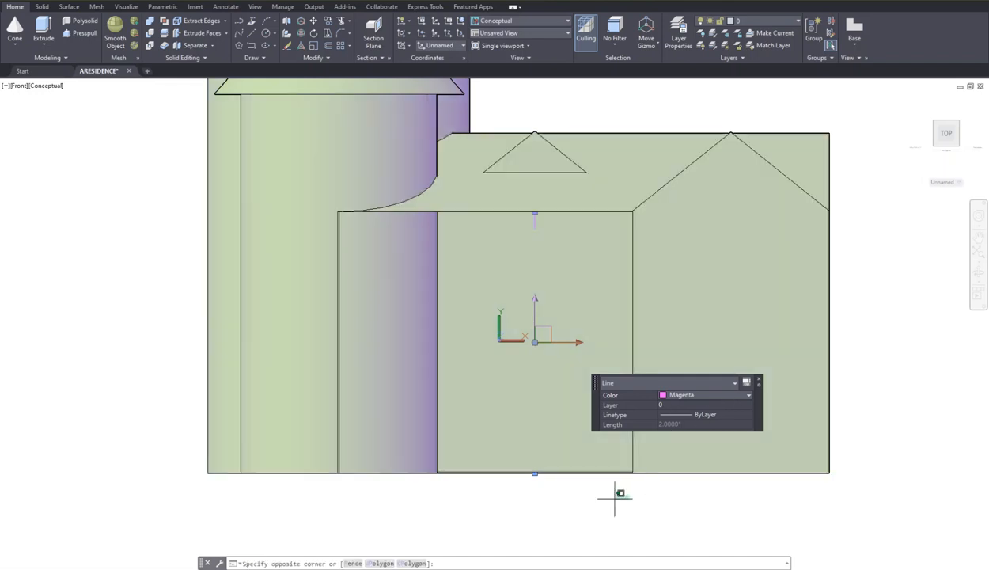
click(656, 447)
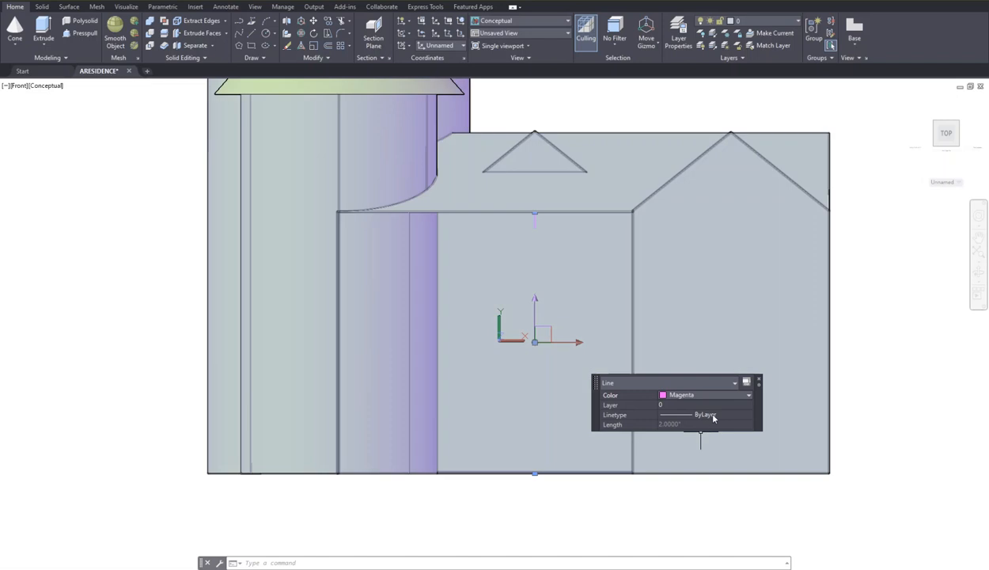
click(759, 382)
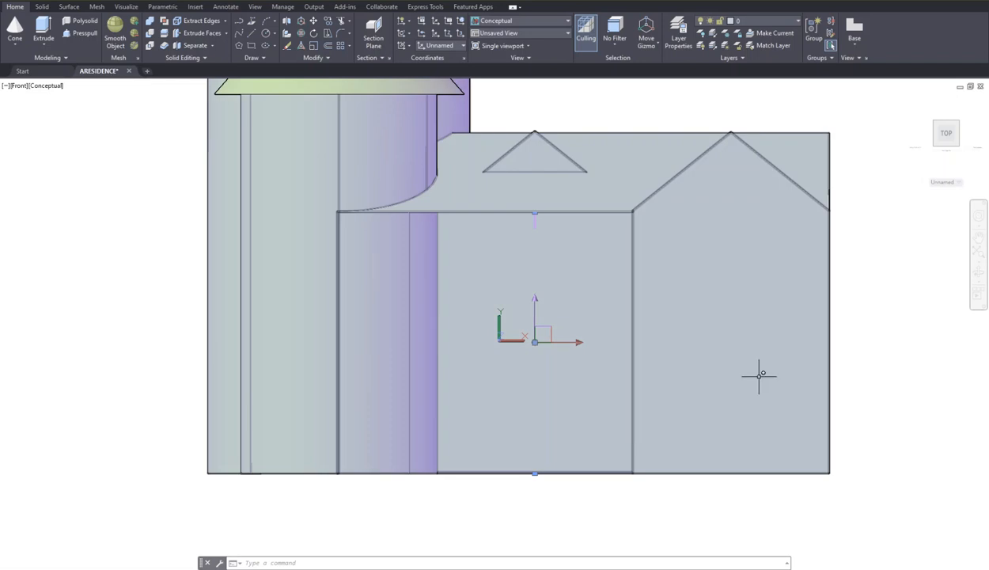
key(Escape)
key(Escape)
key(Escape)
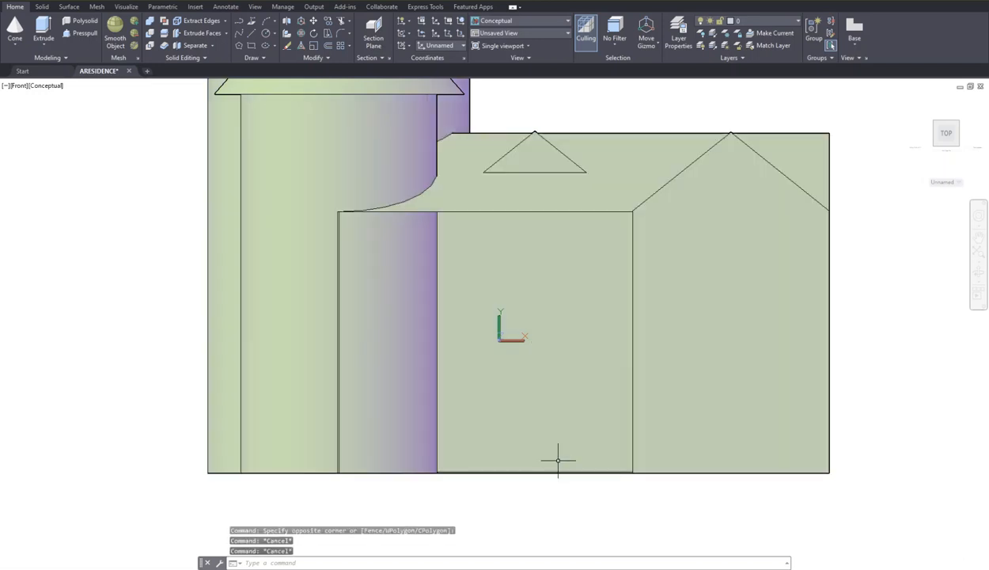
Switch the visual style to 2D Wireframe with SHADEMODE.
click(587, 470)
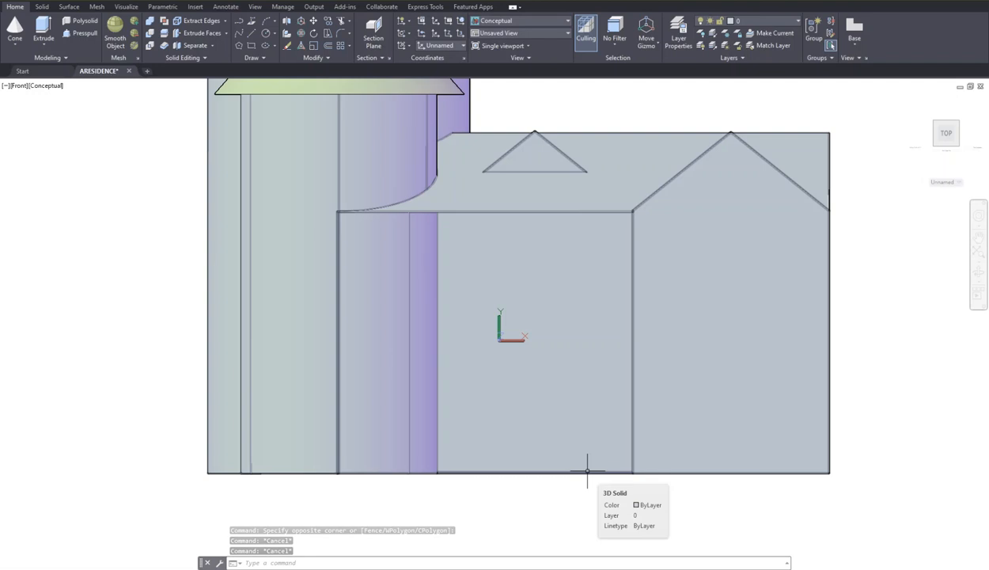
text(shademode)
key(Return)
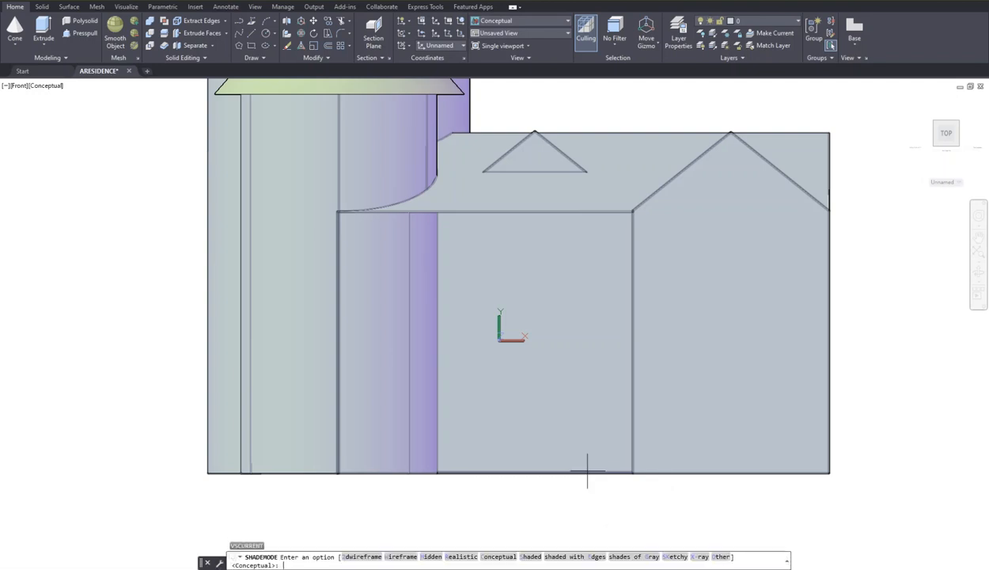
click(371, 557)
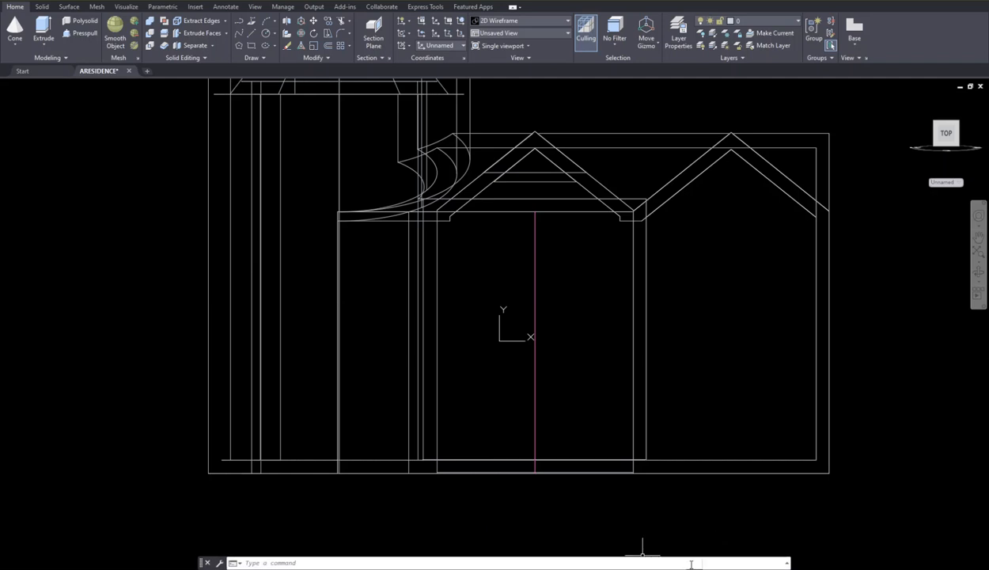
Draw a low, wide rectangle leftward from the base endpoint of the magenta centre line, with Osnap off for the opposite corner.
text(re)
key(Return)
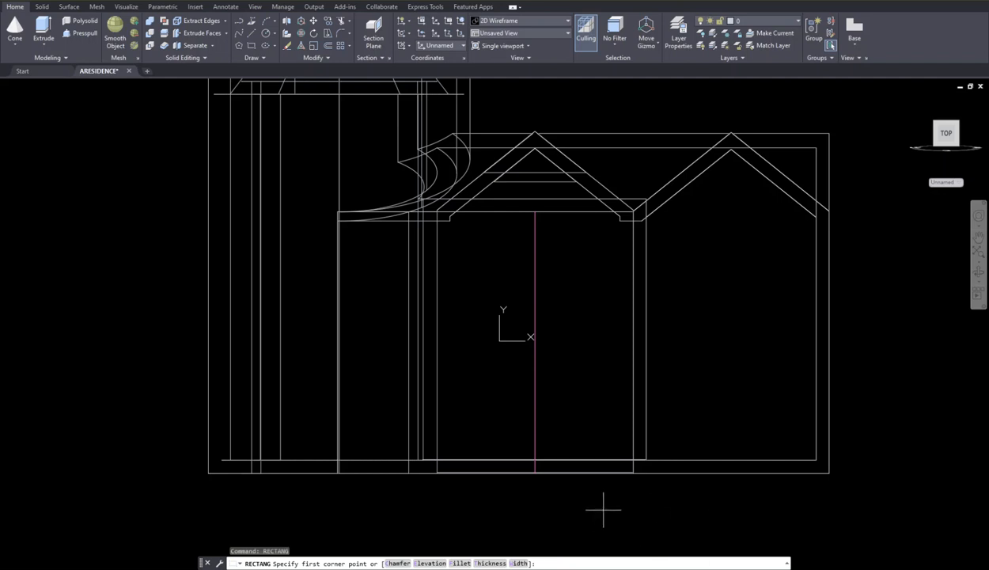
click(535, 472)
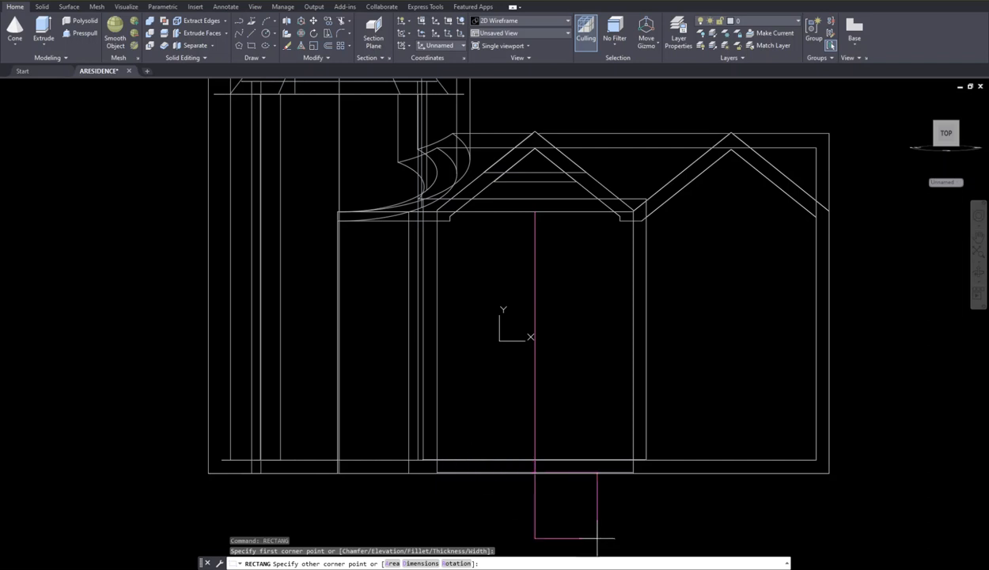
key(F3)
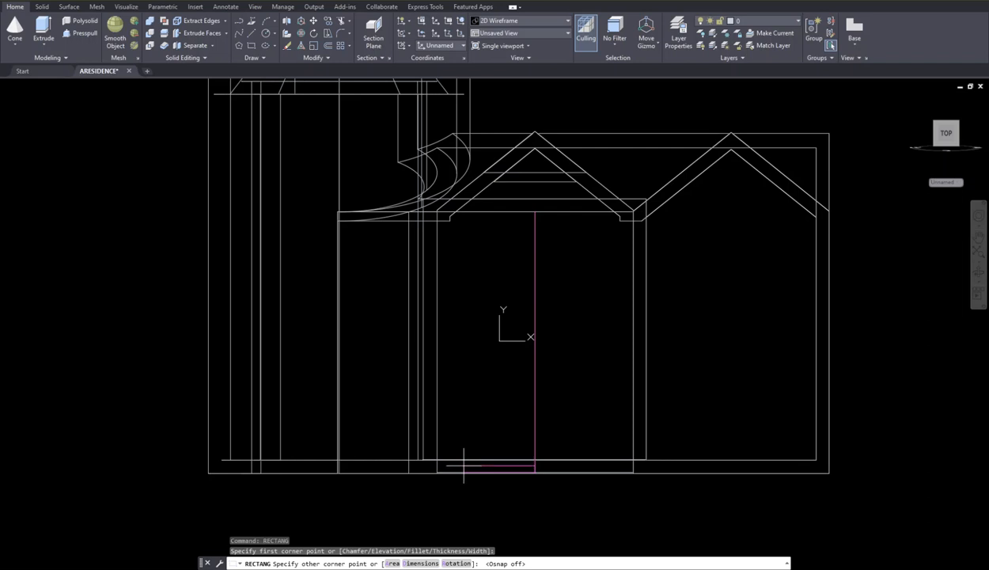
click(463, 466)
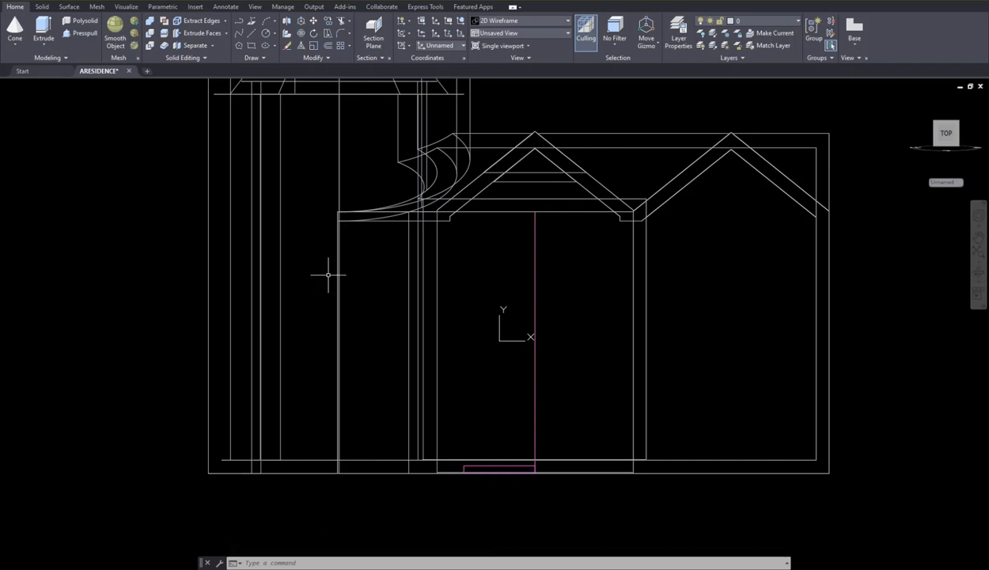
With Osnap on, stack a second rectangle on the first from its top corner at the centre line, with the opposite corner at @-.3,.05.
key(Return)
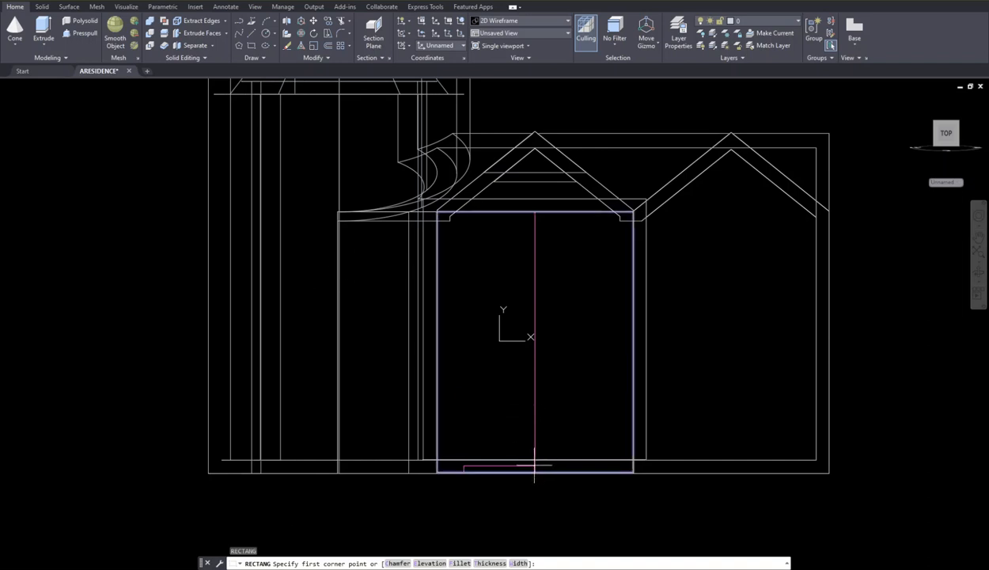
key(F3)
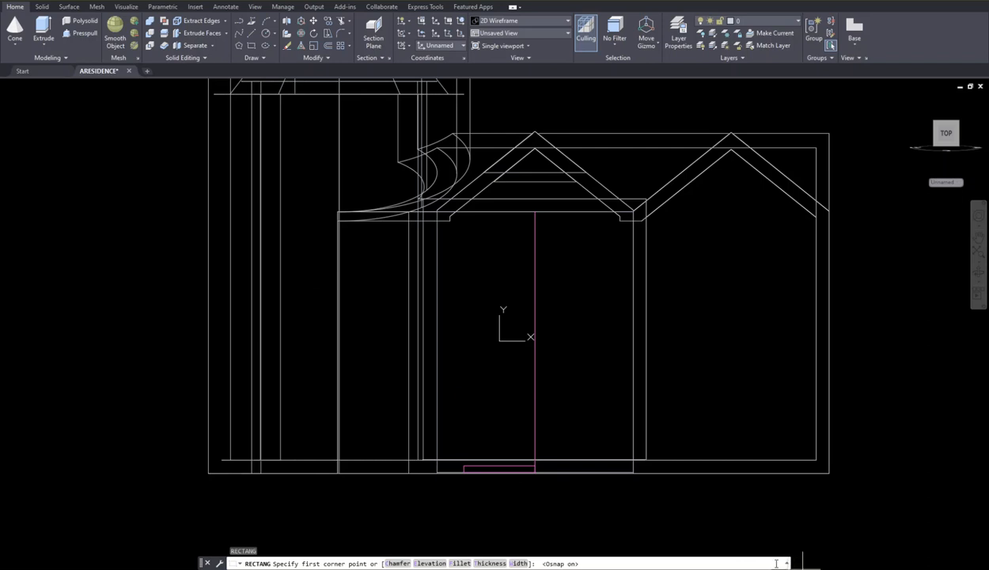
click(526, 458)
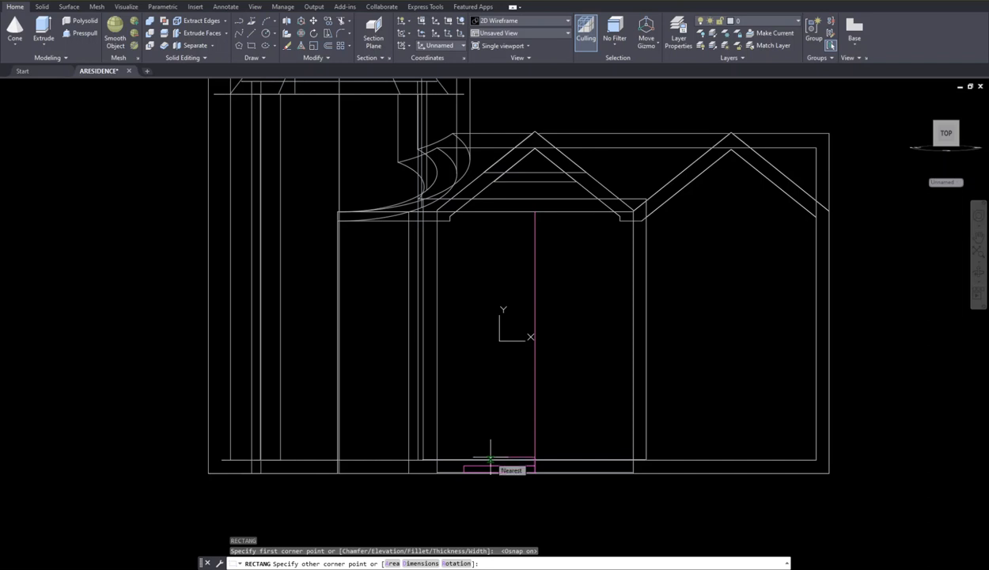
key(F8)
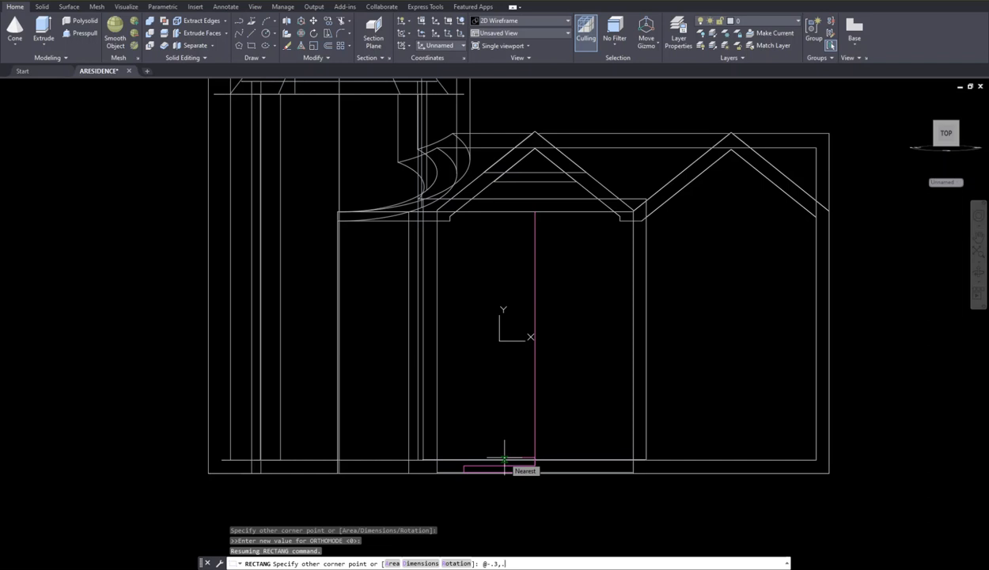
key(Return)
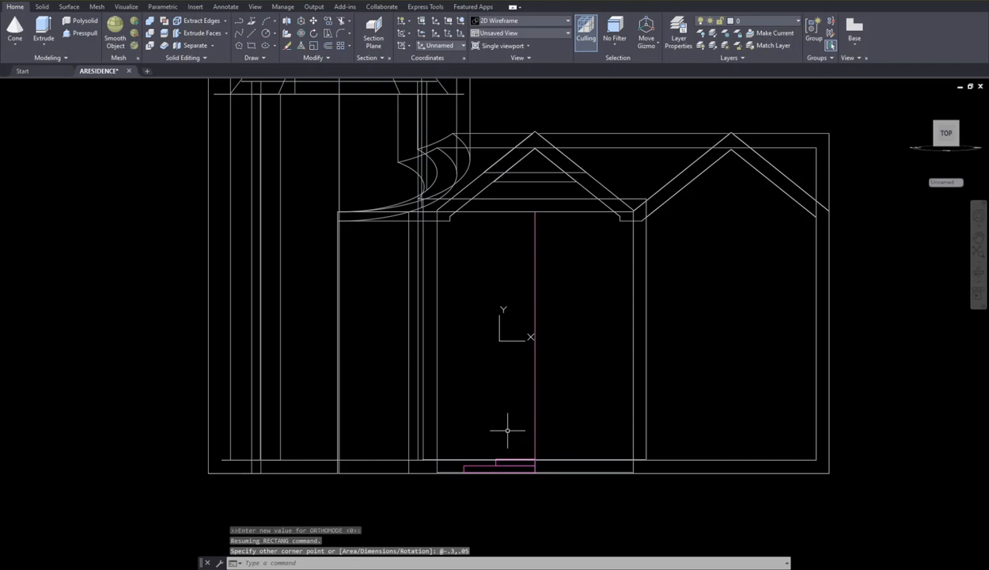
Draw a tall door rectangle from the upper step's outer top corner, with the opposite corner at @.3,.7.
scroll(499, 459, up, 3)
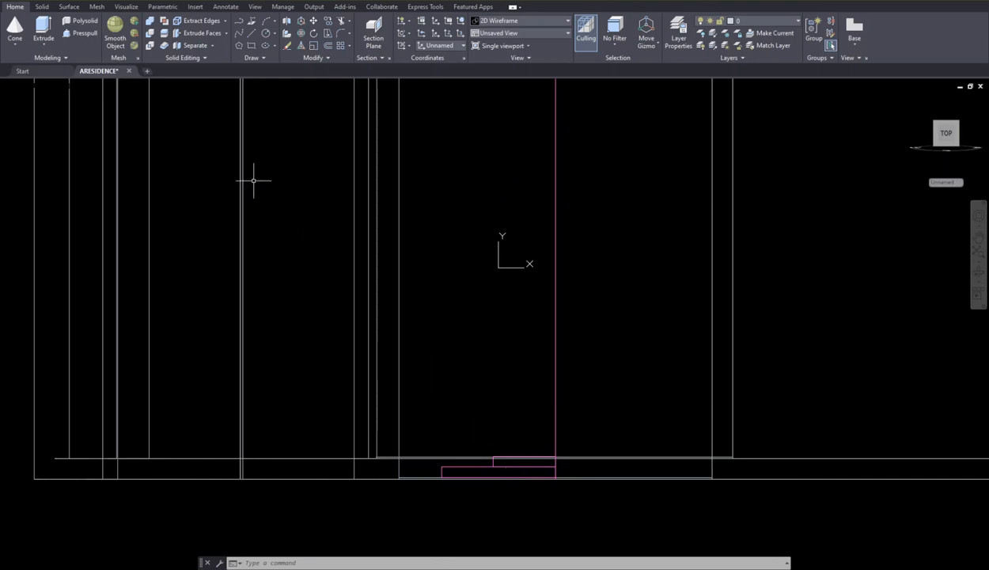
text(rec)
key(Return)
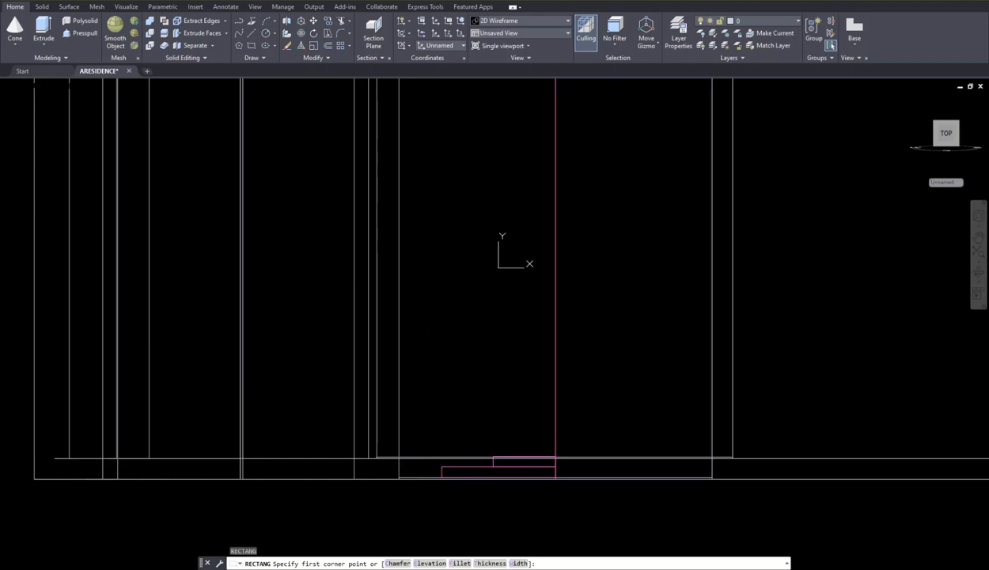
click(493, 457)
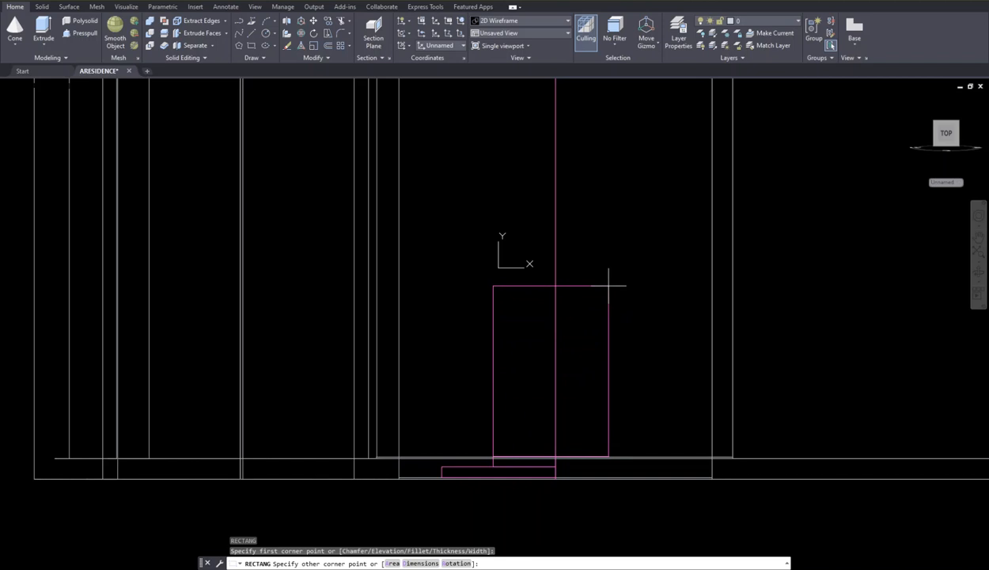
text(@)
text(7)
key(Return)
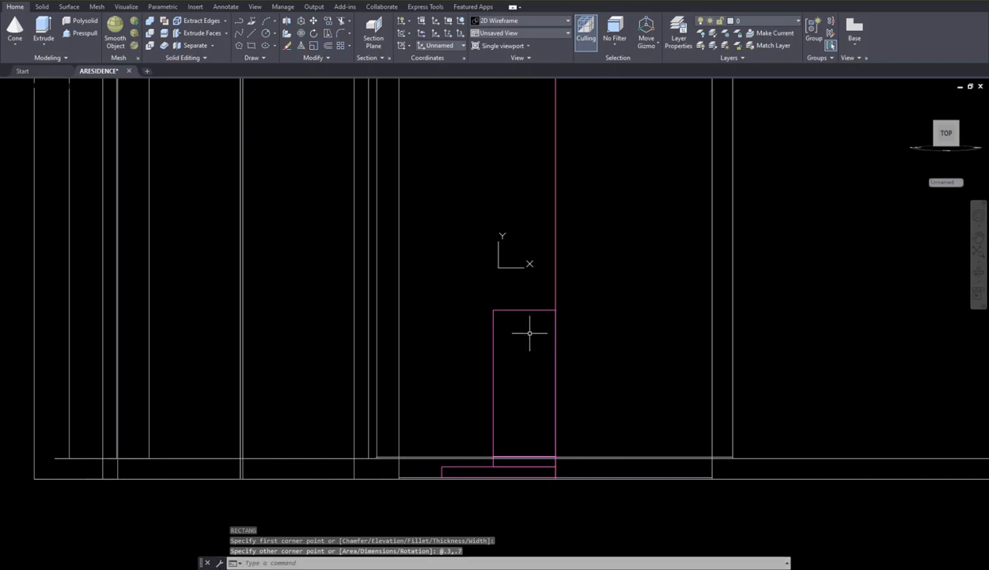
Move the tall door rectangle by its bottom-edge midpoint onto the magenta centre line at the top of the upper step.
text(m)
key(Return)
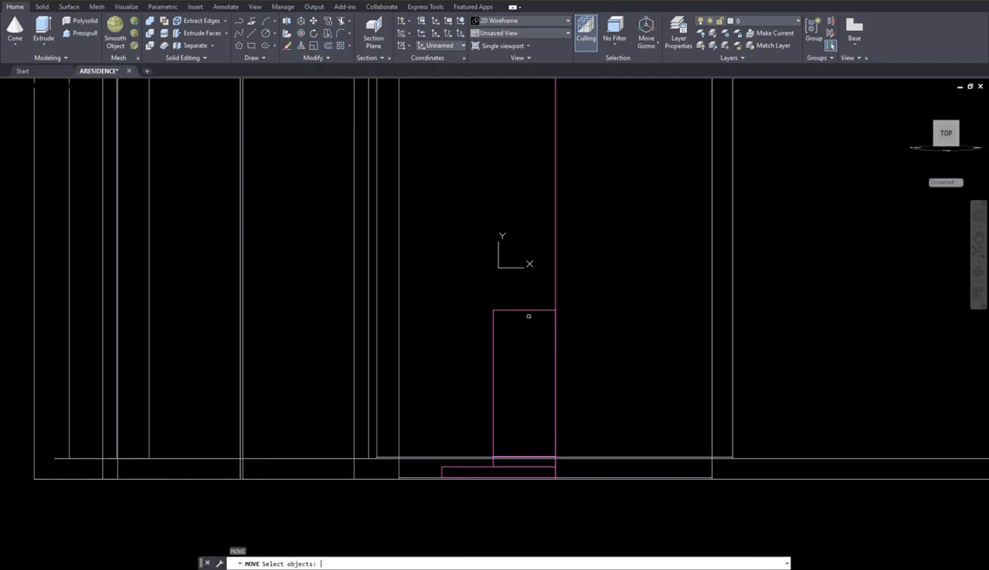
click(493, 350)
key(Return)
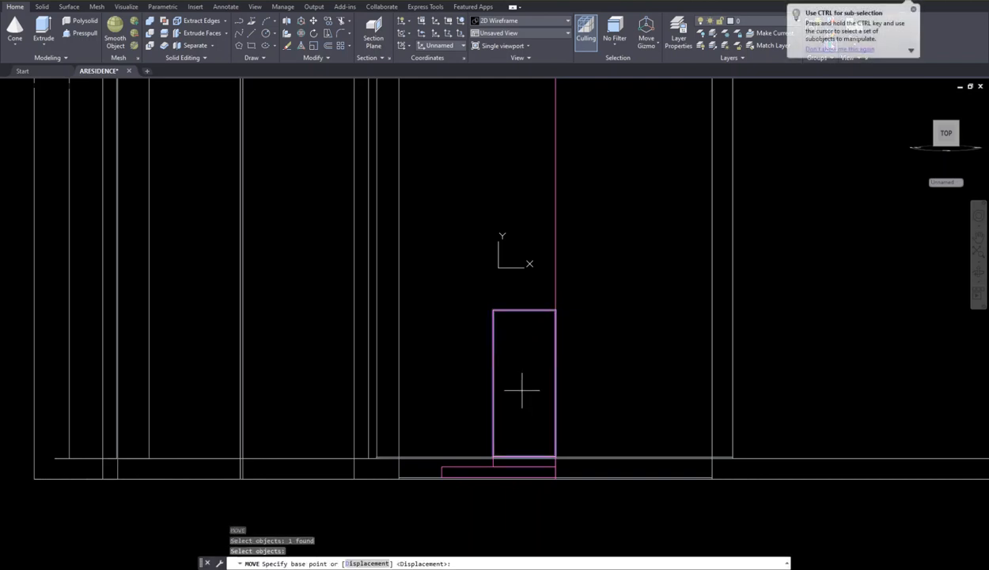
click(530, 450)
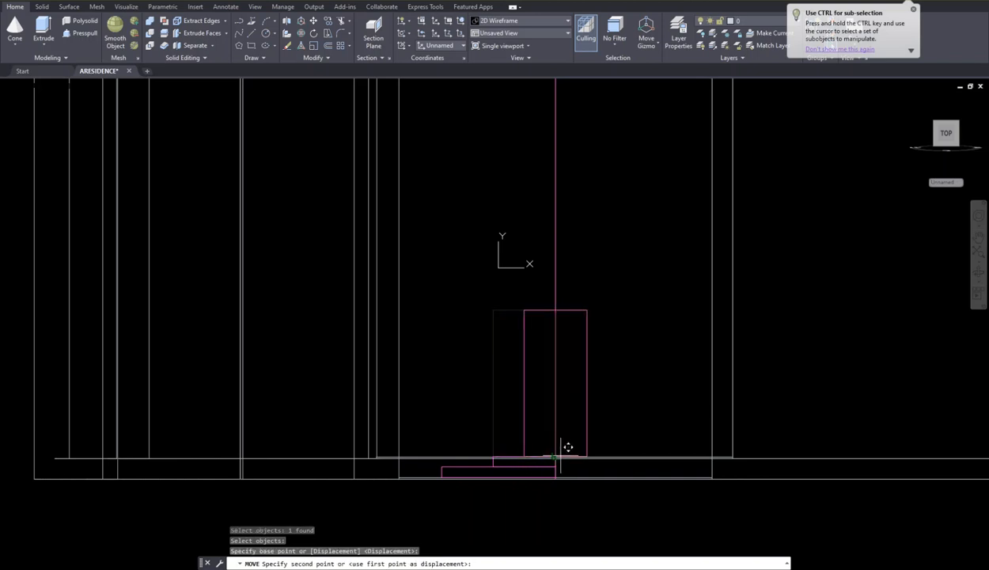
click(563, 448)
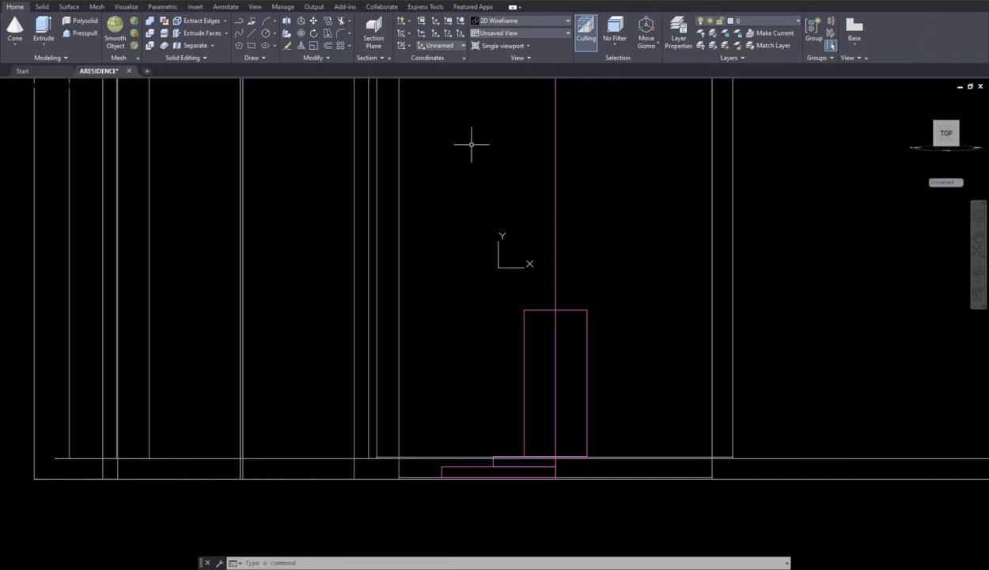
Offset the door rectangle outward by 0.03 to form the outline of the door frame.
click(327, 45)
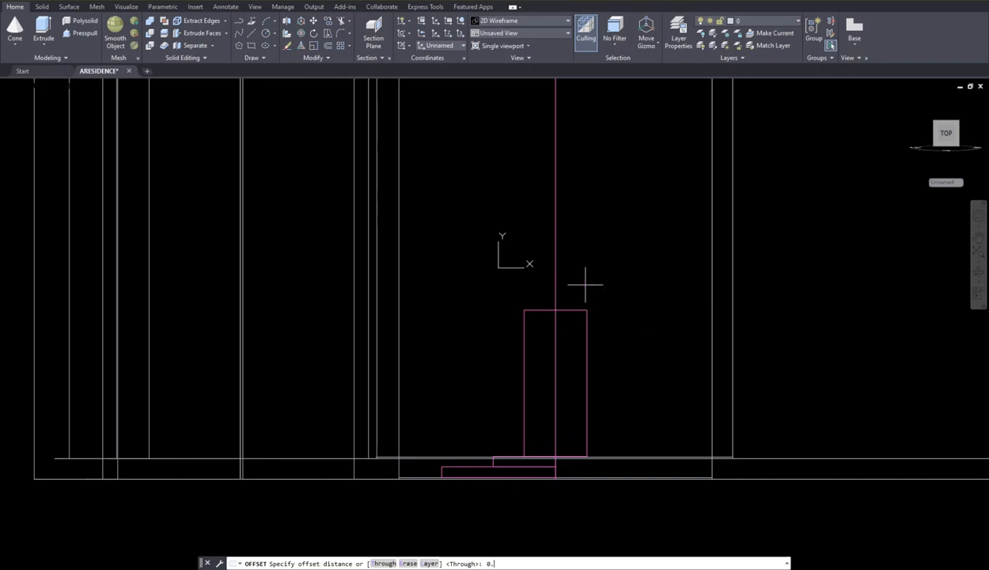
key(Return)
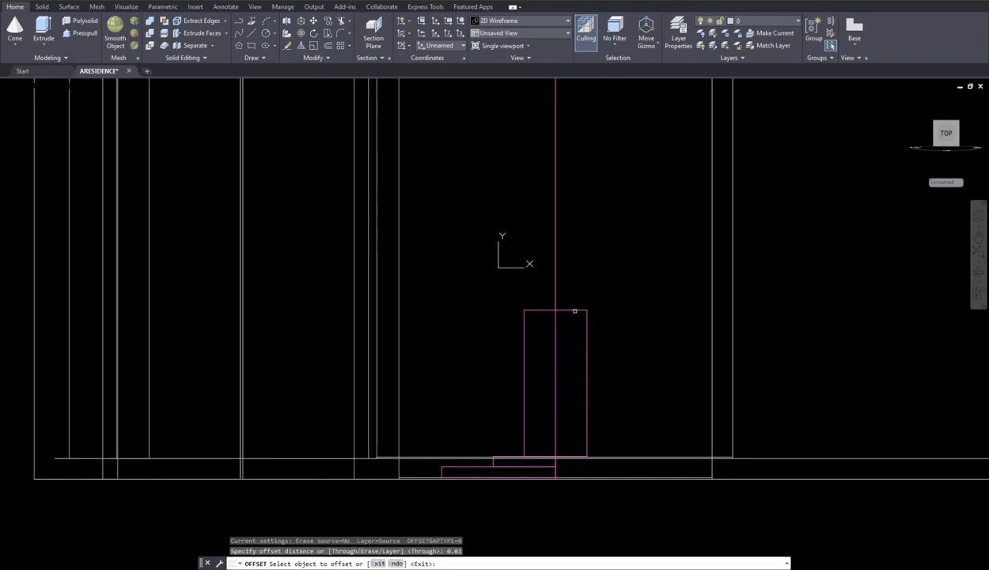
click(558, 310)
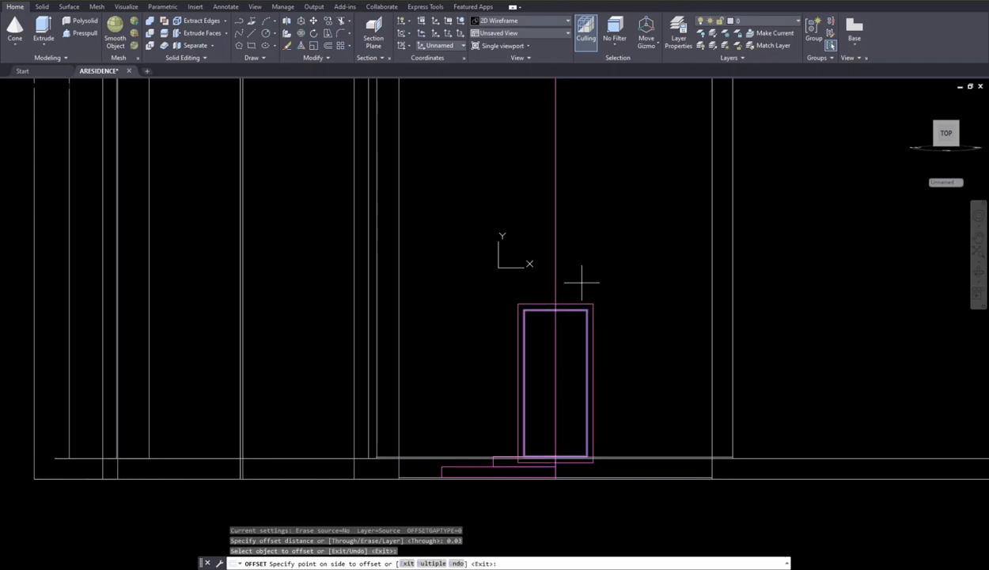
click(576, 281)
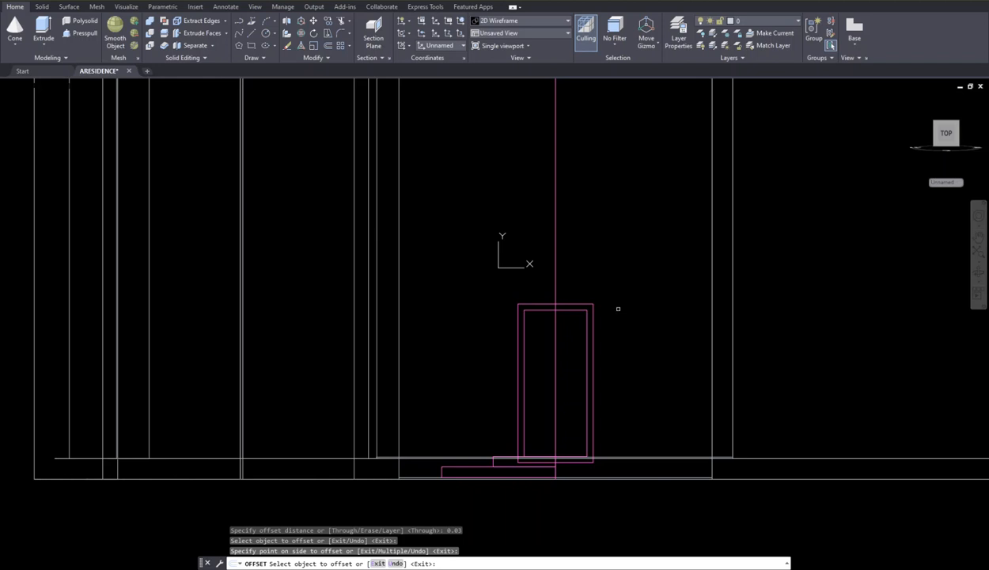
scroll(616, 312, down, 2)
scroll(615, 313, up, 2)
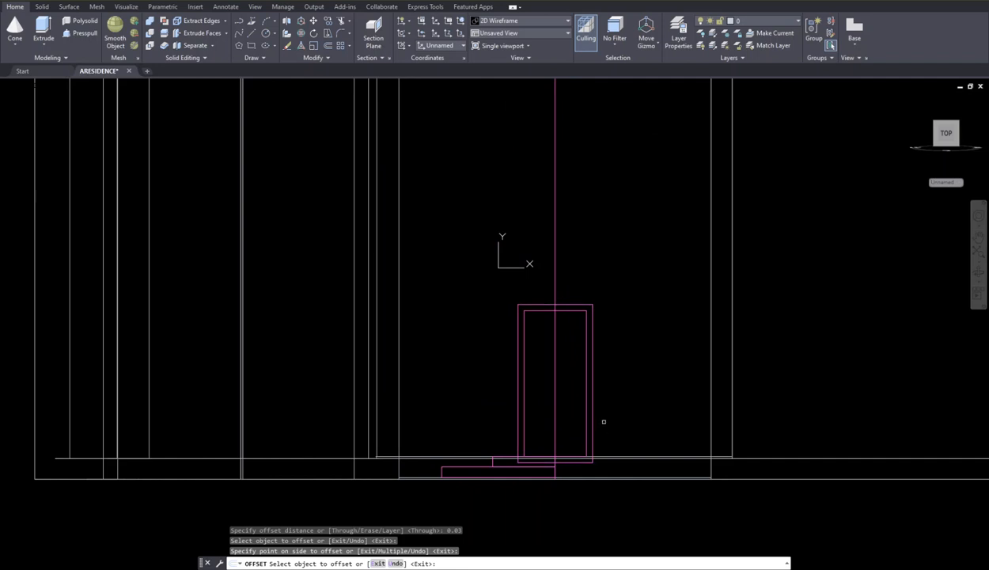
key(Return)
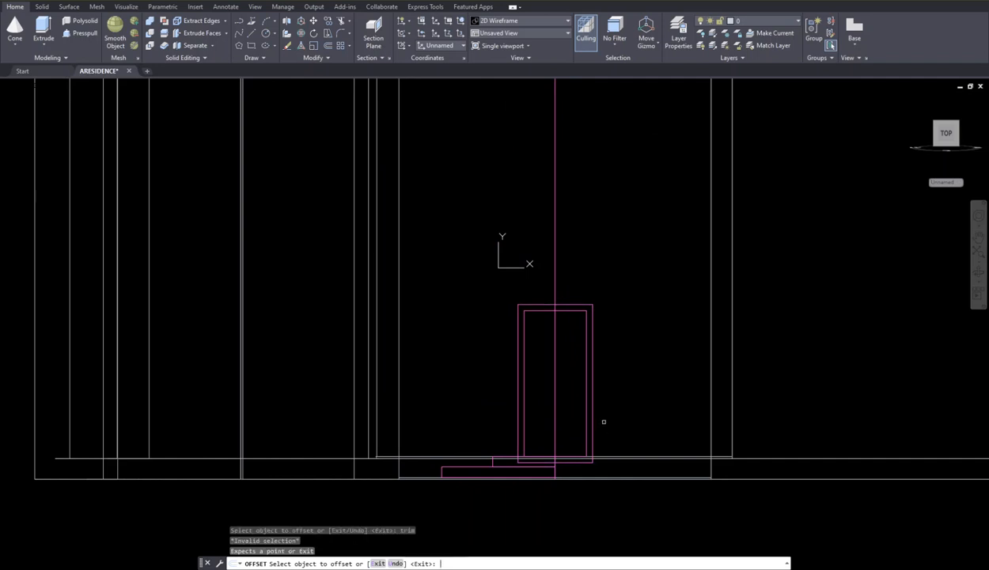
click(599, 447)
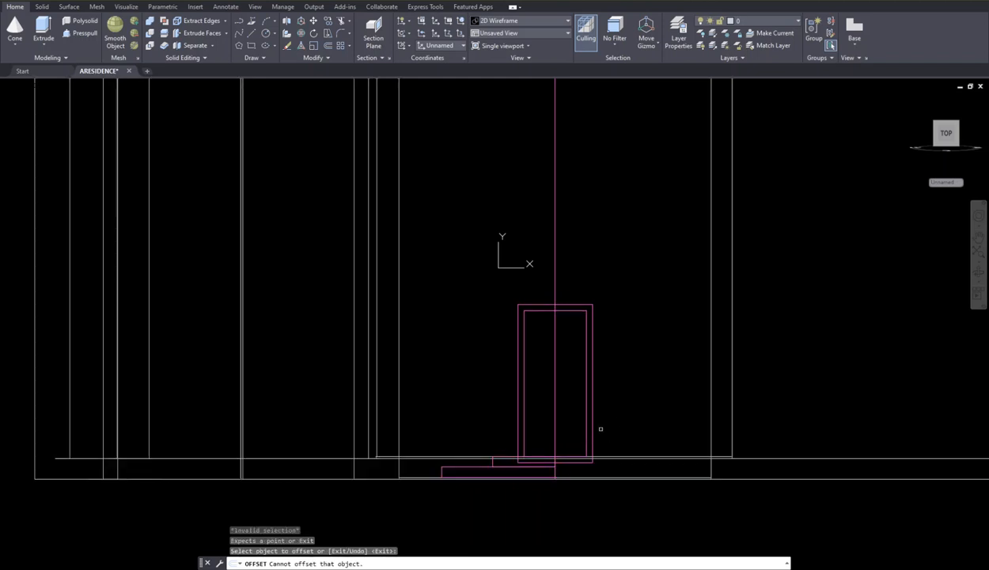
click(603, 455)
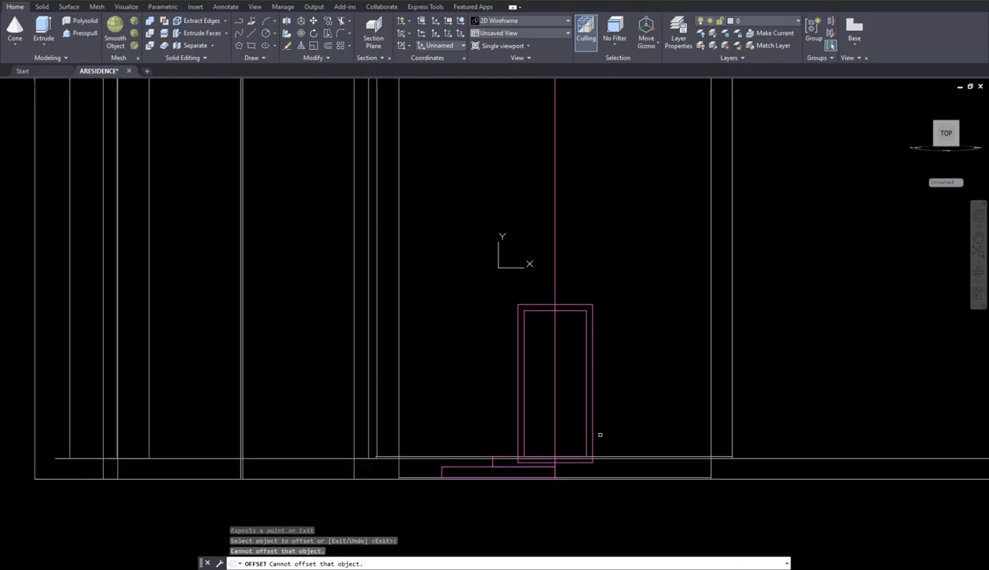
key(Escape)
key(Escape)
key(Escape)
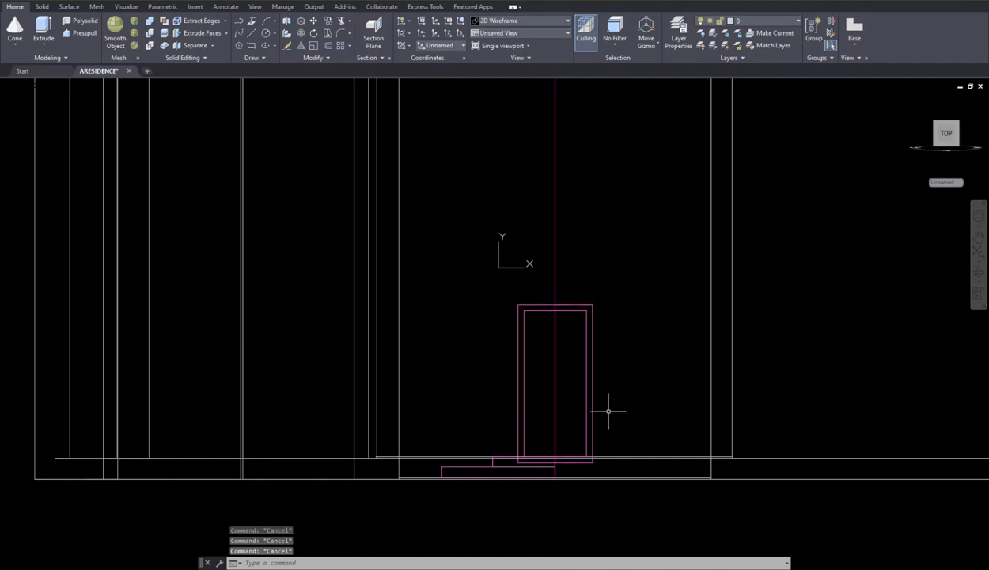
Explode the outer door frame rectangle into separate lines.
text(explode)
key(Return)
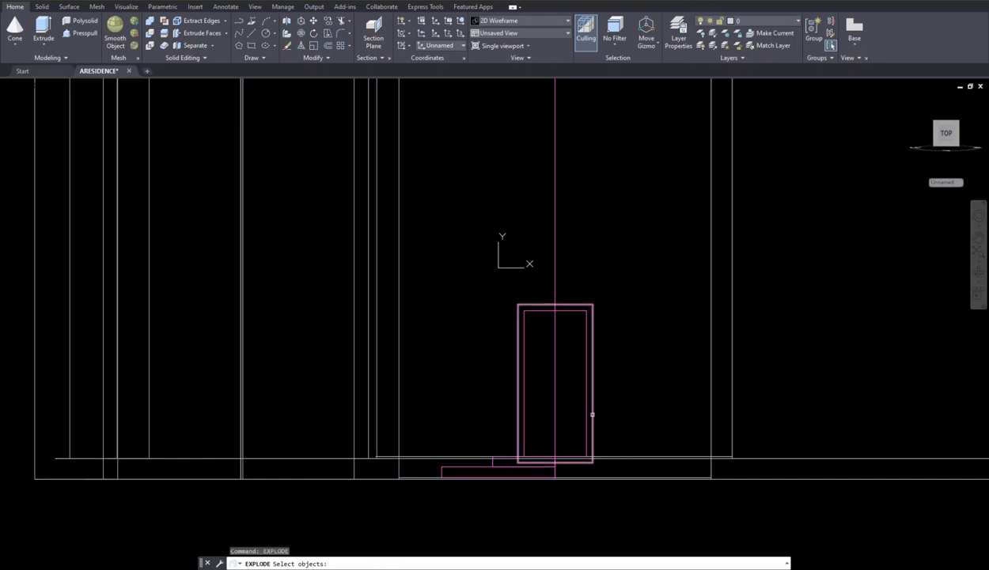
click(592, 414)
key(Return)
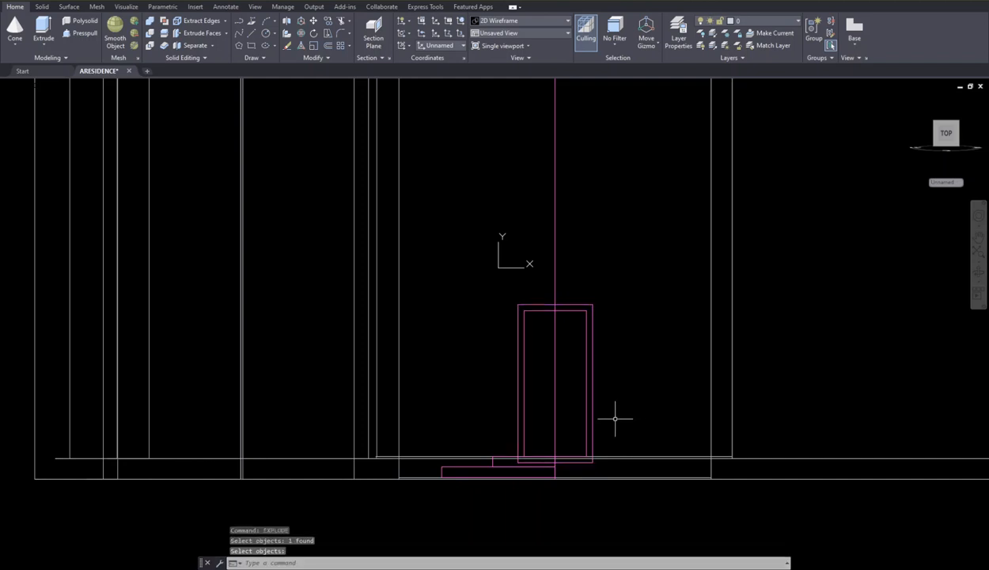
Trim away the bottom line of the exploded door frame outline below the door rectangle.
text(trim)
key(Return)
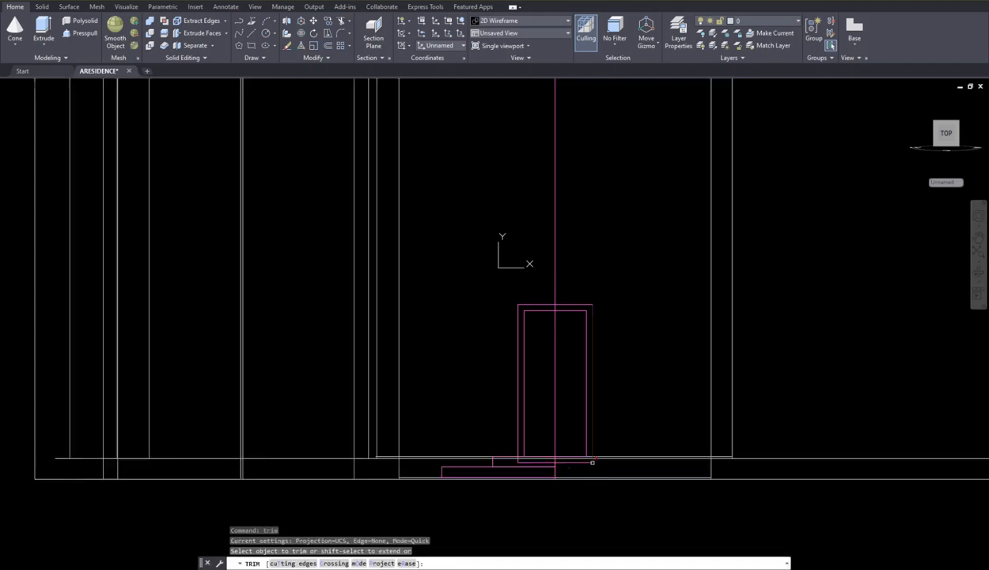
click(584, 460)
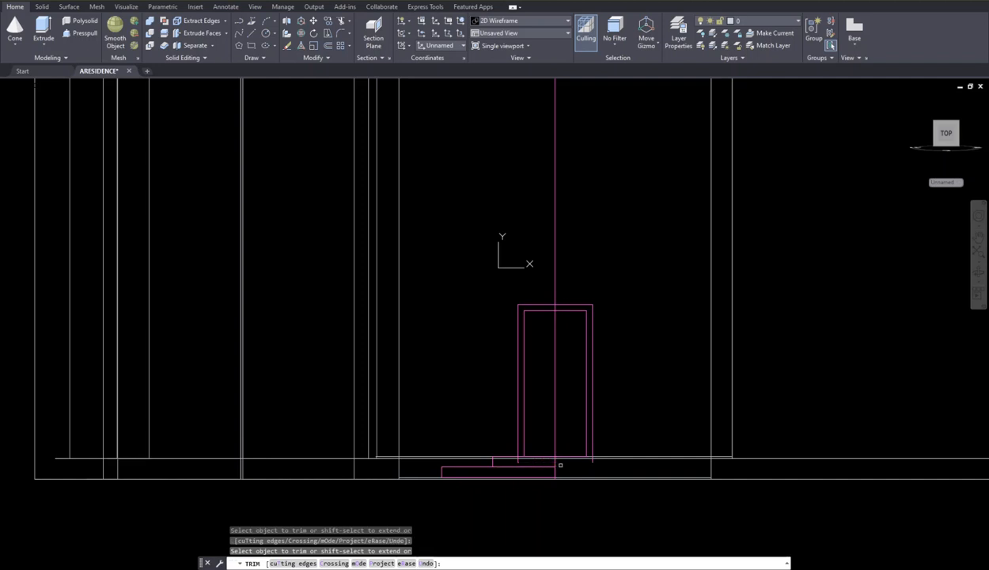
scroll(584, 464, up, 5)
scroll(588, 463, up, 2)
key(Escape)
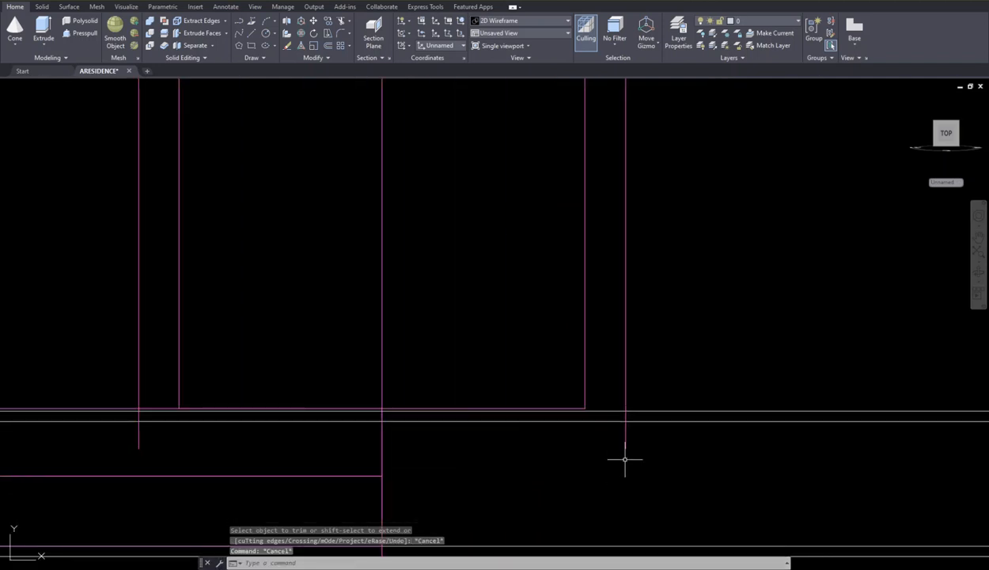
Stretch the lower end of the right-hand door frame line up to the level of the door's bottom edge.
click(624, 449)
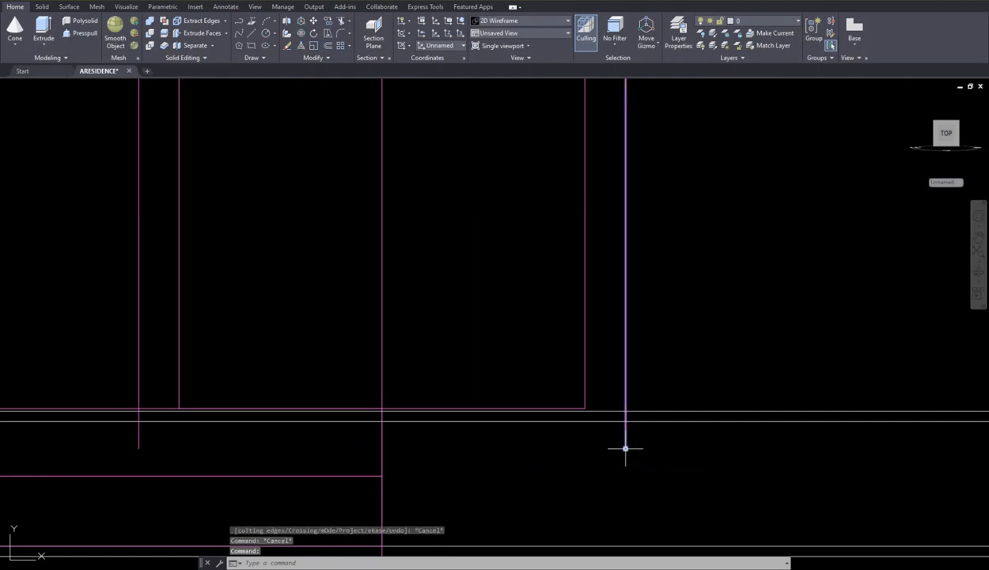
click(625, 448)
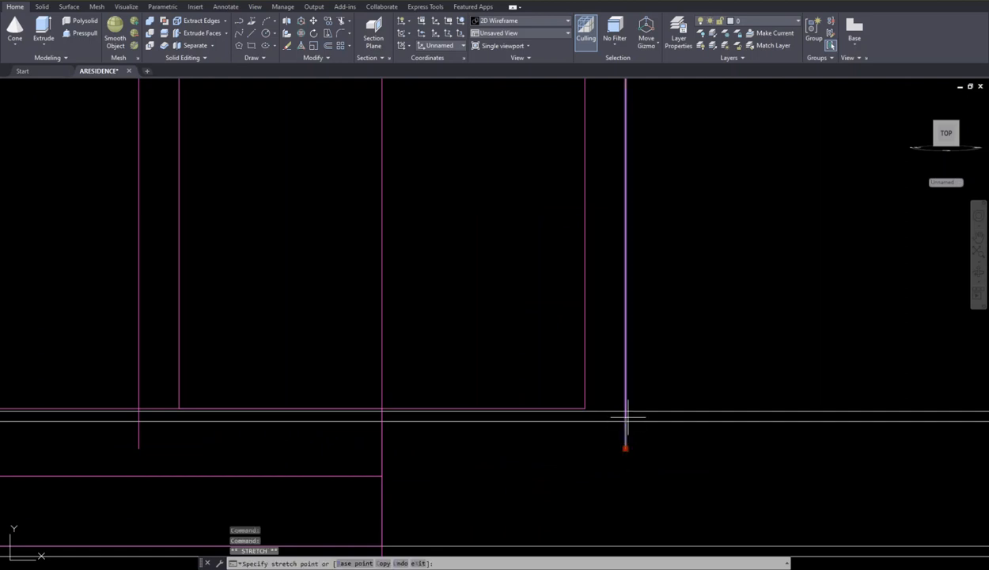
scroll(625, 408, up, 2)
scroll(625, 408, up, 2)
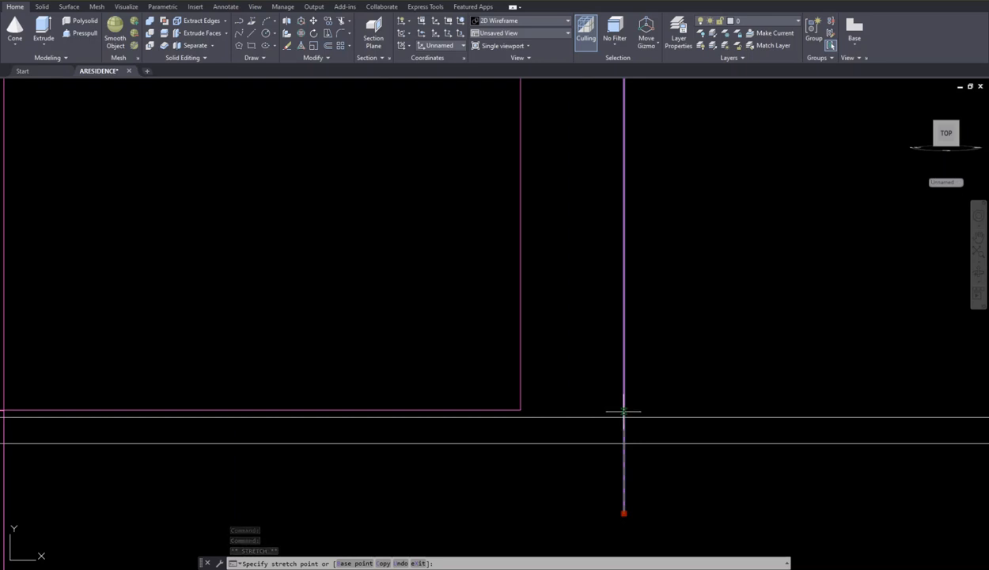
click(623, 413)
scroll(591, 437, down, 4)
scroll(591, 438, down, 2)
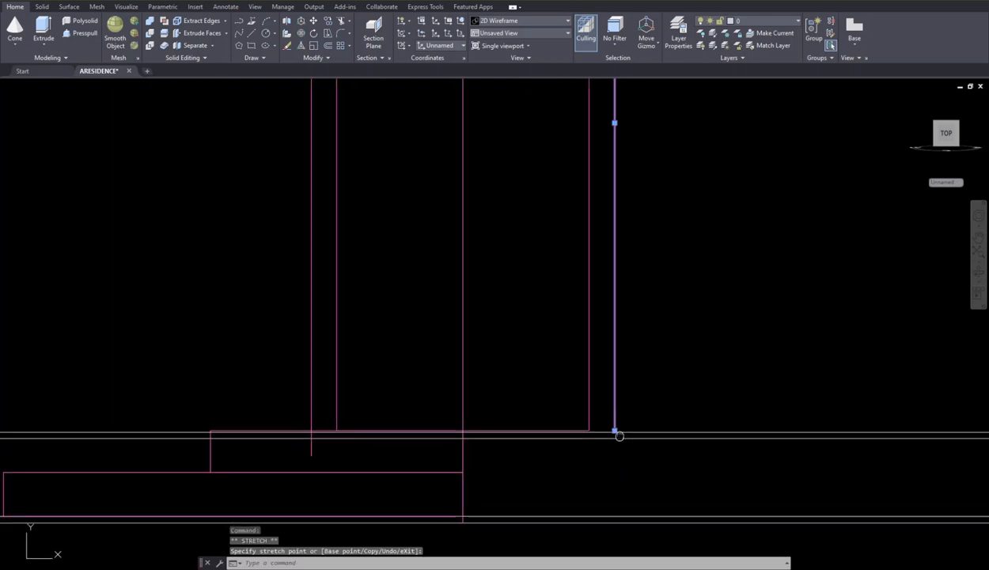
Stretch the lower end of the left-hand door frame line up to the top of the upper step, and clear the selection.
middle_drag(535, 449, 625, 436)
click(387, 435)
click(387, 441)
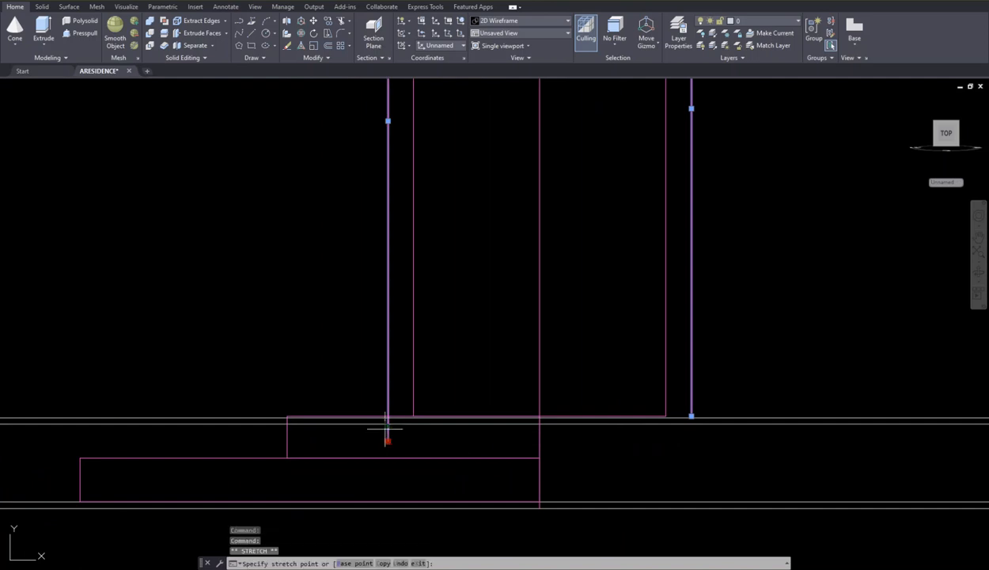
scroll(386, 419, up, 4)
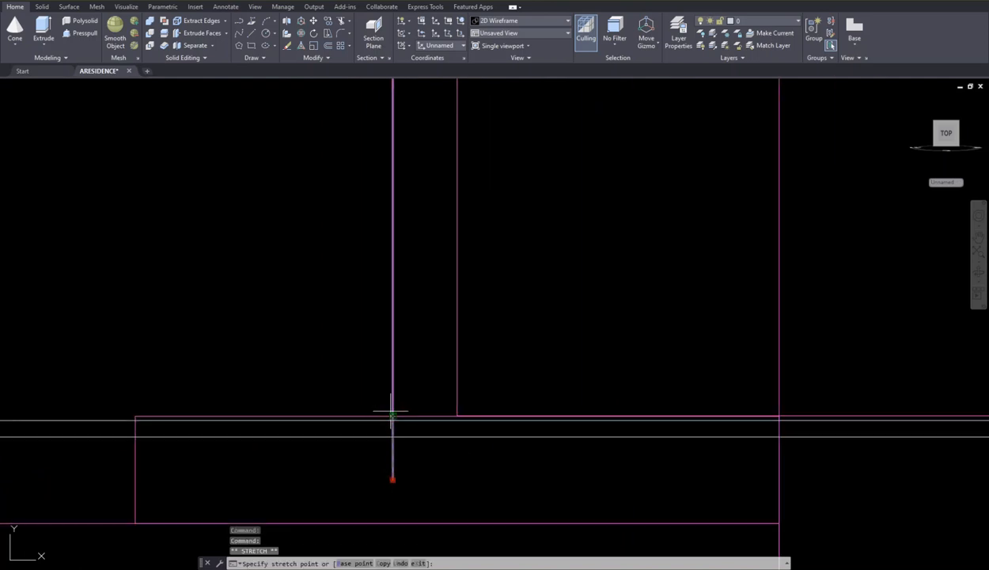
click(393, 411)
mouse_move(393, 410)
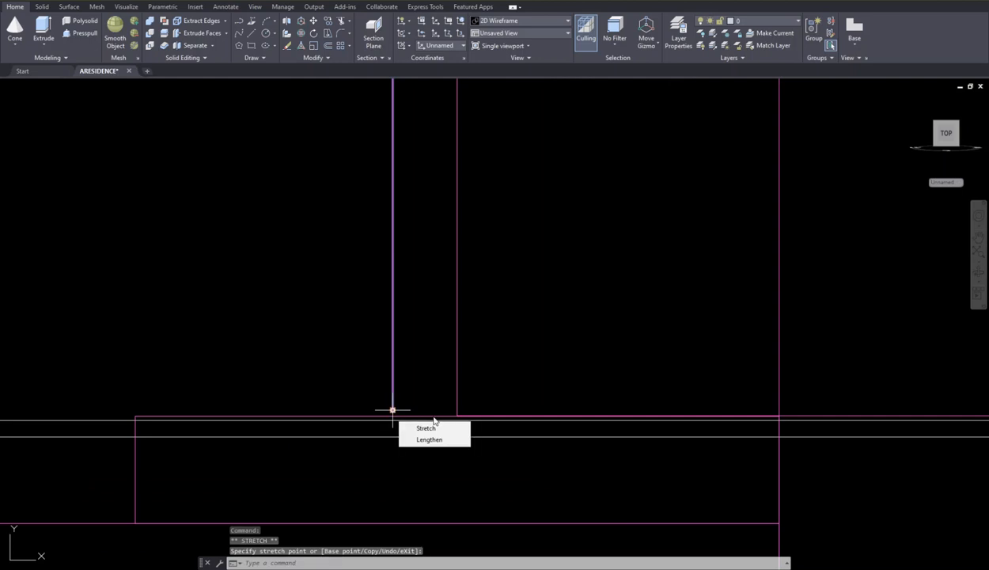
scroll(482, 403, down, 3)
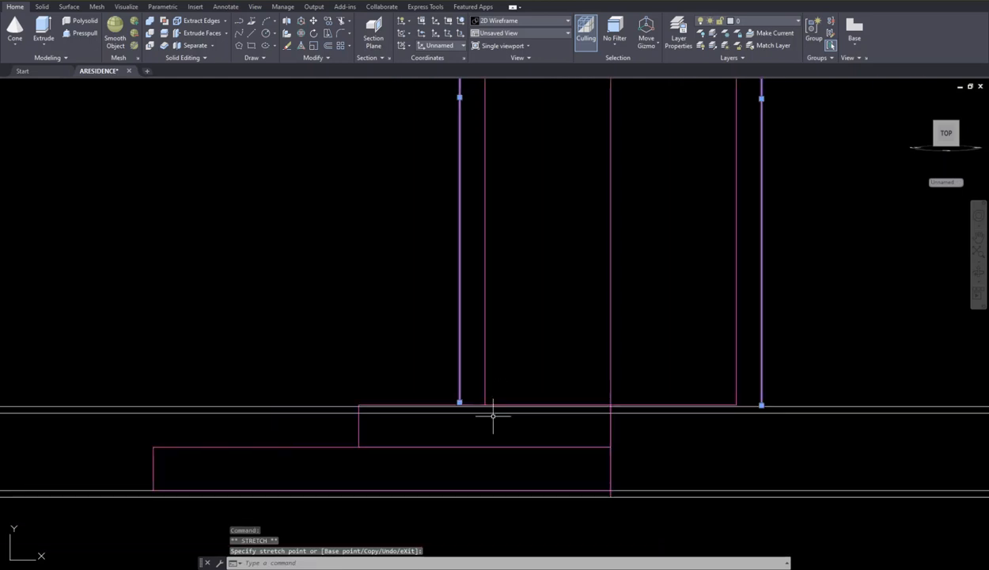
key(Escape)
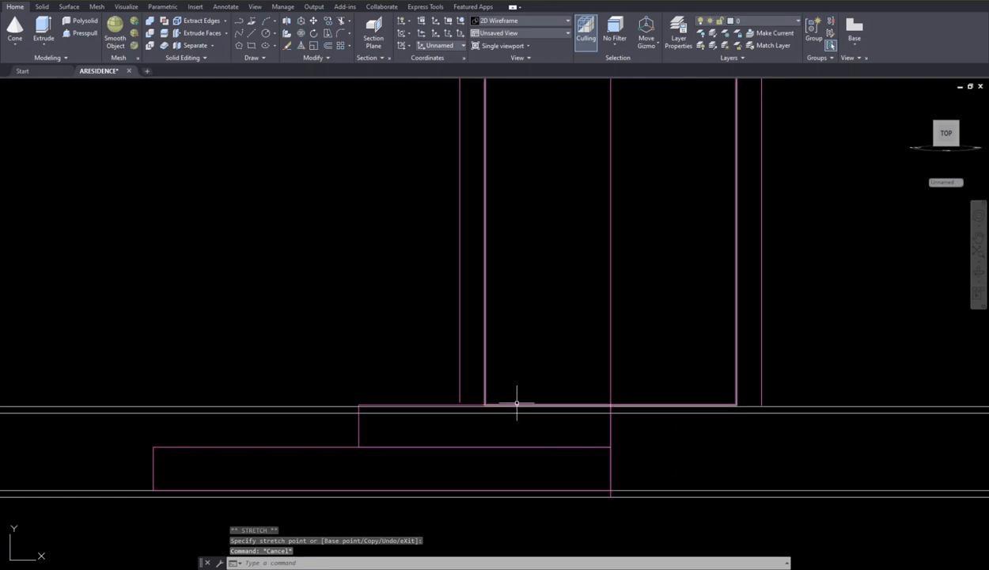
text(3d)
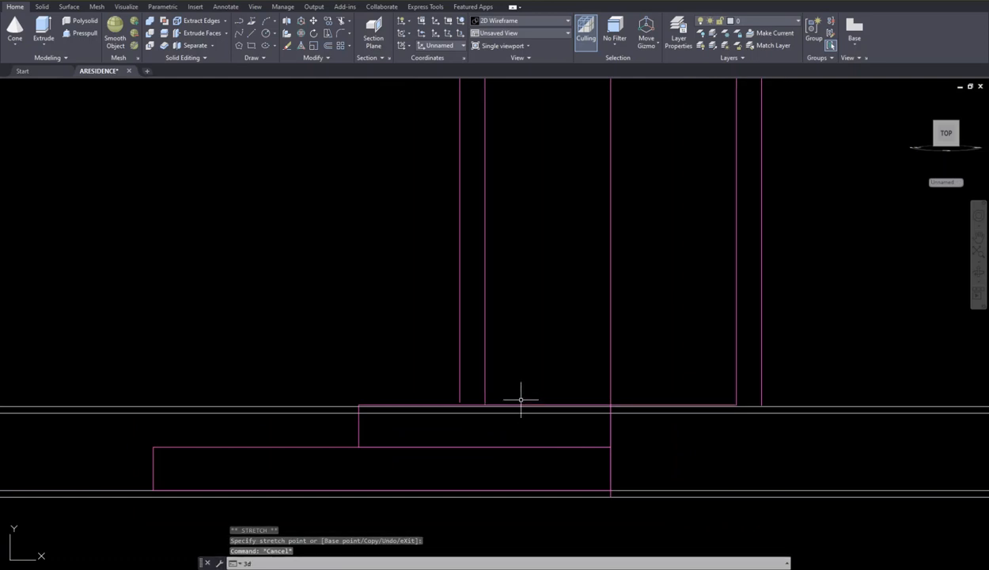
text(pl)
key(Escape)
key(Escape)
key(Escape)
Draw a 3D polyline closing the gap between the left-hand door frame line's lower end and the top of the upper step.
text(3dpoly)
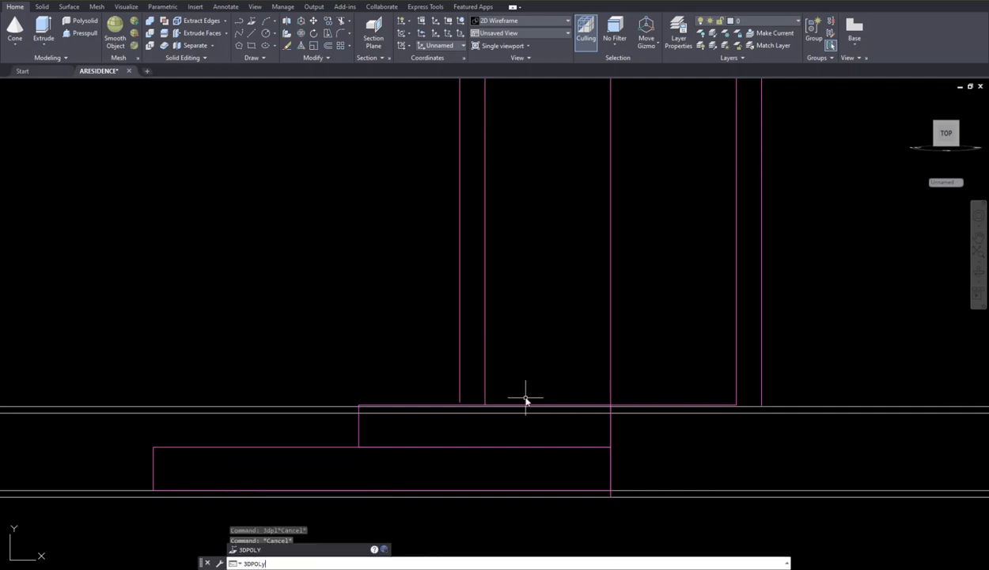
key(Return)
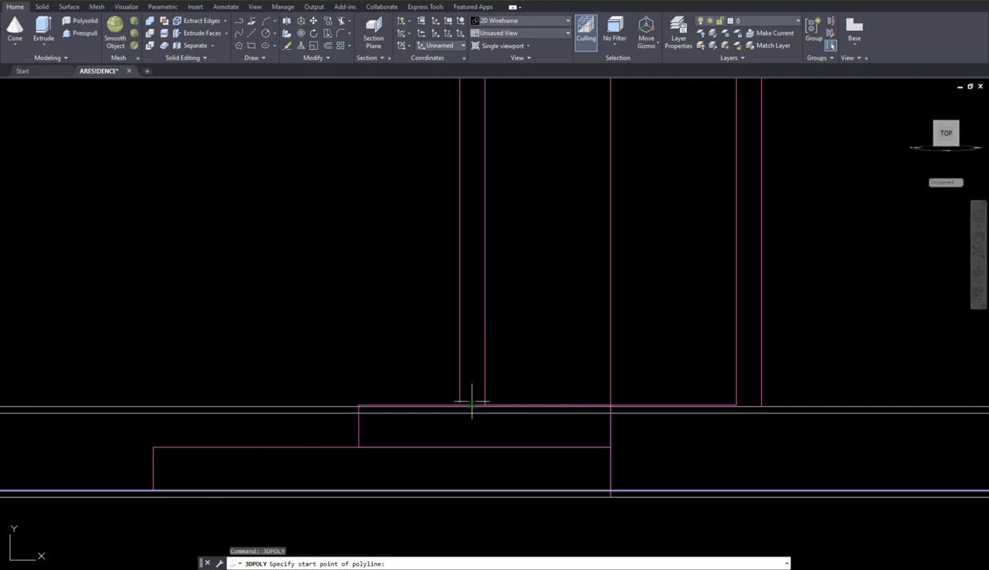
scroll(460, 401, up, 5)
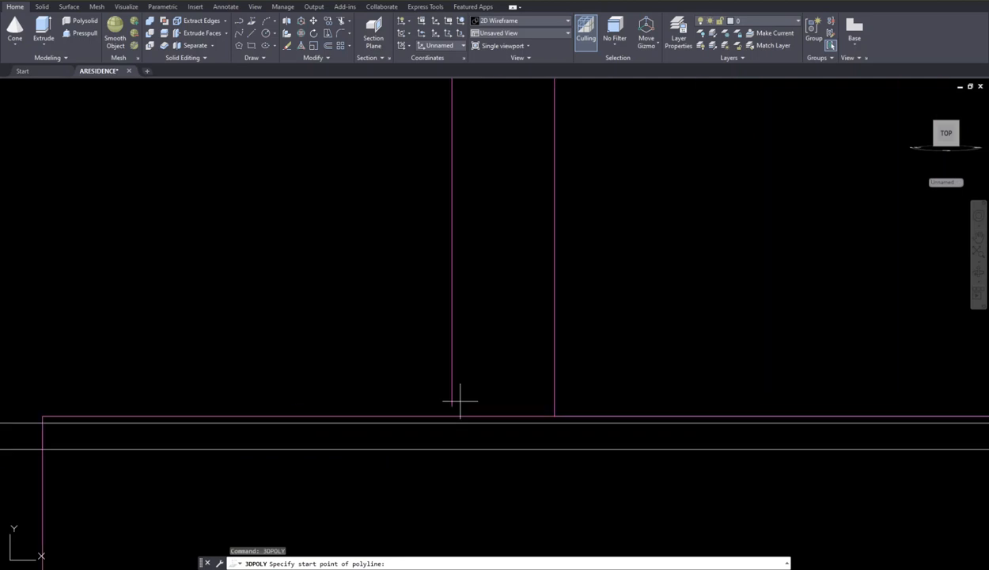
click(452, 406)
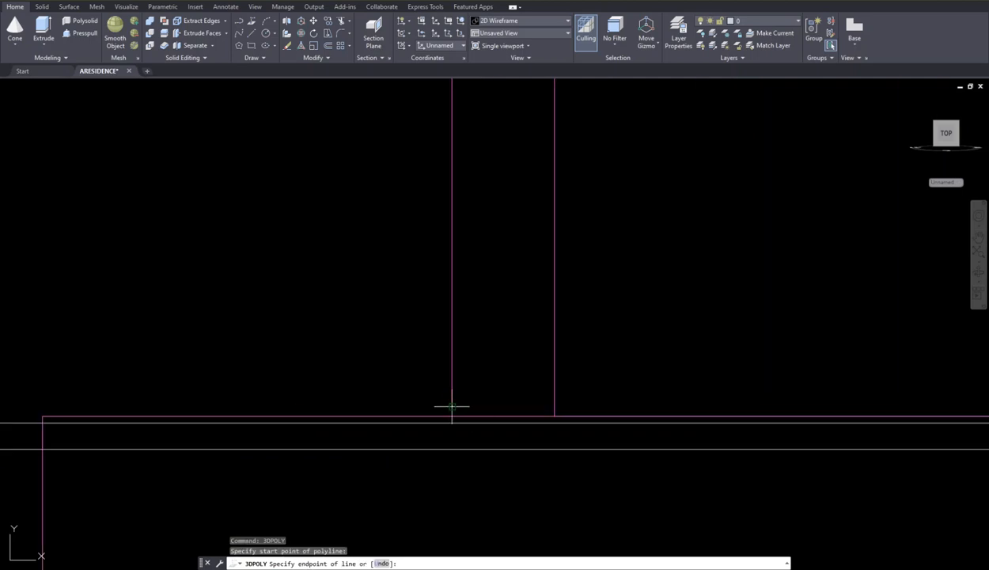
click(451, 410)
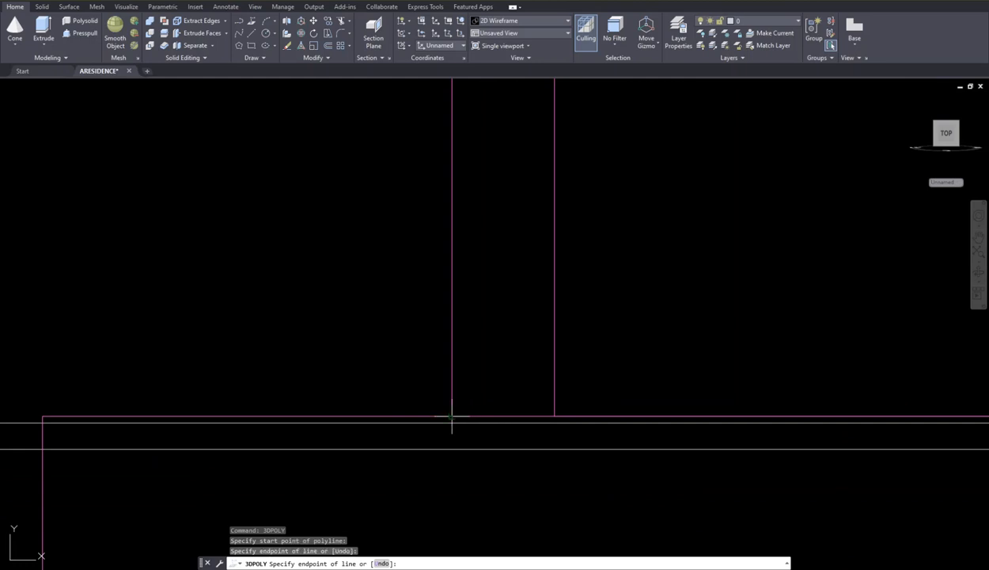
scroll(463, 404, down, 3)
key(Escape)
key(Escape)
Draw a 3D polyline from the door rectangle's lower-right corner to the lower end of the right-hand door frame line.
scroll(474, 403, down, 1)
scroll(596, 396, down, 1)
scroll(693, 397, up, 3)
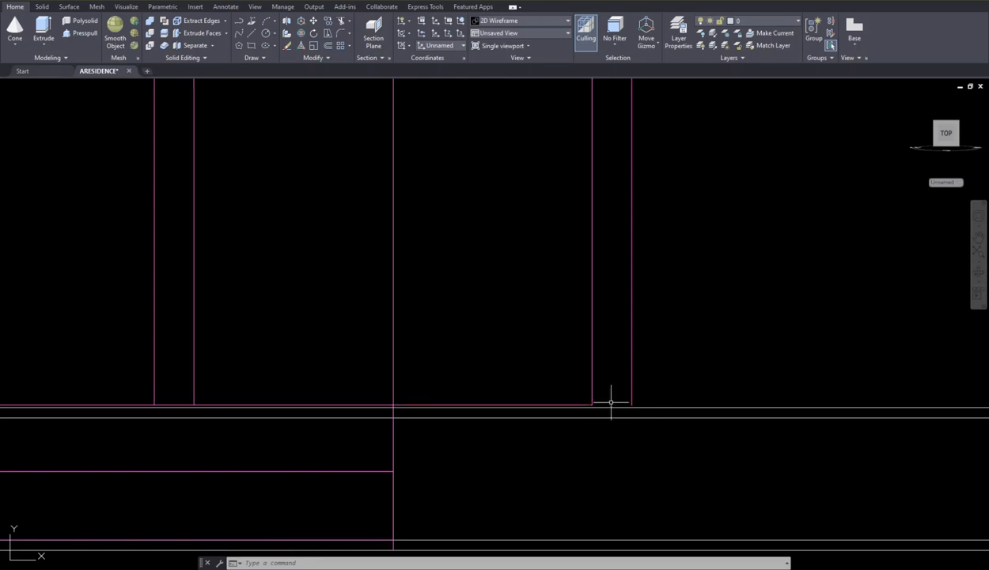
text(3)
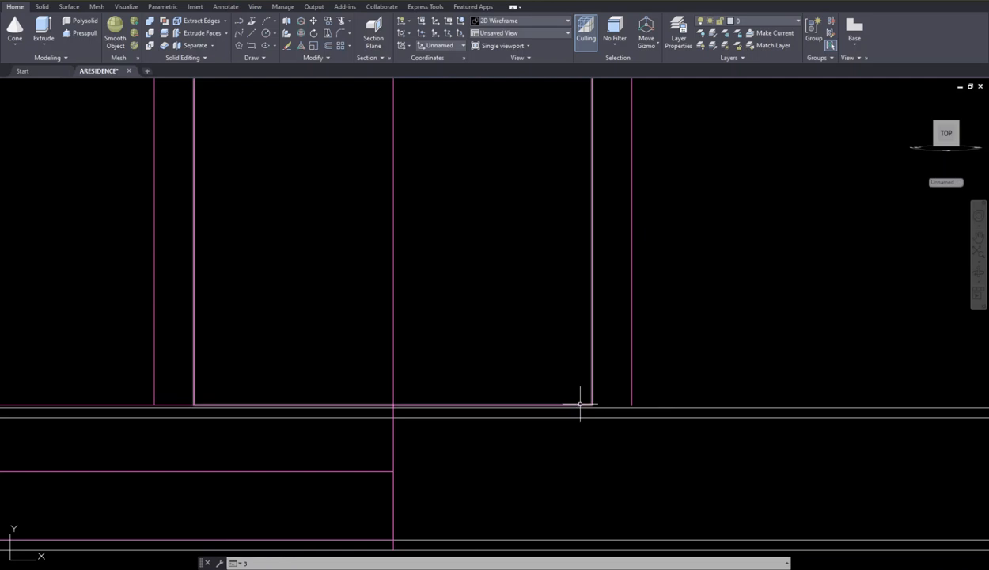
text(dpoly)
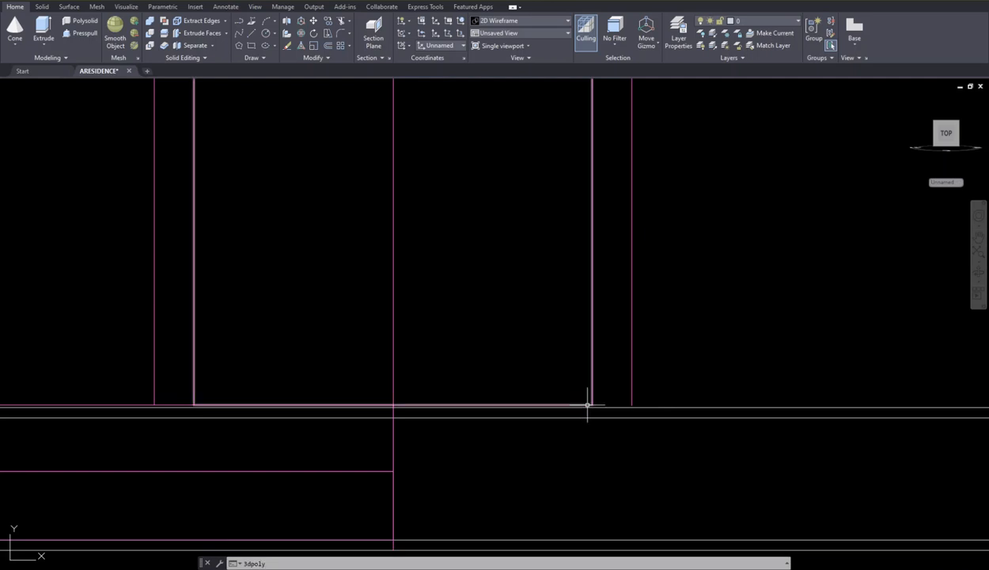
key(Return)
click(591, 404)
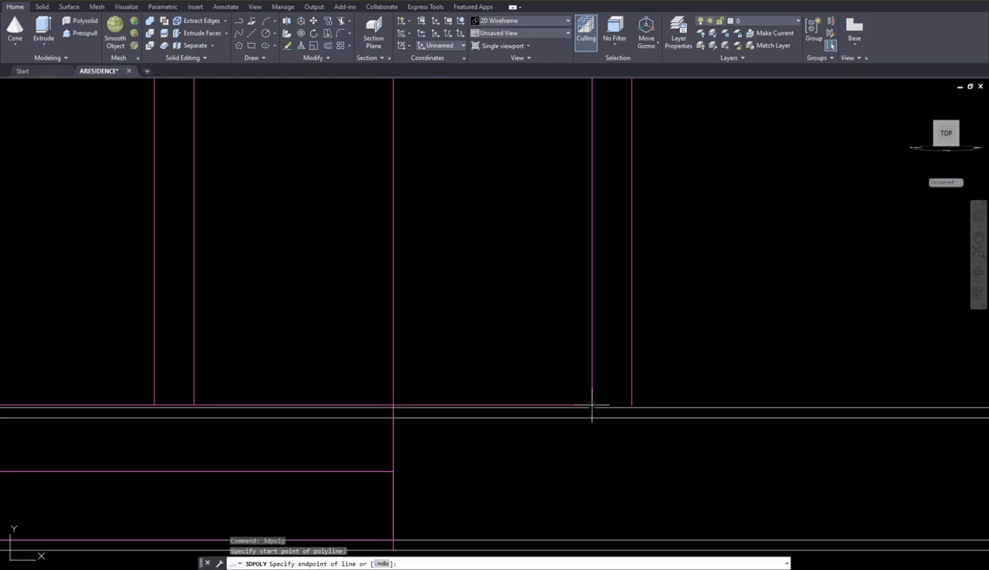
click(626, 404)
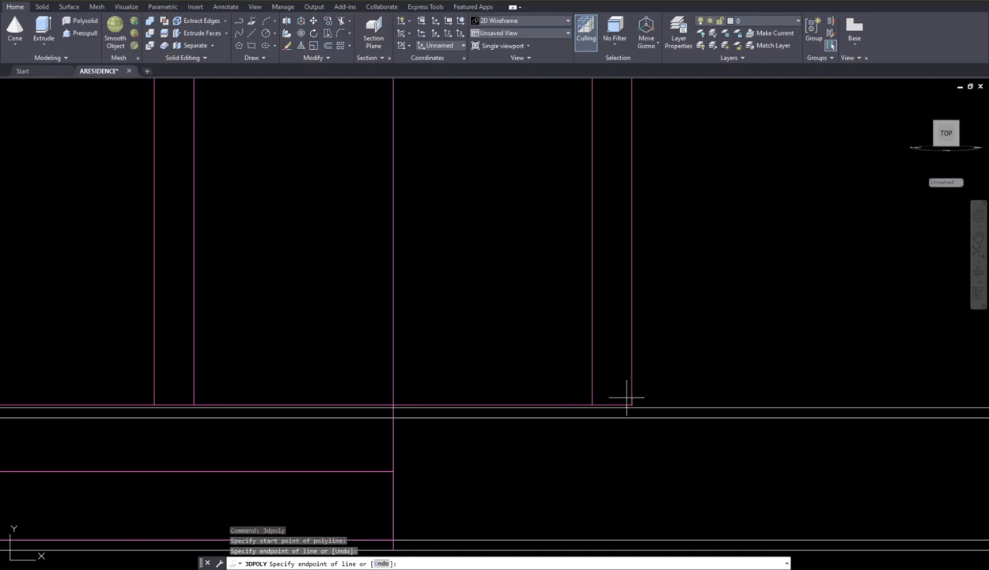
key(Return)
scroll(625, 397, down, 8)
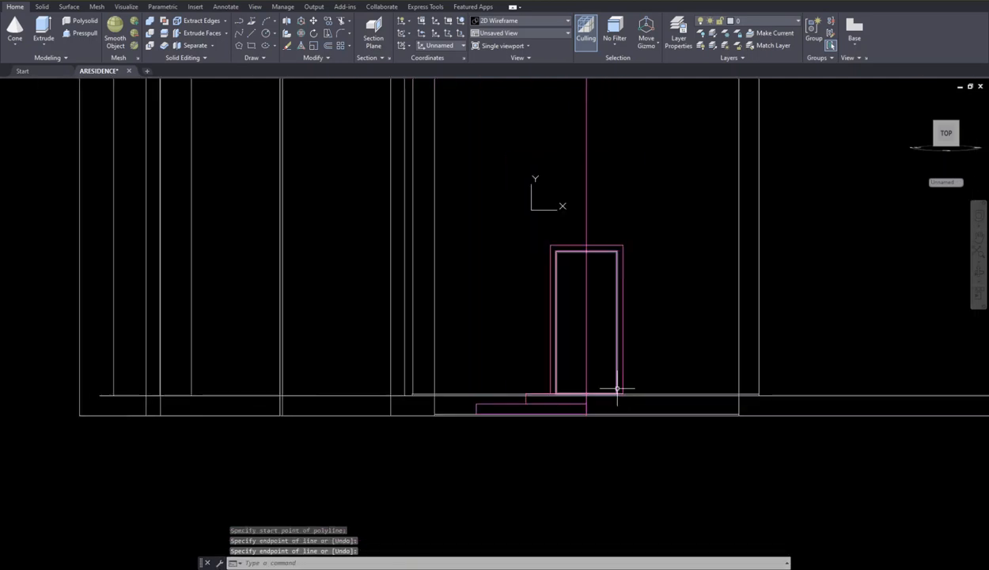
middle_drag(599, 393, 597, 409)
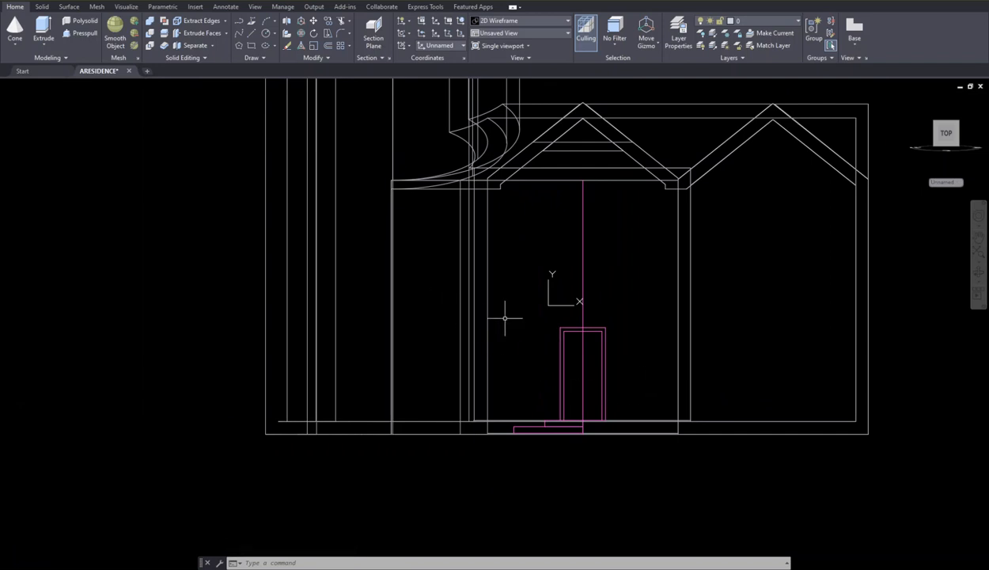
text(recta)
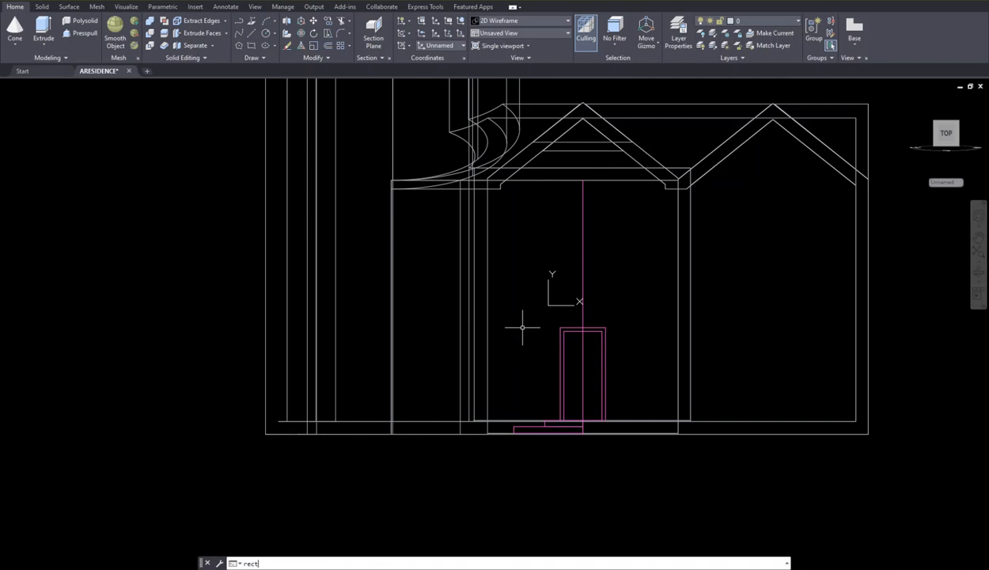
key(Return)
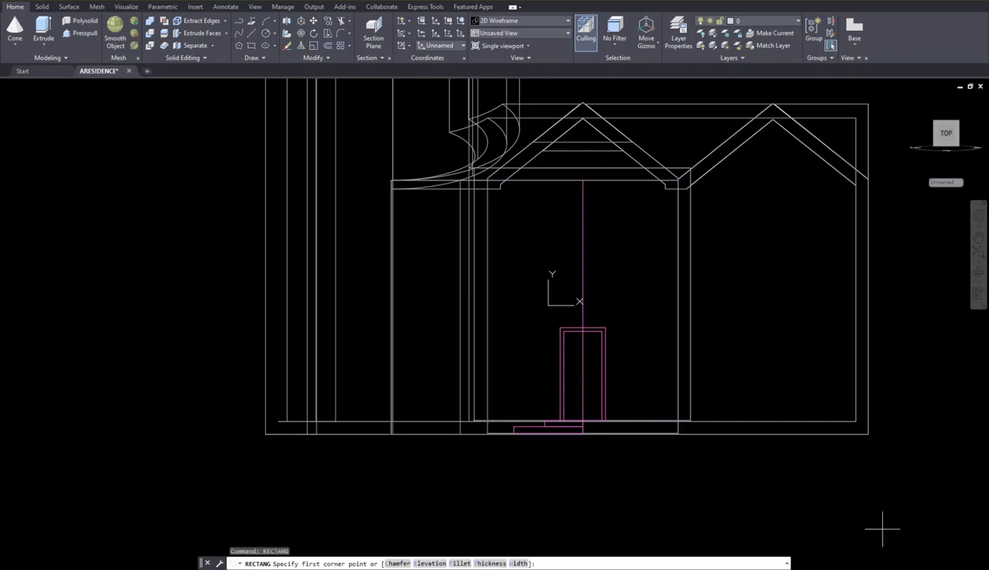
key(Escape)
key(Escape)
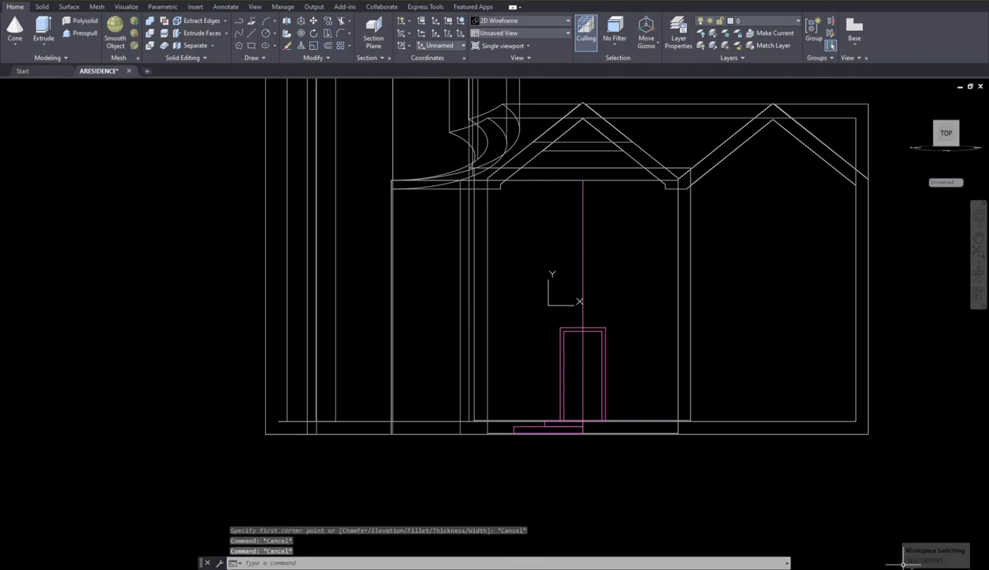
Switch to the Drafting & Annotation workspace and draw a window rectangle from the door frame's upper-right corner, 0.3 to the right and 0.5 down.
click(904, 567)
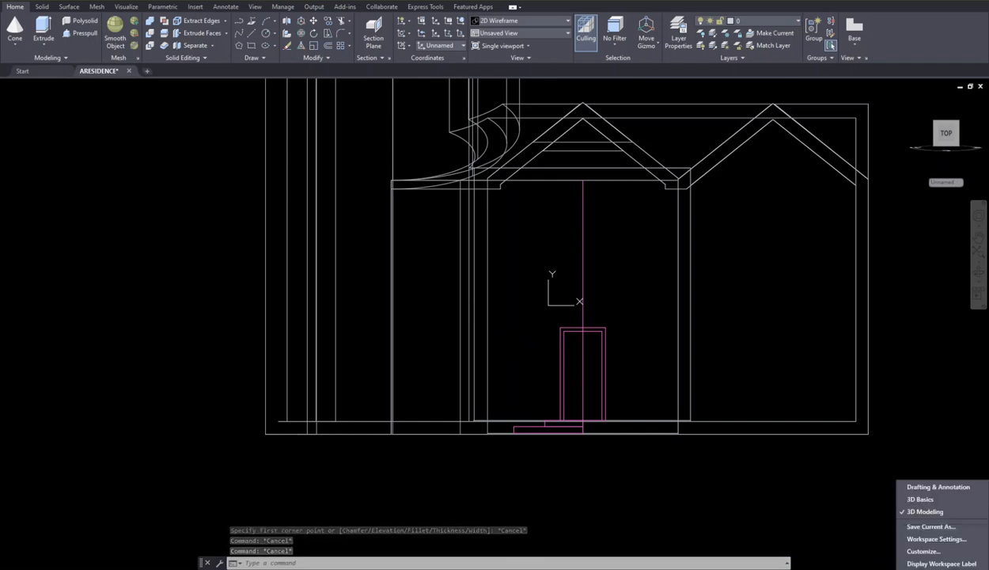
click(910, 499)
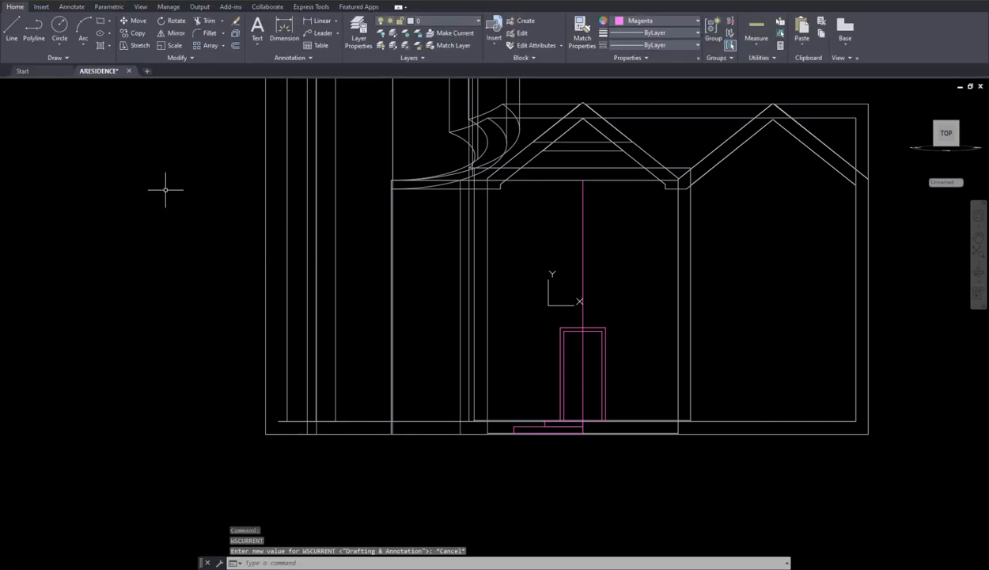
click(101, 22)
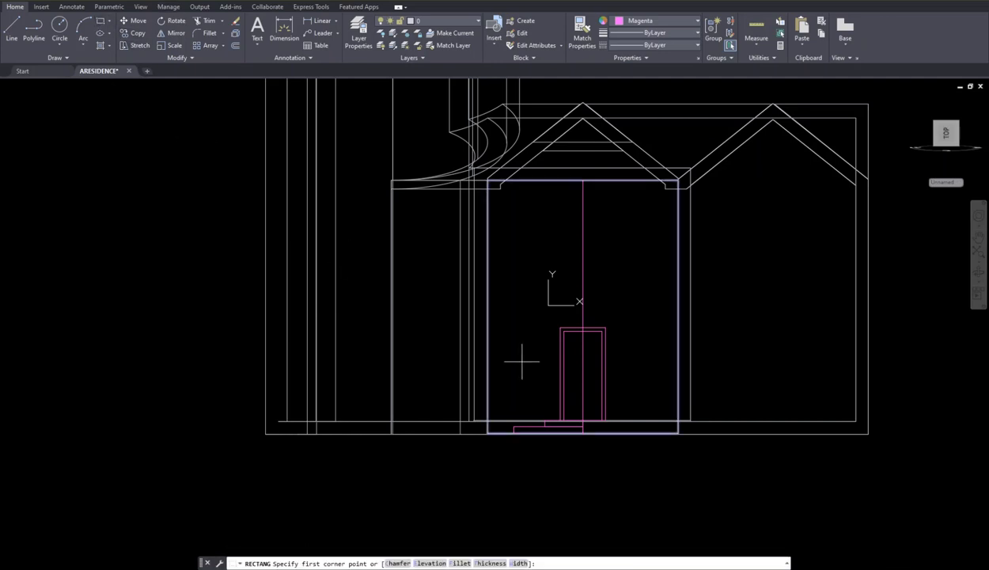
scroll(622, 335, up, 4)
middle_drag(613, 332, 607, 272)
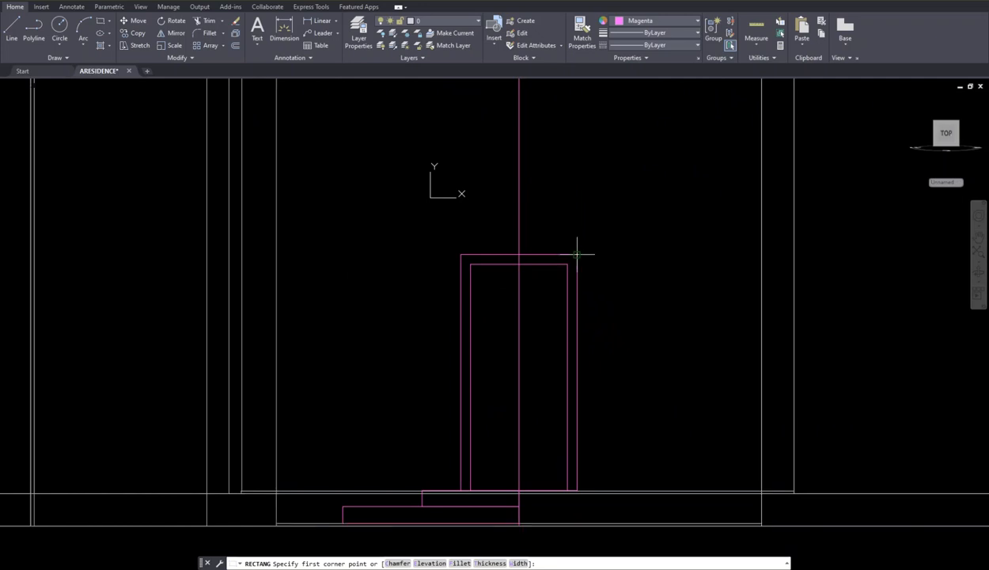
click(579, 261)
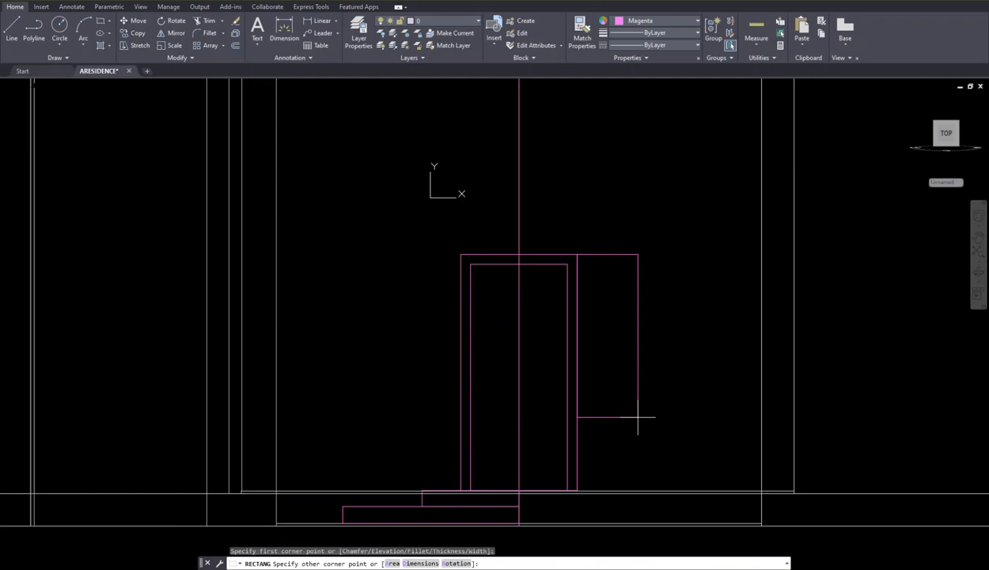
key(F8)
text(@)
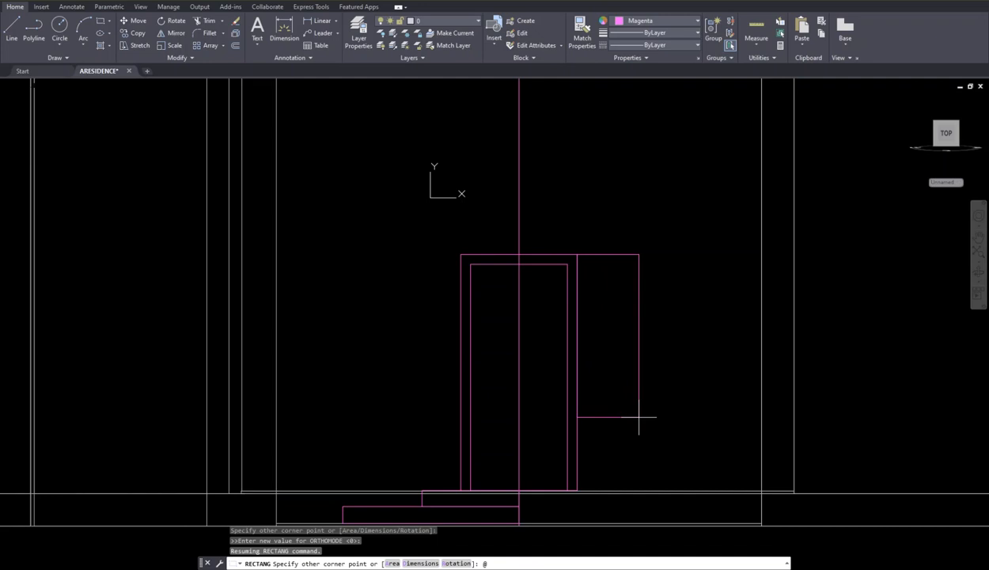
text(.3,-.5)
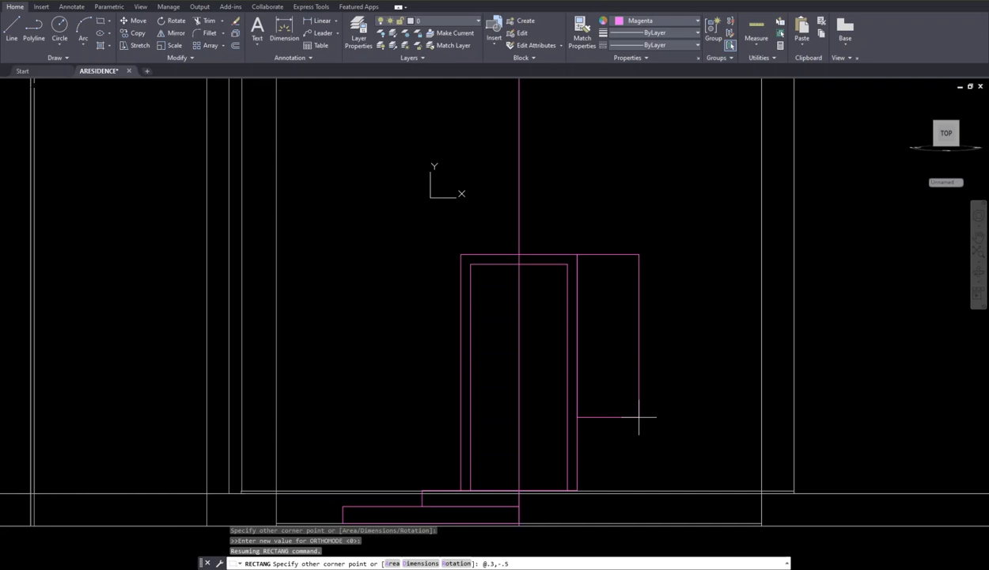
key(Return)
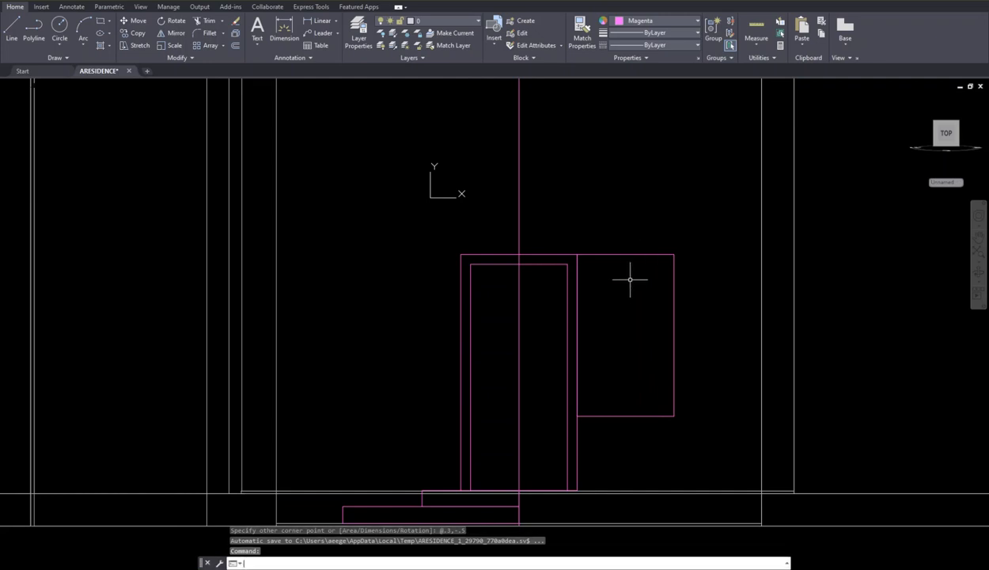
Copy the window rectangle from its upper-right corner to the door frame's upper-left corner.
text(co)
key(Return)
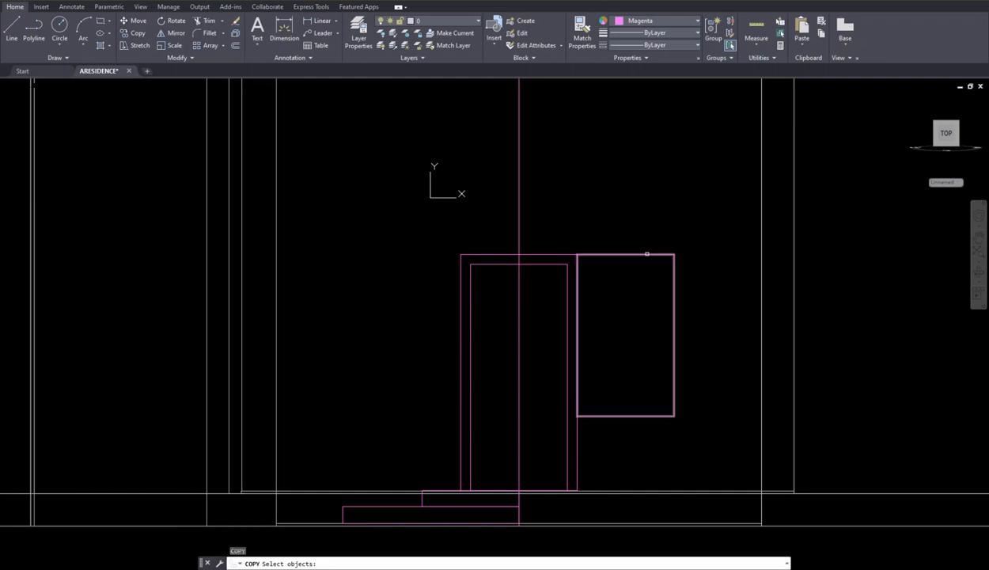
click(648, 254)
key(Return)
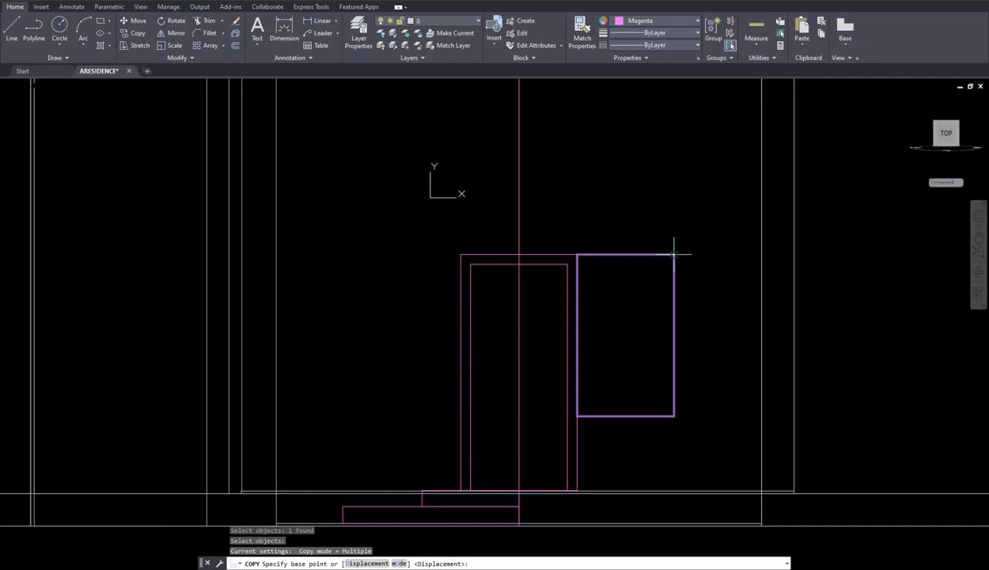
click(673, 254)
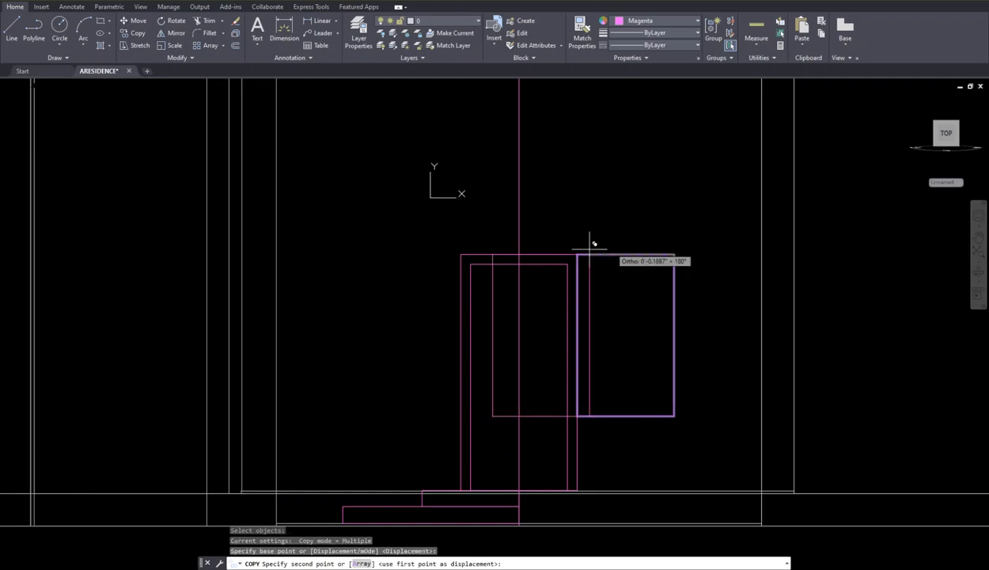
click(461, 253)
key(Escape)
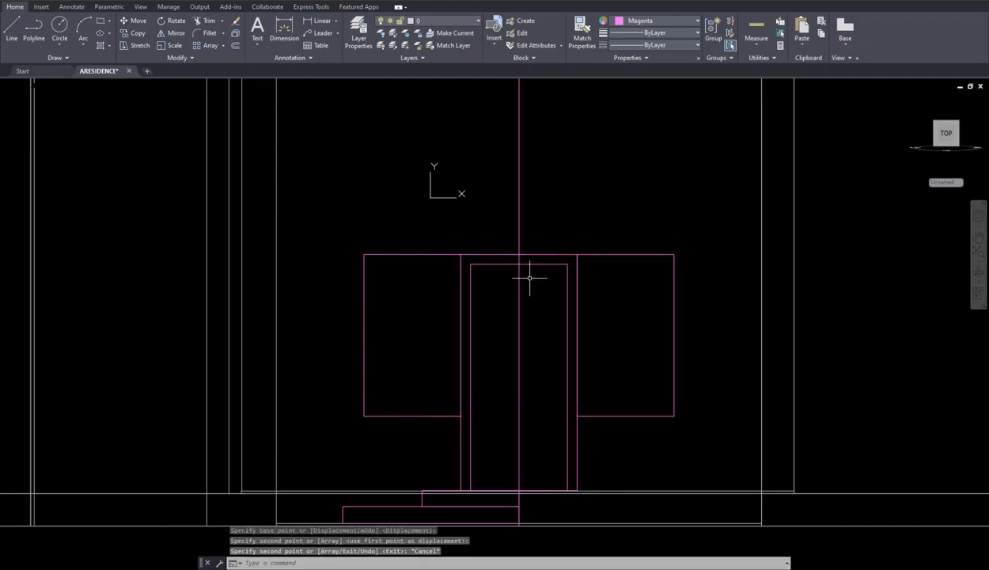
Offset both window rectangles inward by 0.03 to form their frames, and save the drawing.
scroll(529, 278, down, 4)
mouse_move(526, 324)
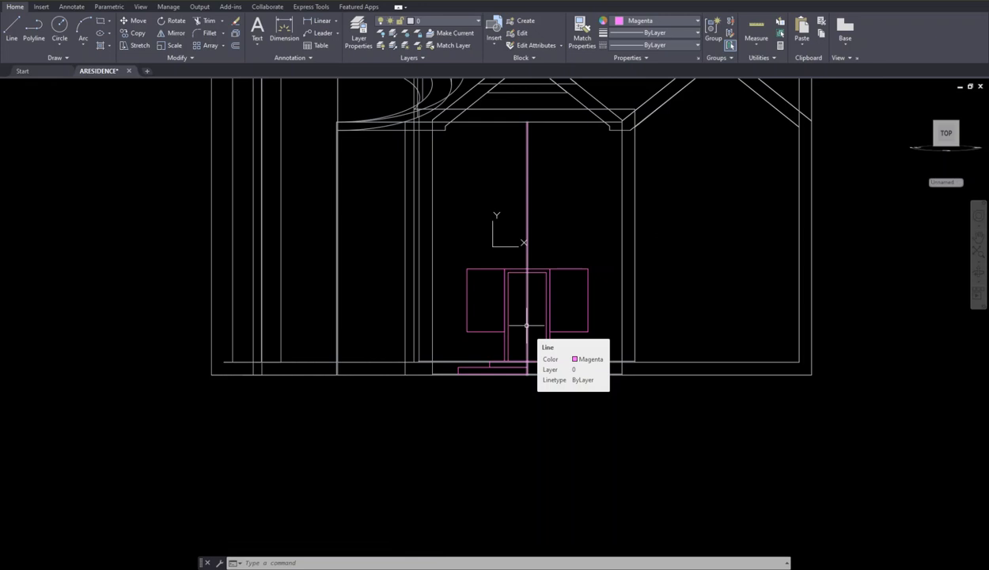
scroll(573, 289, up, 2)
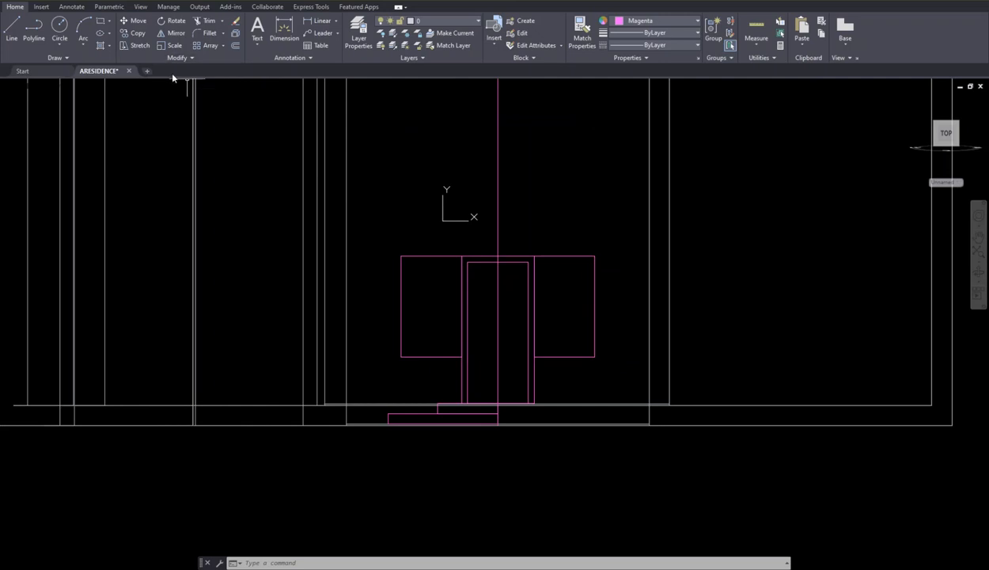
click(235, 45)
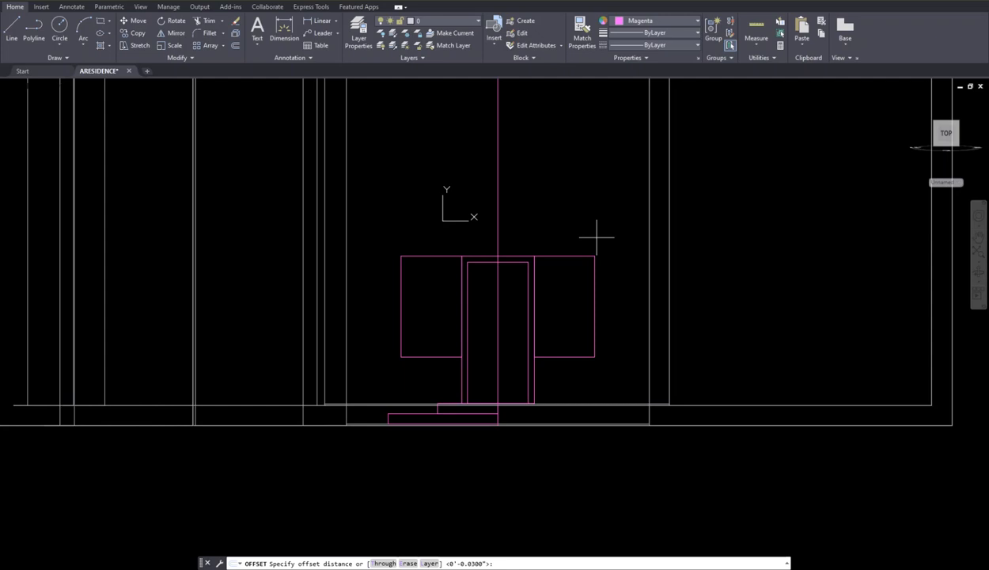
key(Return)
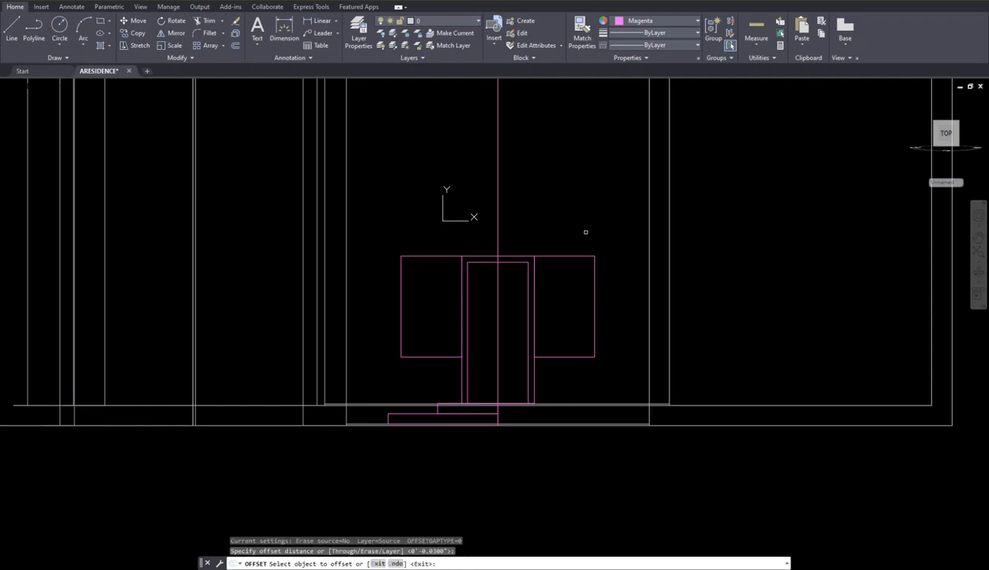
click(565, 255)
click(553, 266)
click(414, 254)
click(426, 287)
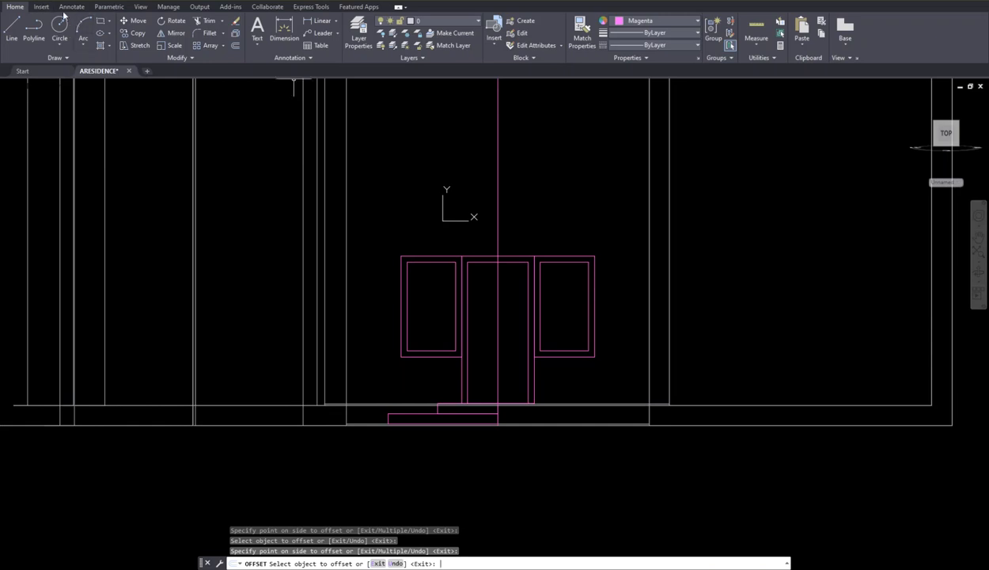
key(Escape)
key(ctrl+s)
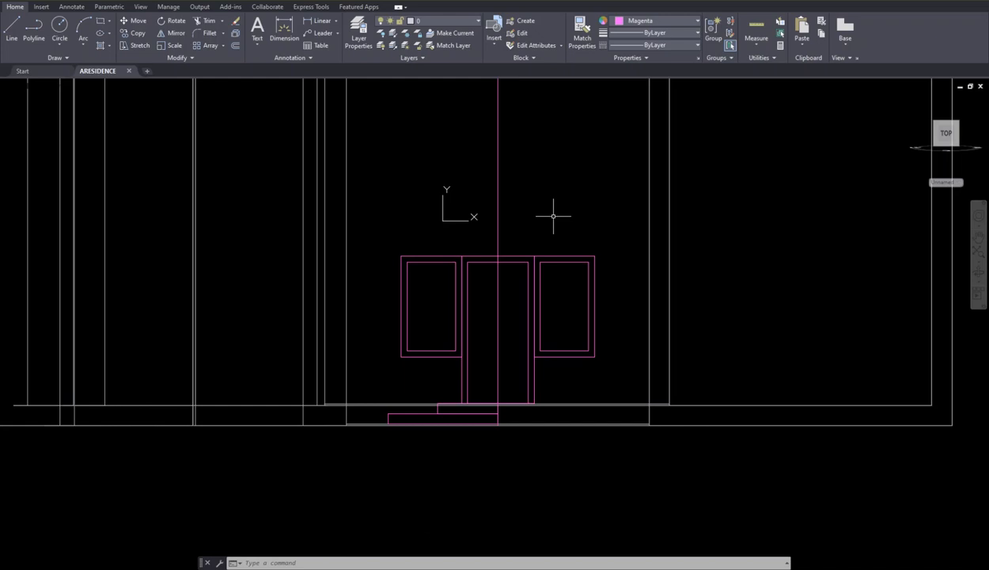
Save the current coordinate system as a named UCS called front.
text(UCS)
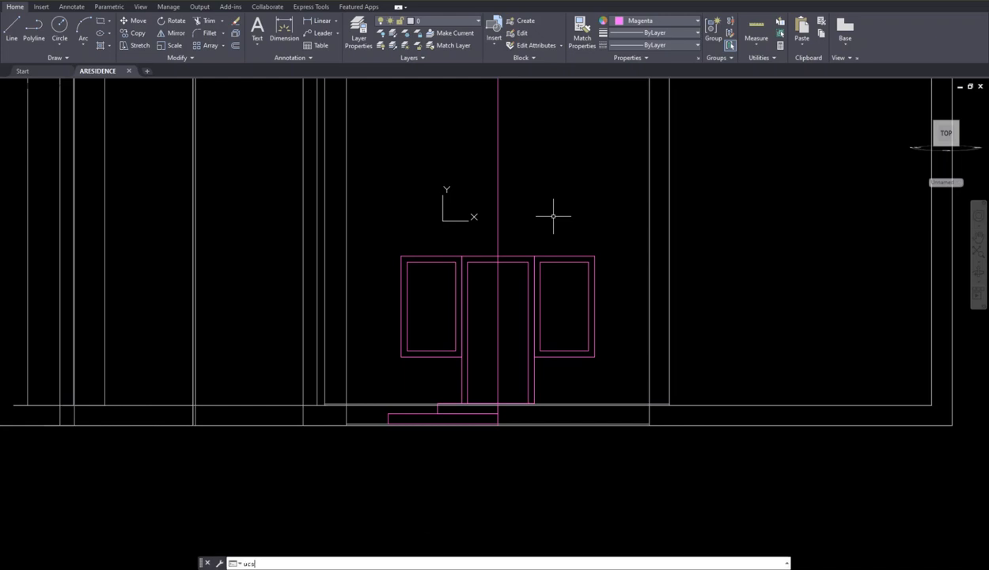
key(Return)
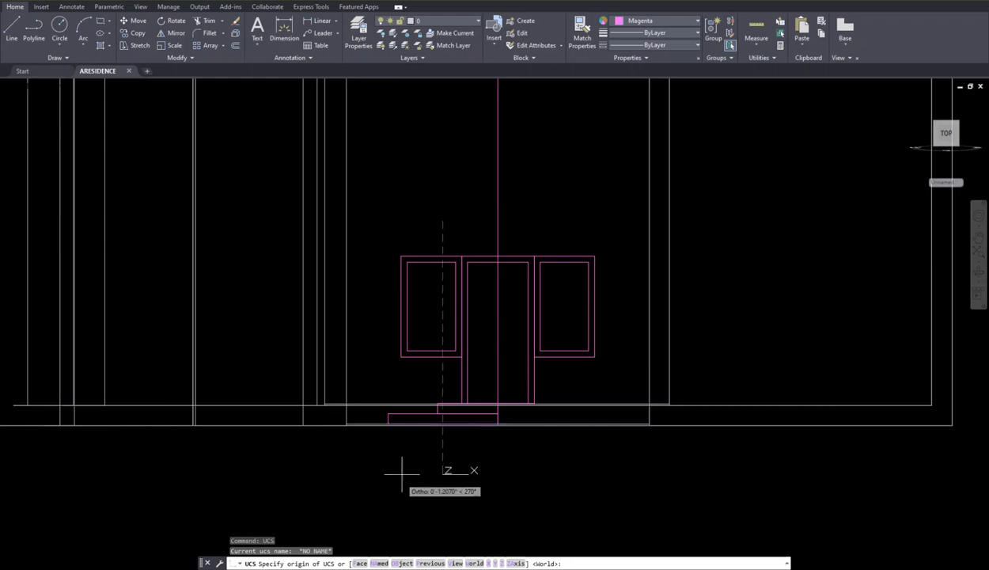
click(381, 563)
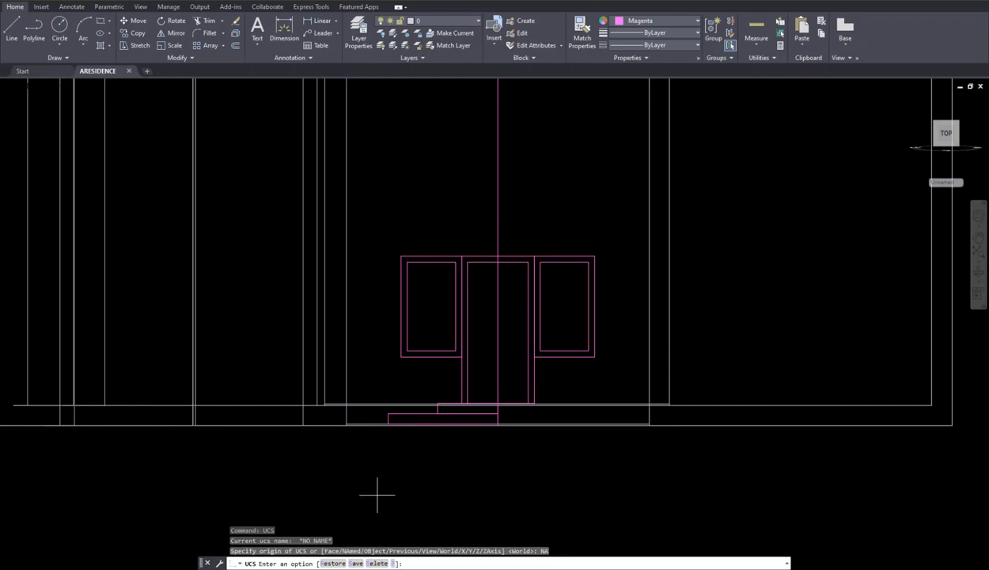
click(360, 564)
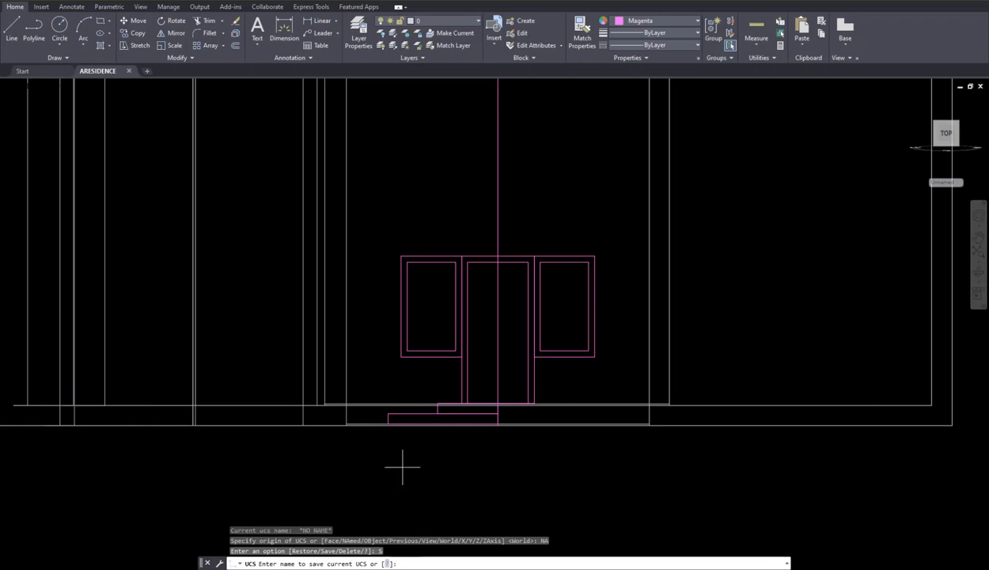
text(front)
key(Return)
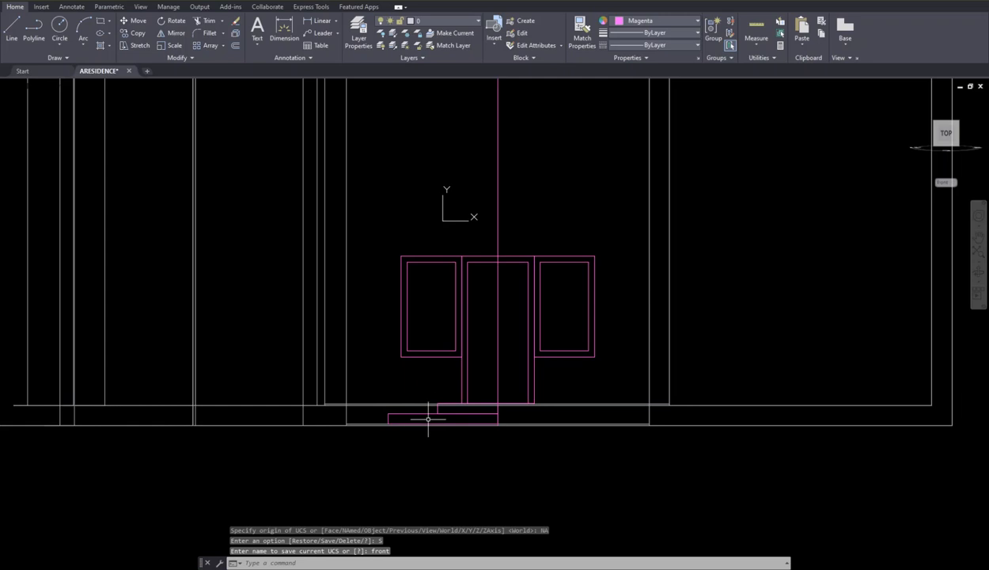
Erase the smaller upper step rectangle directly below the door.
scroll(435, 406, down, 2)
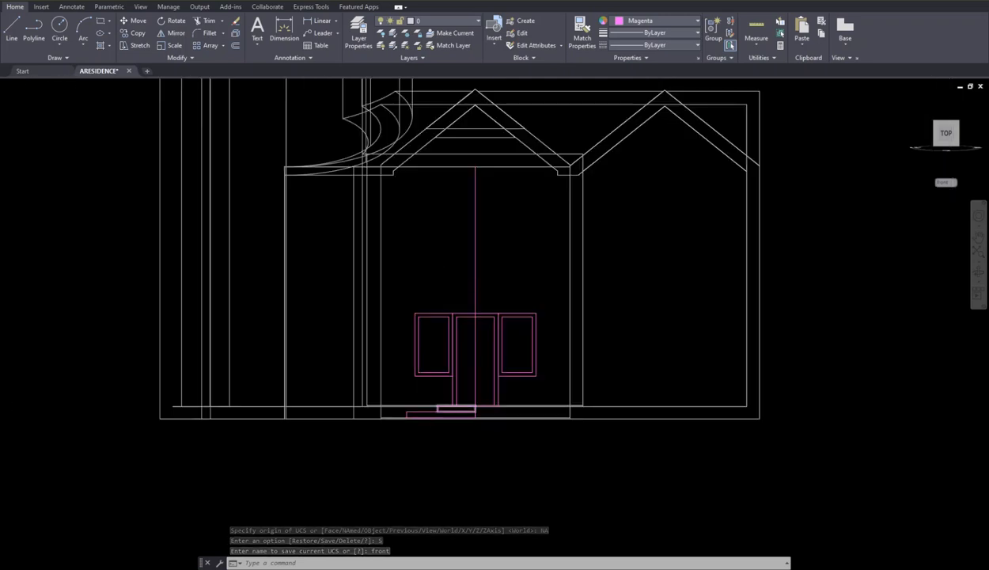
scroll(436, 406, up, 3)
click(431, 412)
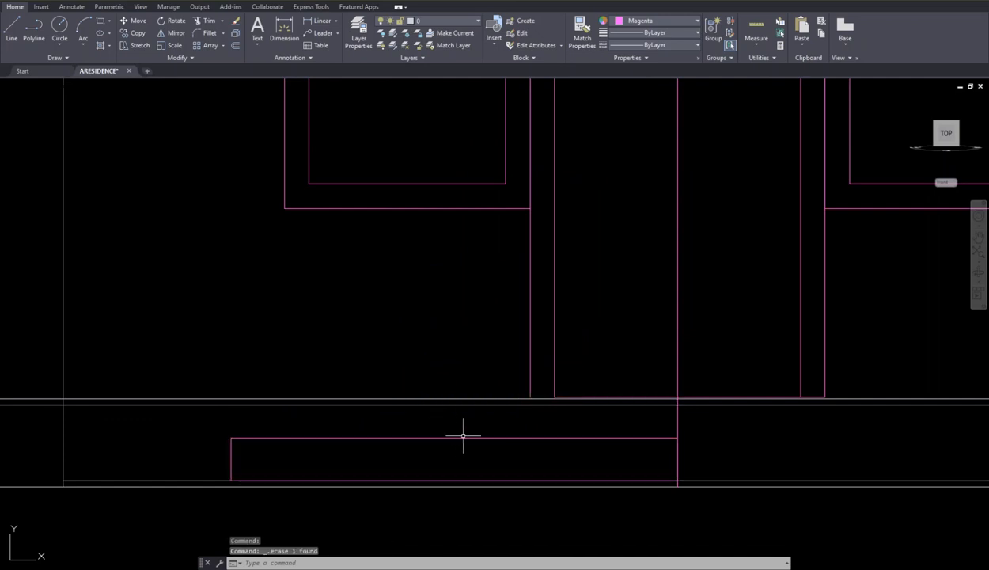
Stretch the right edge of the remaining step rectangle past the door until it roughly lines up with the right window's outer edge.
scroll(462, 431, down, 4)
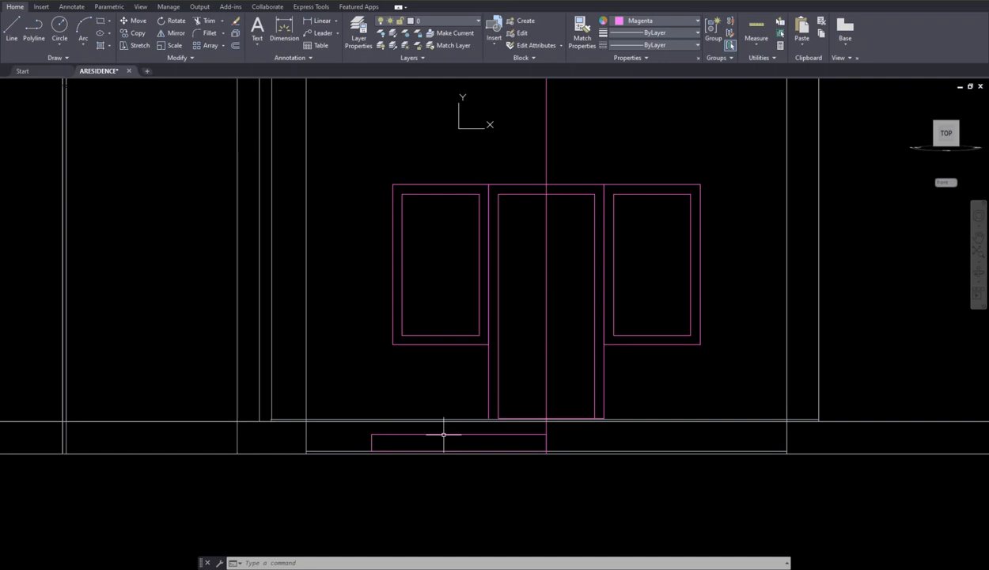
click(449, 433)
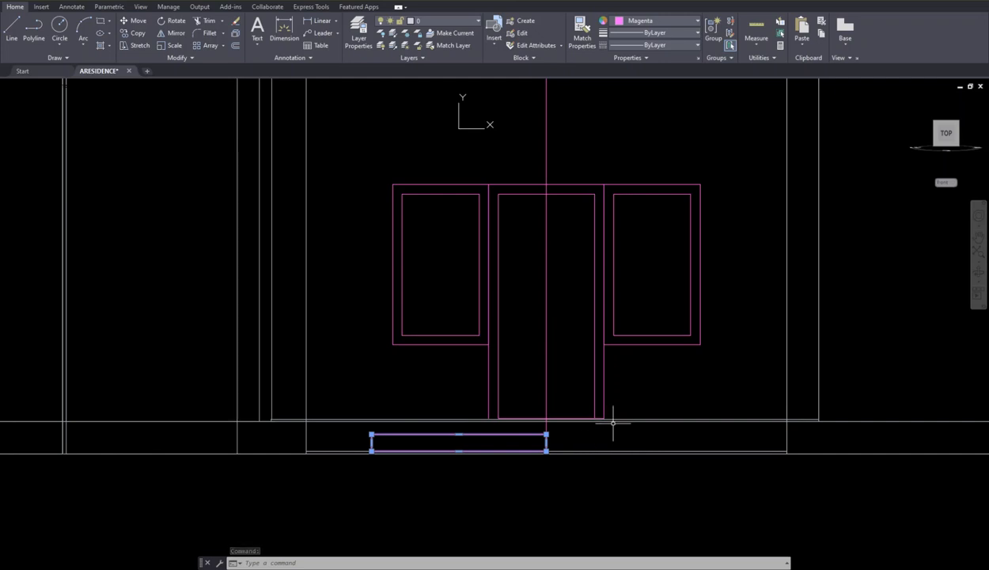
click(546, 434)
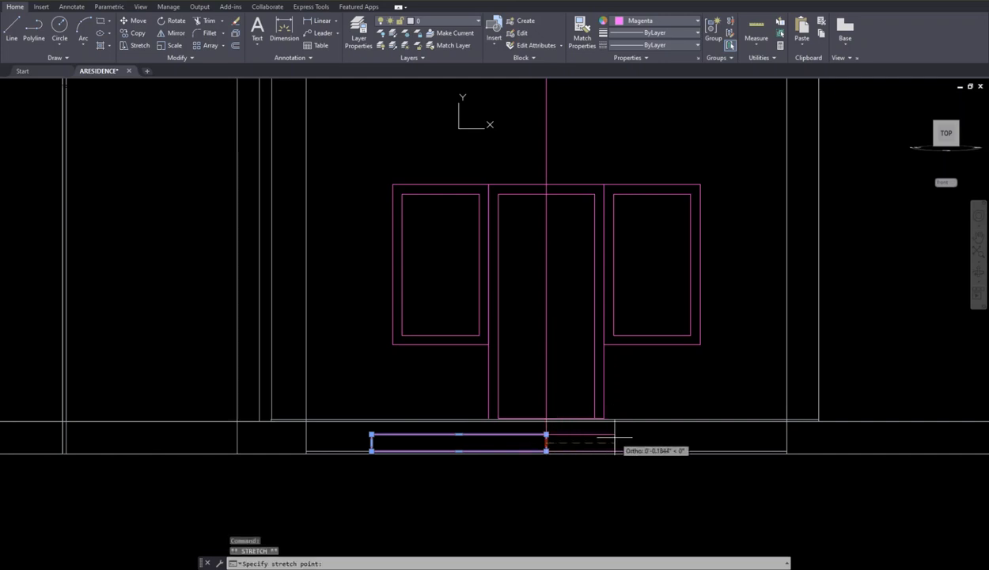
click(703, 440)
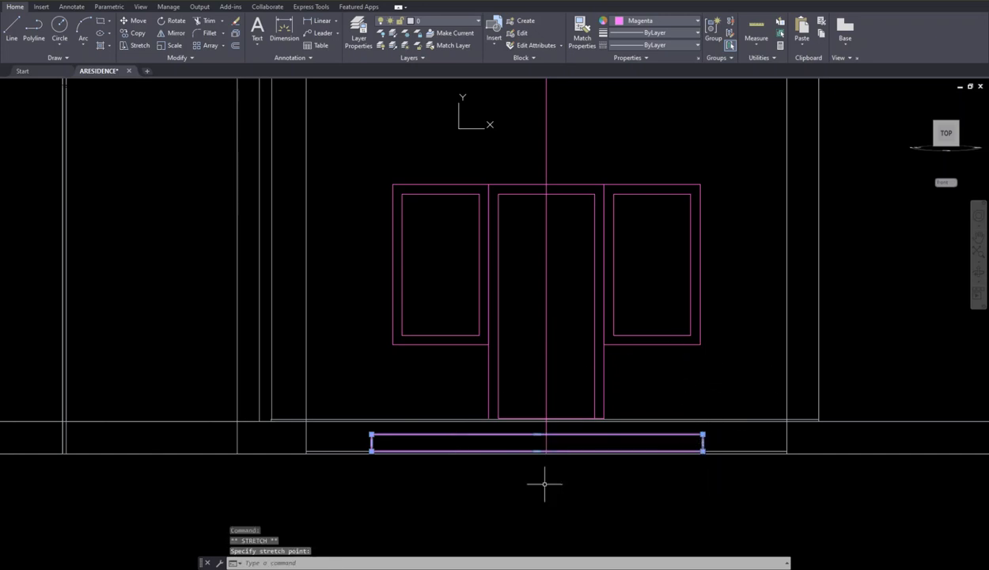
Stretch the step rectangle's left edge inward to roughly line up with the left window's outer edge, and deselect it.
click(368, 443)
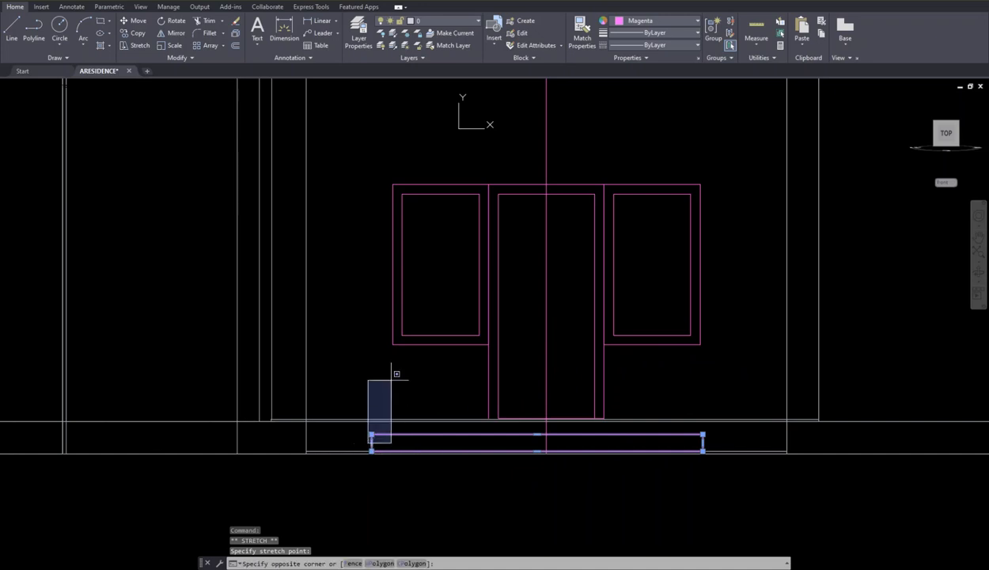
click(376, 445)
click(372, 442)
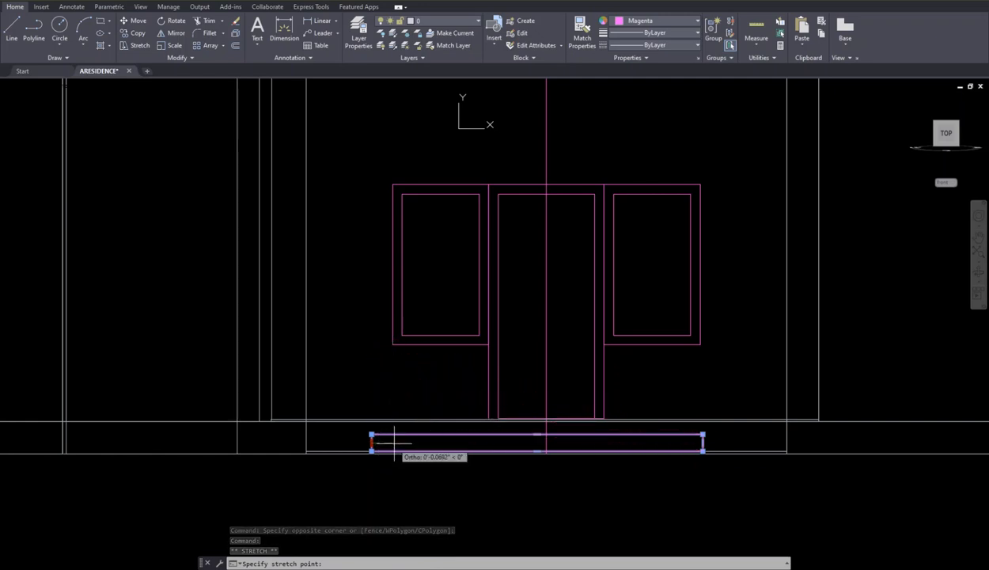
click(390, 442)
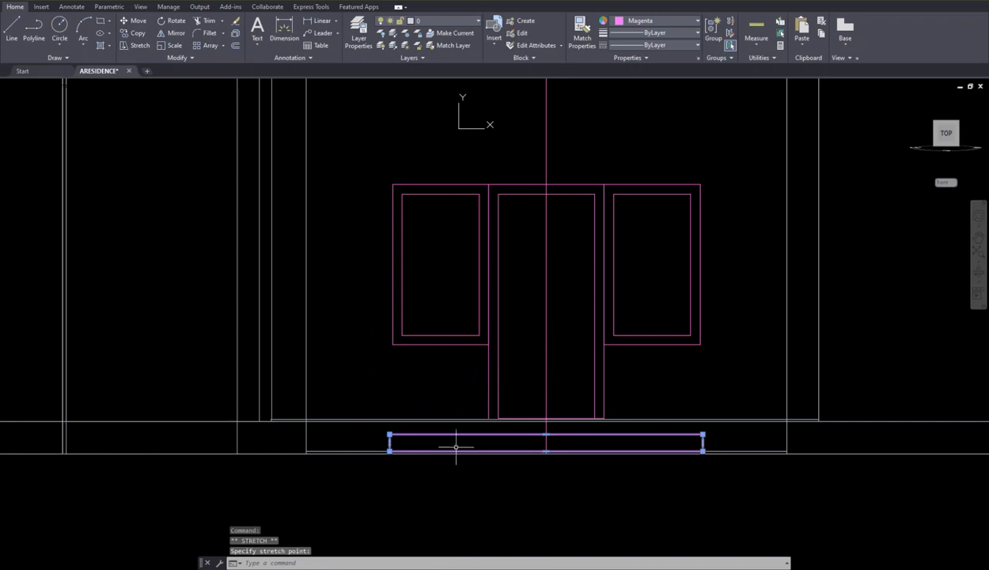
click(653, 394)
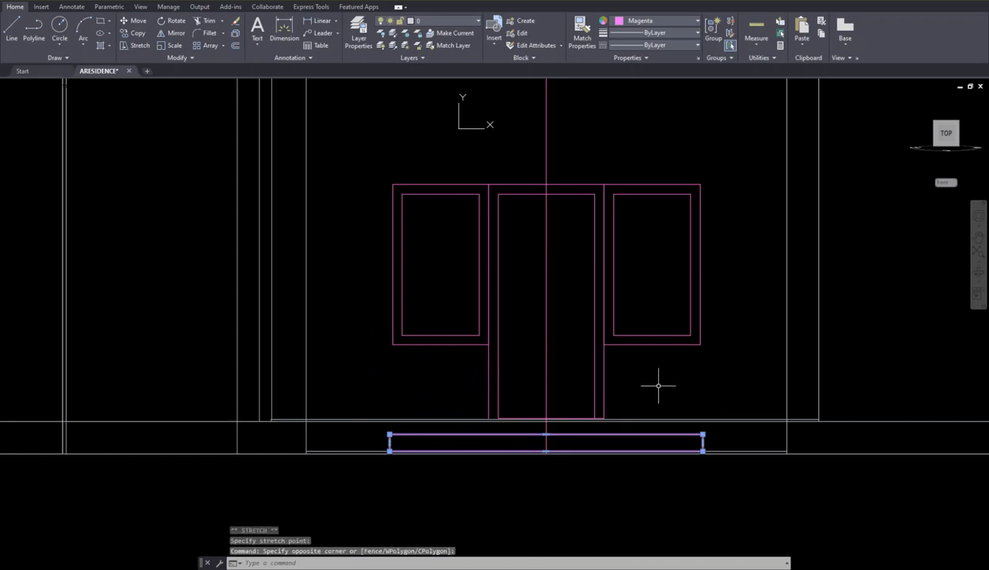
key(Escape)
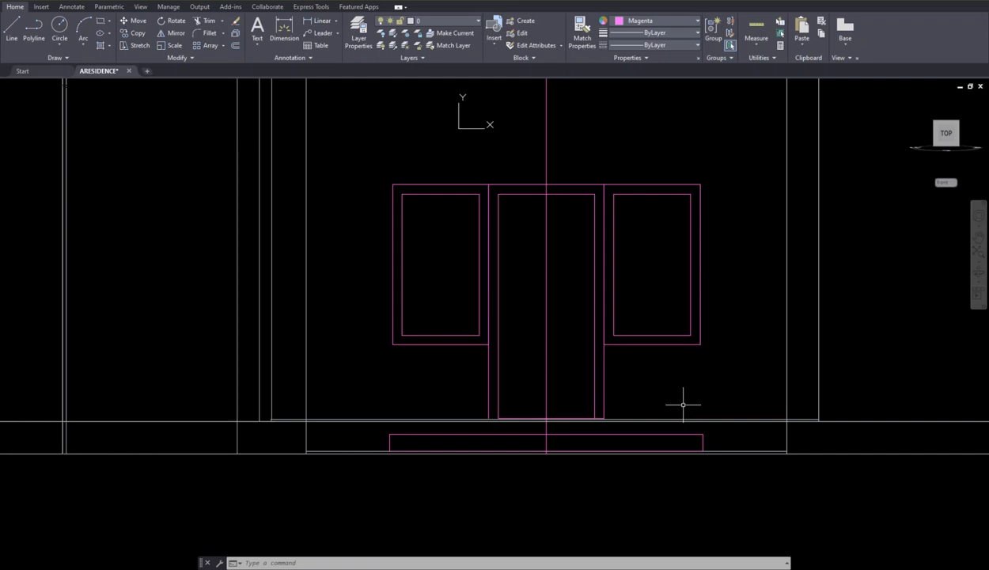
scroll(679, 379, down, 4)
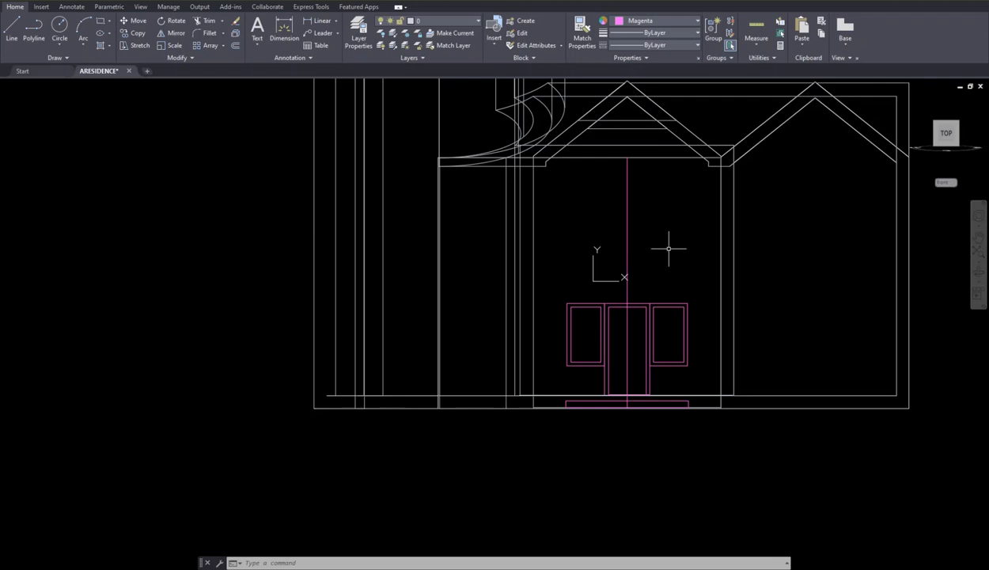
scroll(659, 276, up, 3)
scroll(658, 277, down, 3)
middle_drag(658, 277, 627, 324)
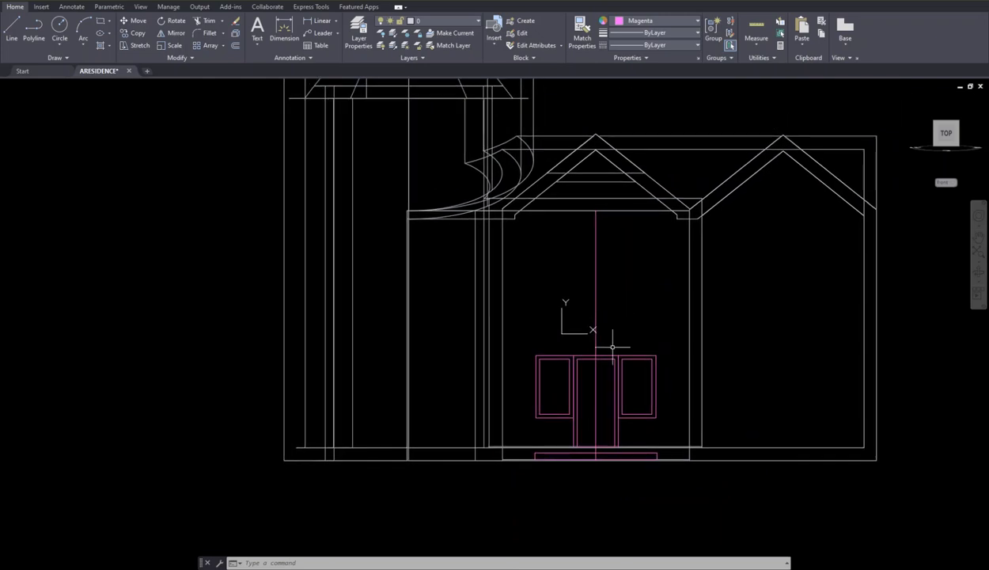
text(c)
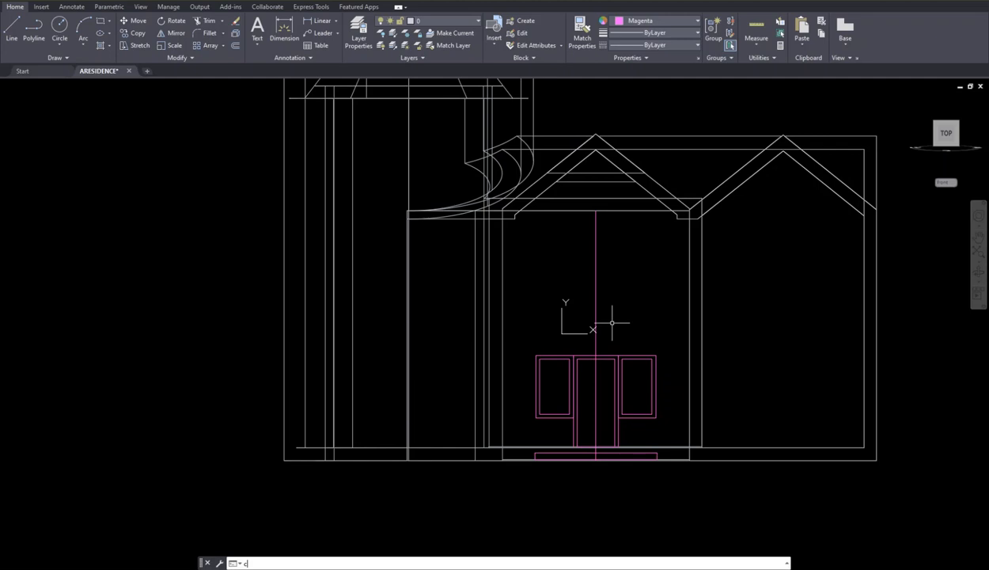
text(o)
key(Return)
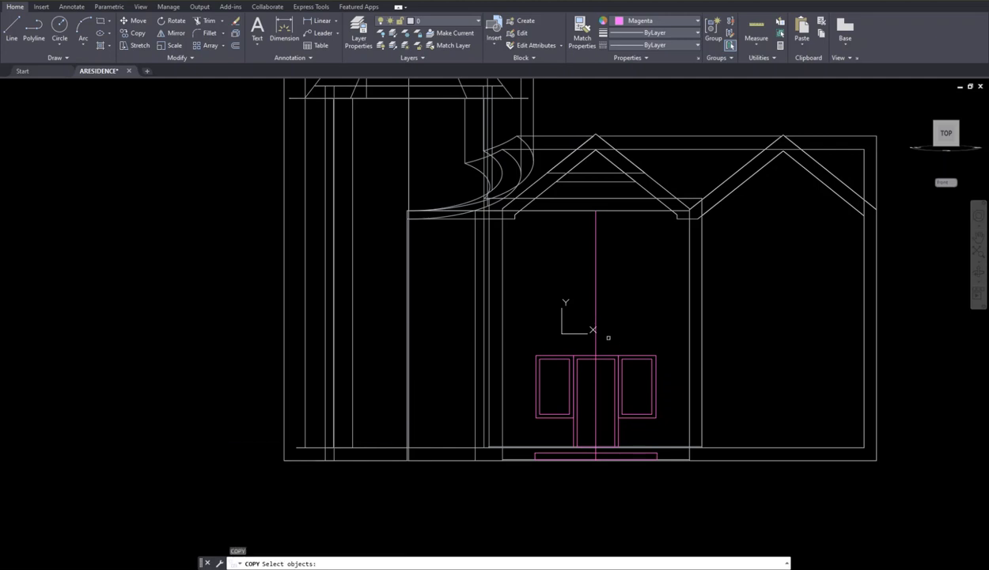
click(609, 338)
click(669, 423)
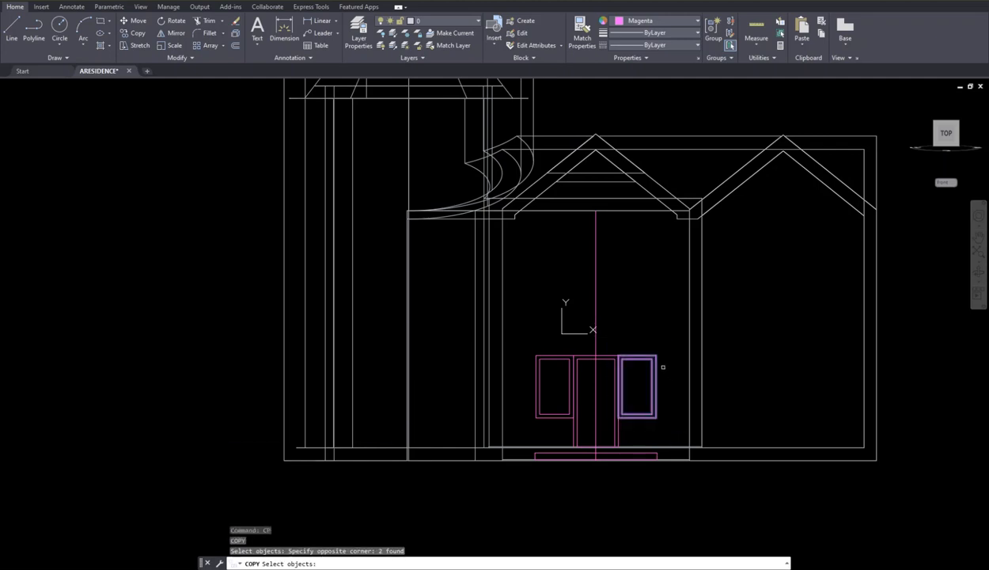
key(Return)
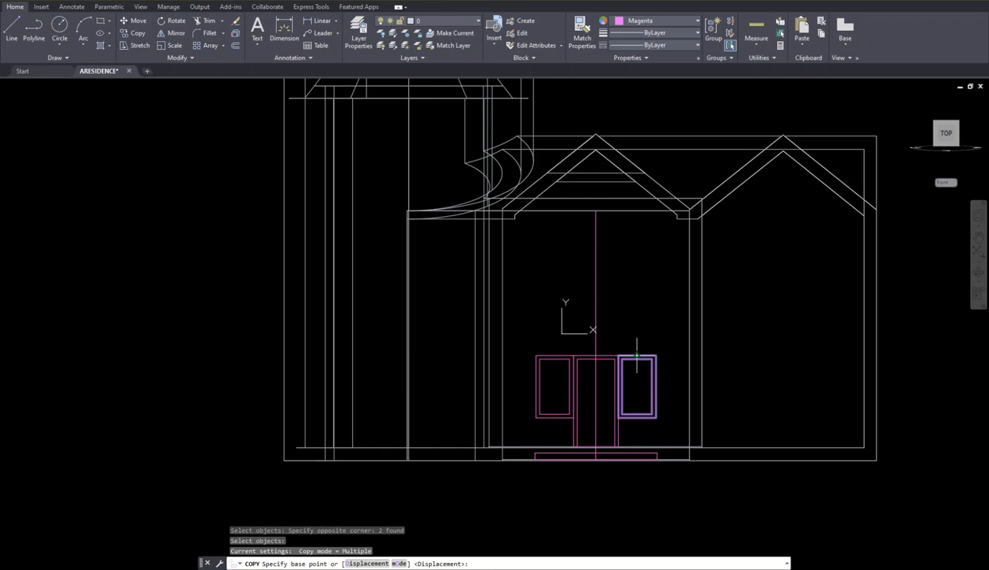
click(637, 355)
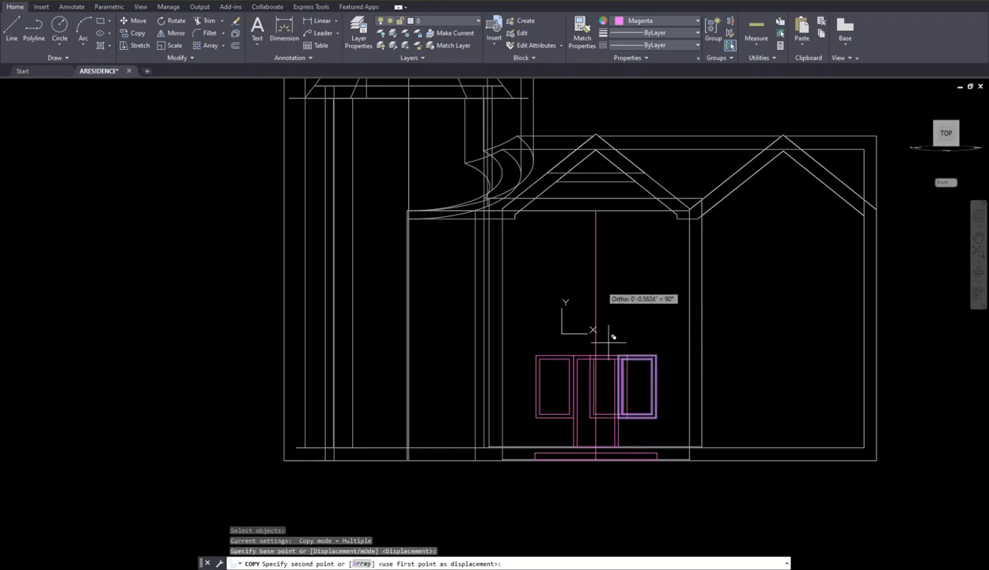
key(F8)
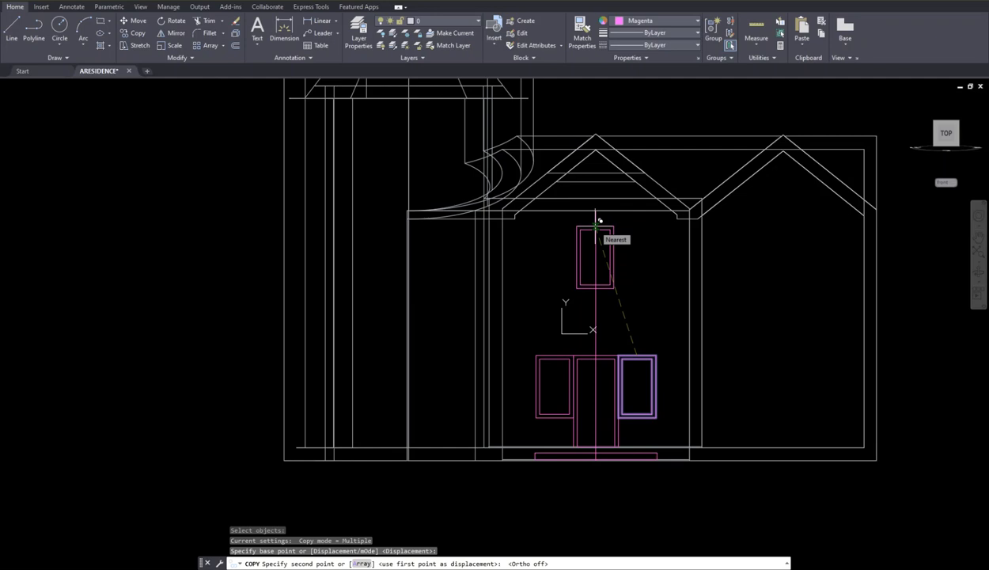
key(Escape)
key(Escape)
key(Escape)
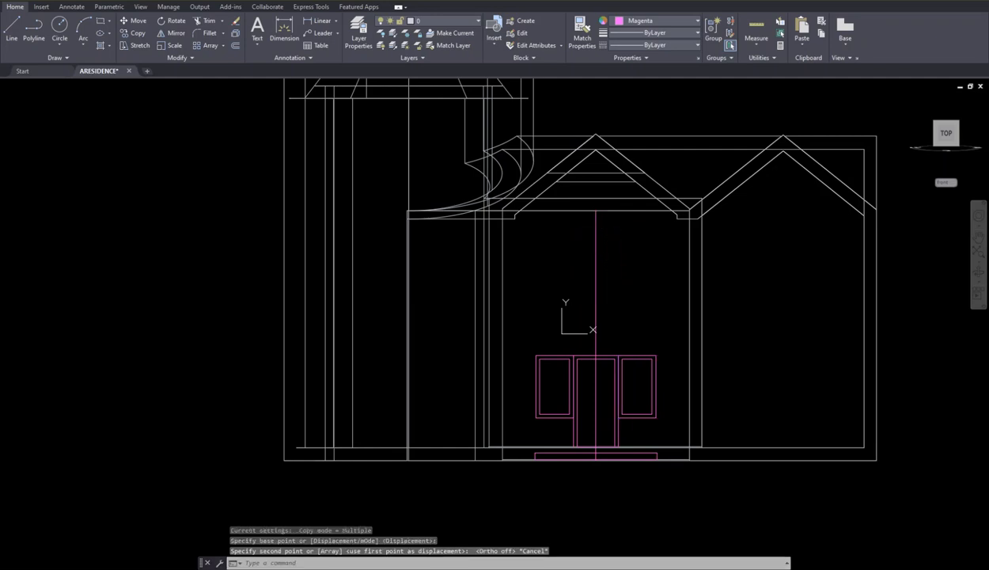
key(Escape)
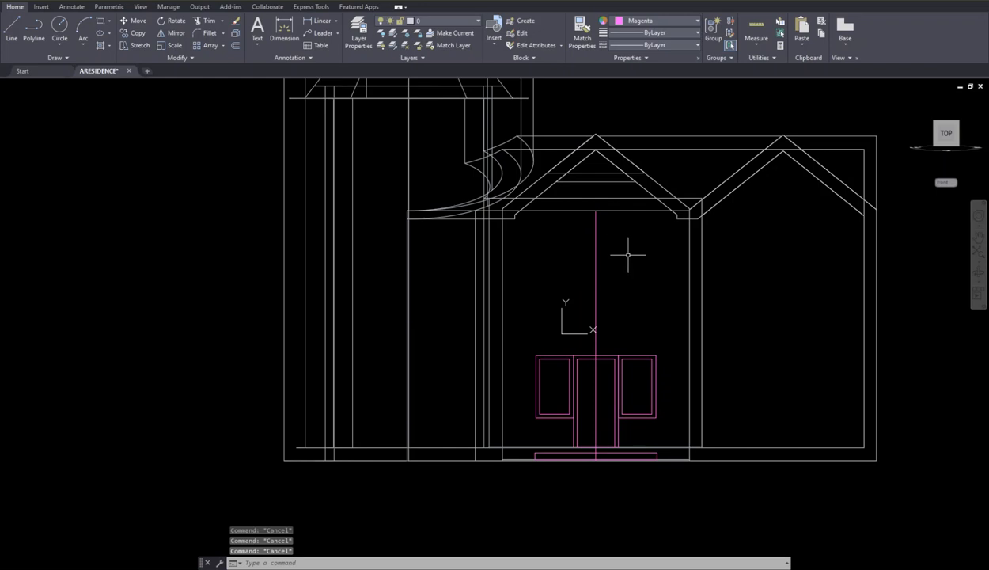
Draw a line from the right window's upper-right corner to the left window's upper-left corner.
text(l)
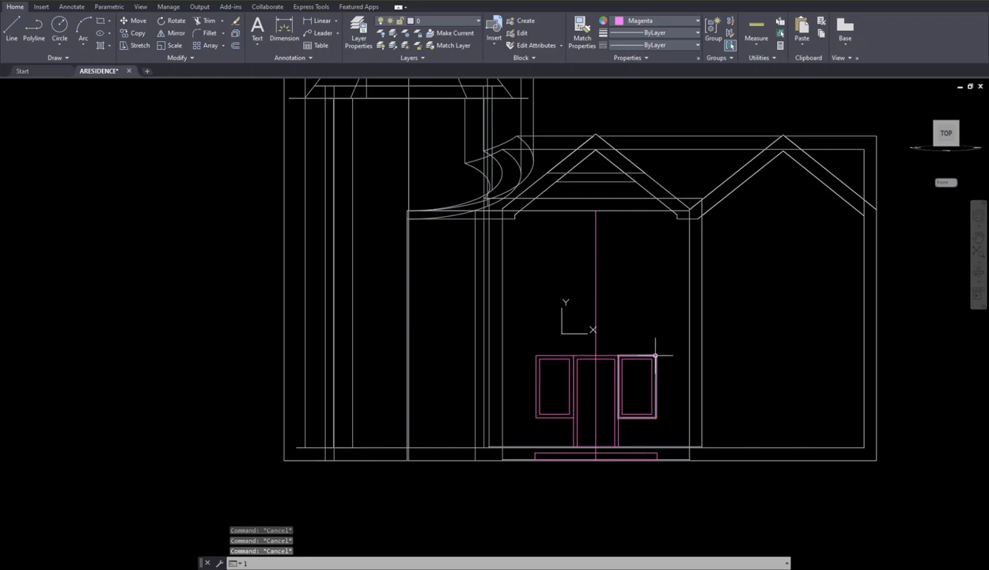
key(Return)
click(656, 356)
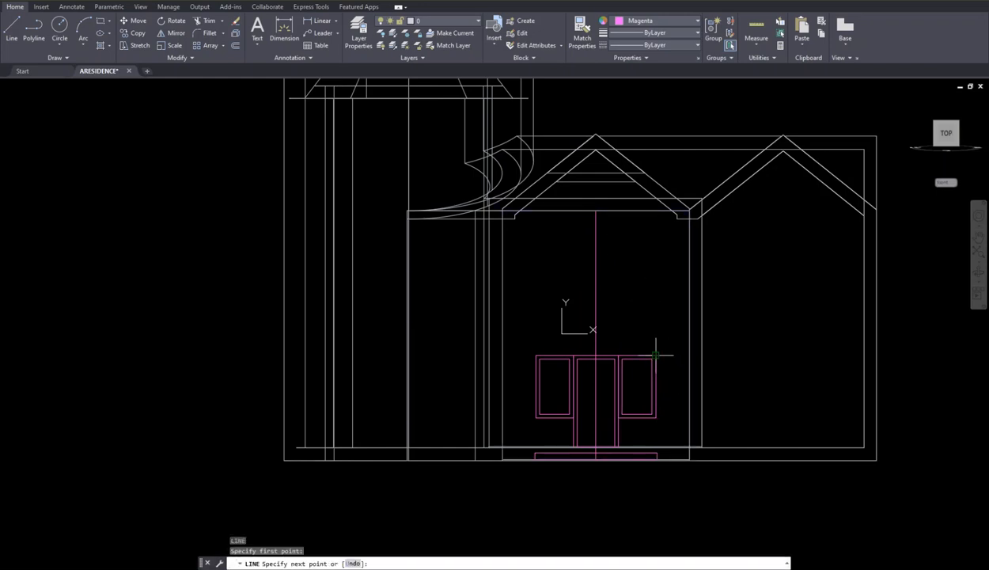
click(536, 356)
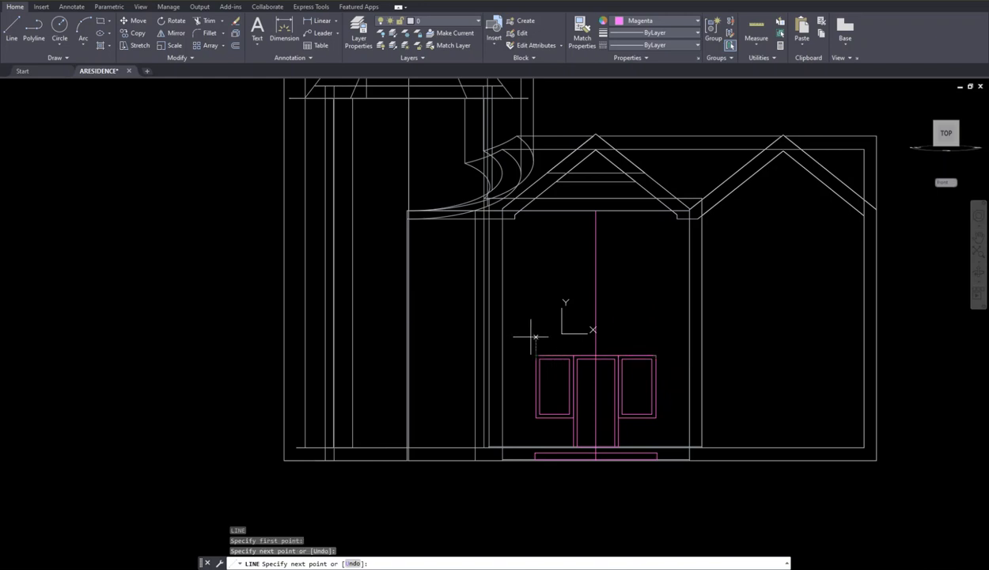
key(Escape)
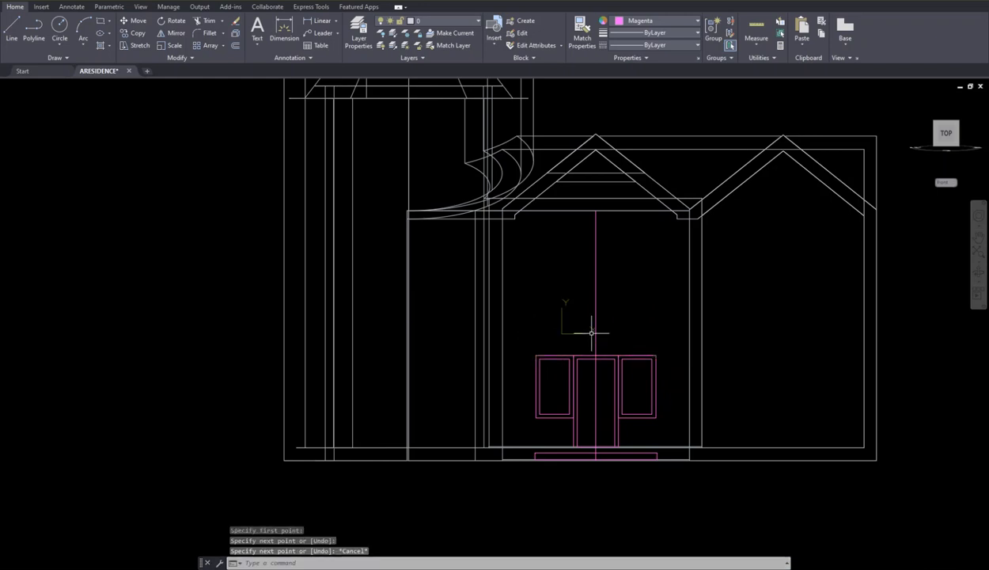
Offset the line along the top of the door and windows upward by 1.
text(offset)
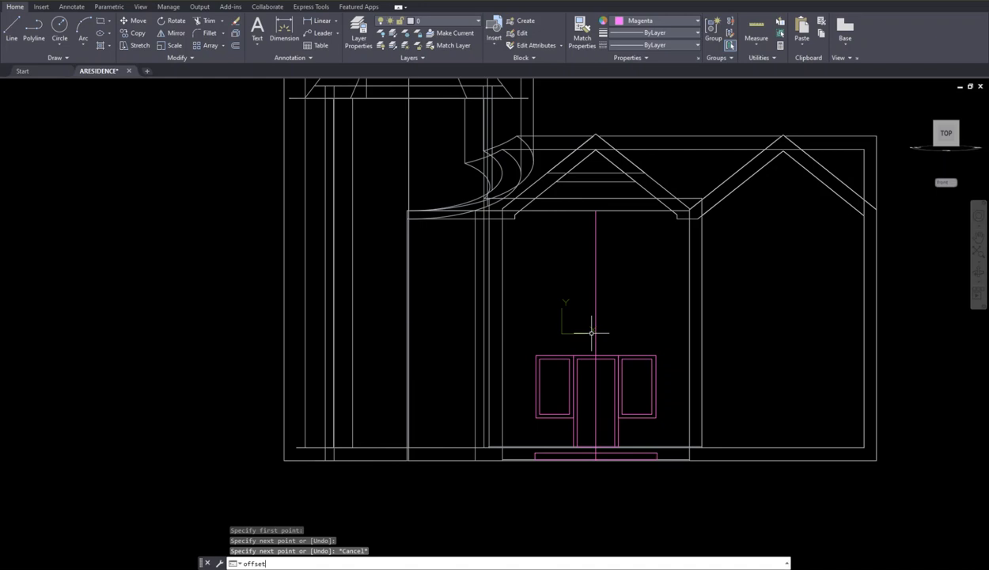
key(Return)
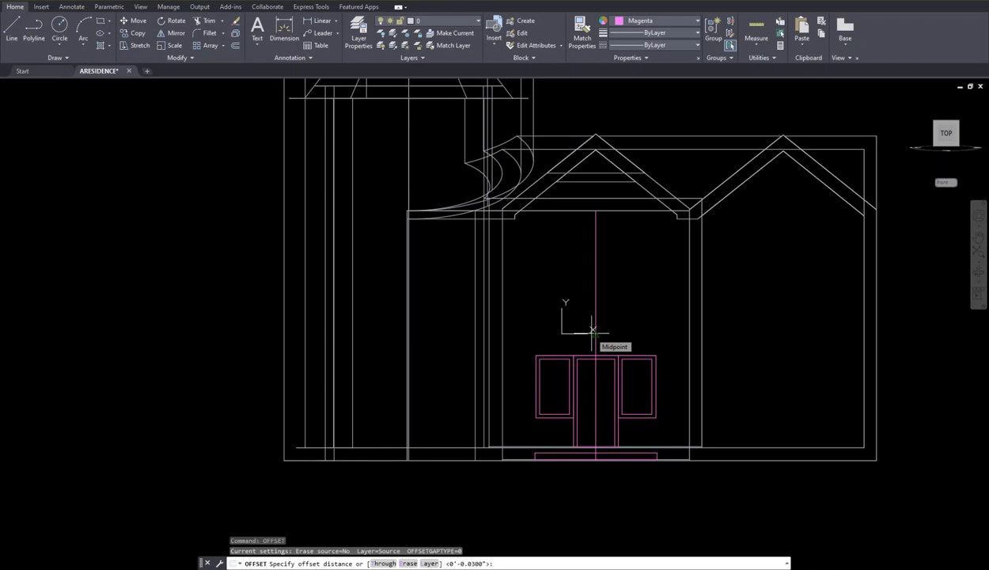
text(1)
key(Return)
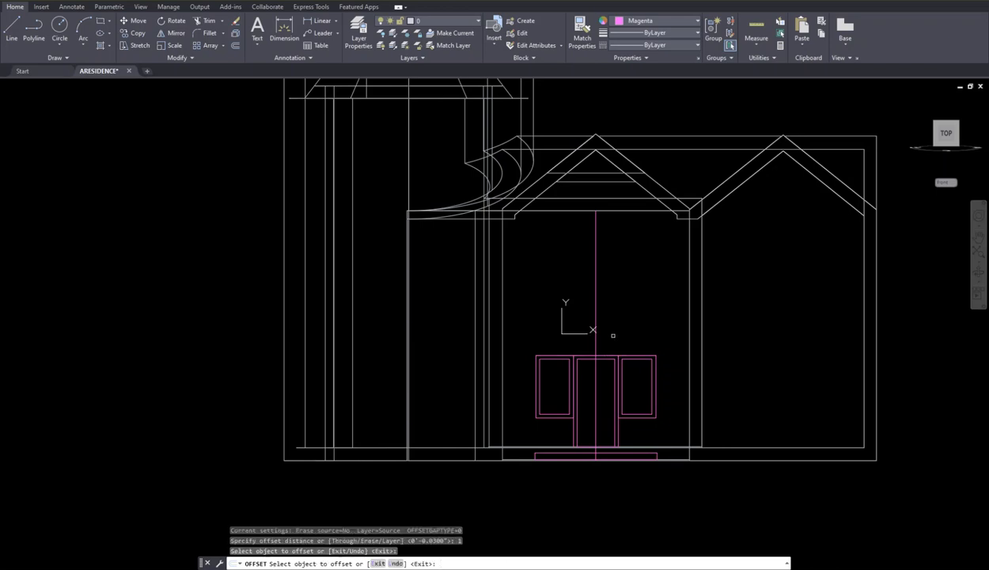
click(610, 333)
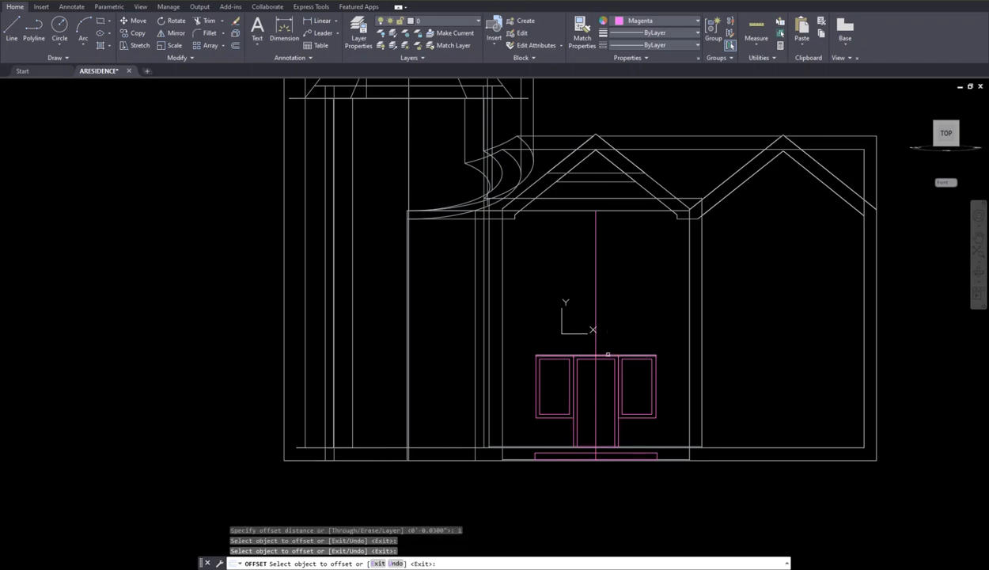
click(608, 354)
click(598, 328)
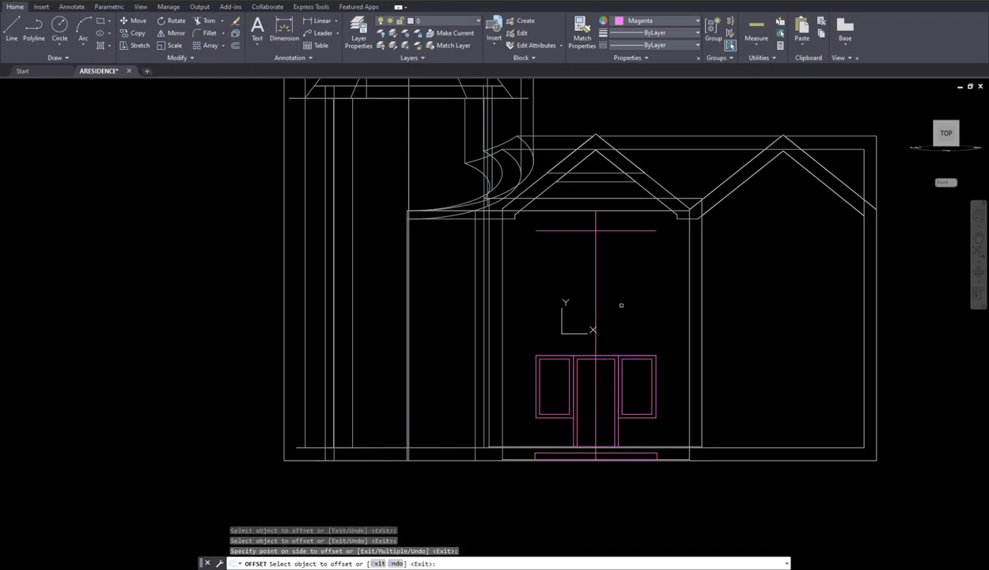
key(Escape)
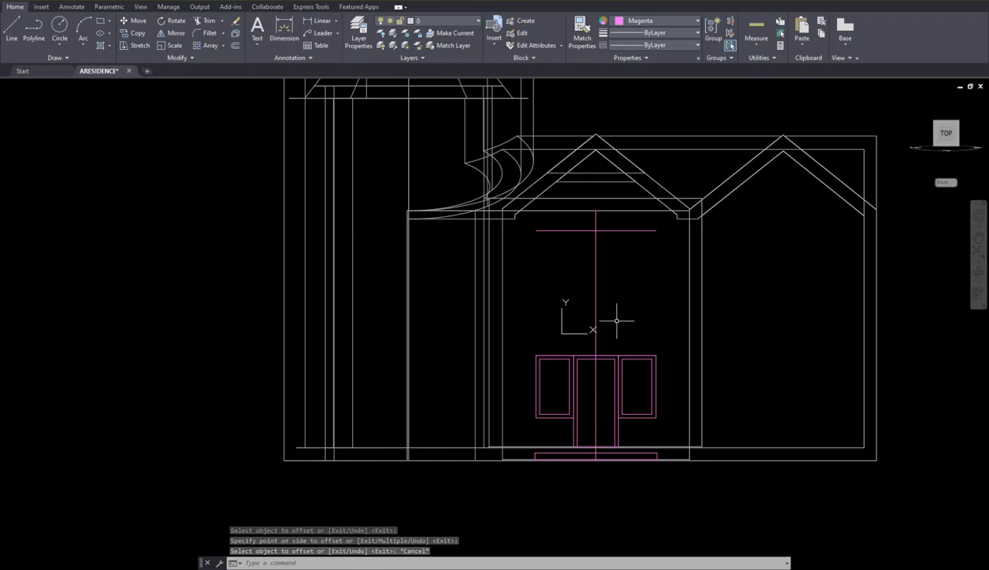
click(605, 356)
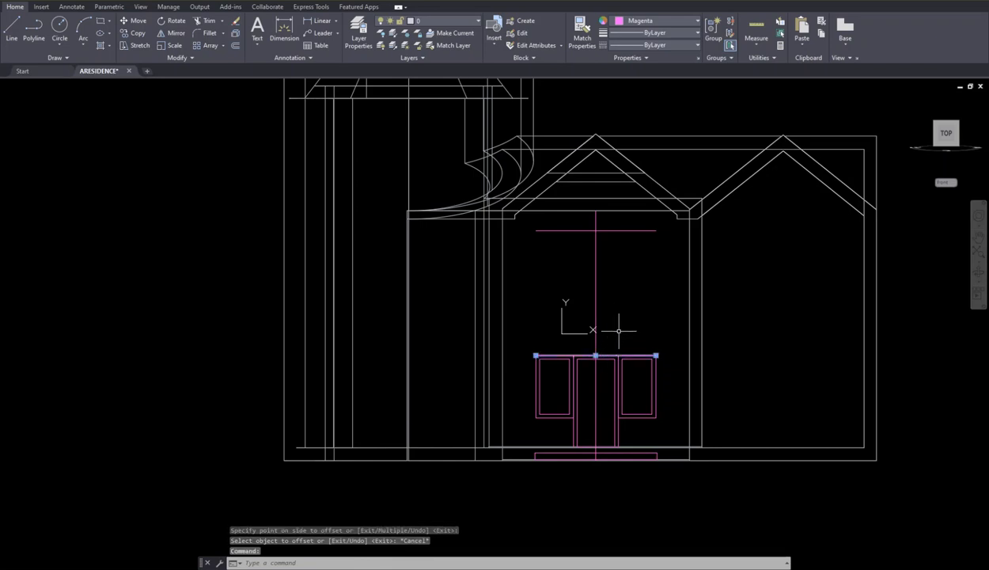
key(Escape)
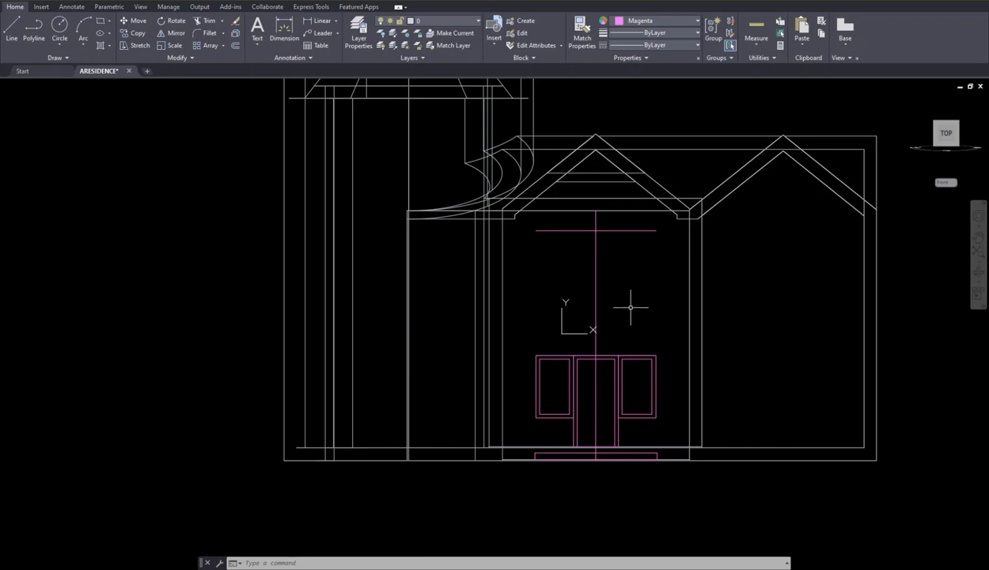
Copy the right ground-floor window to the upper level three times: one centred on the horizontal guide line and one loosely on each side.
middle_drag(618, 359, 613, 348)
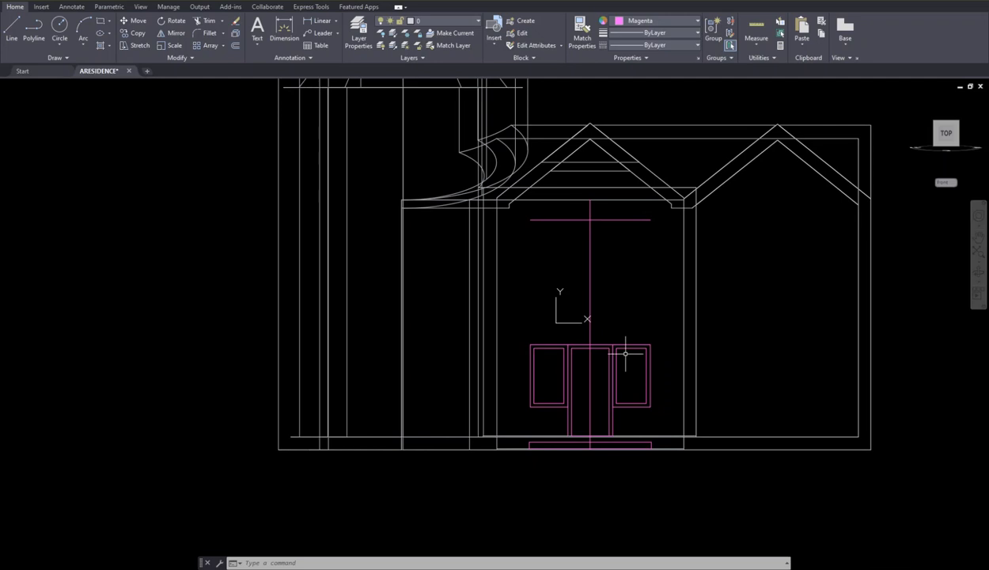
text(co)
key(Return)
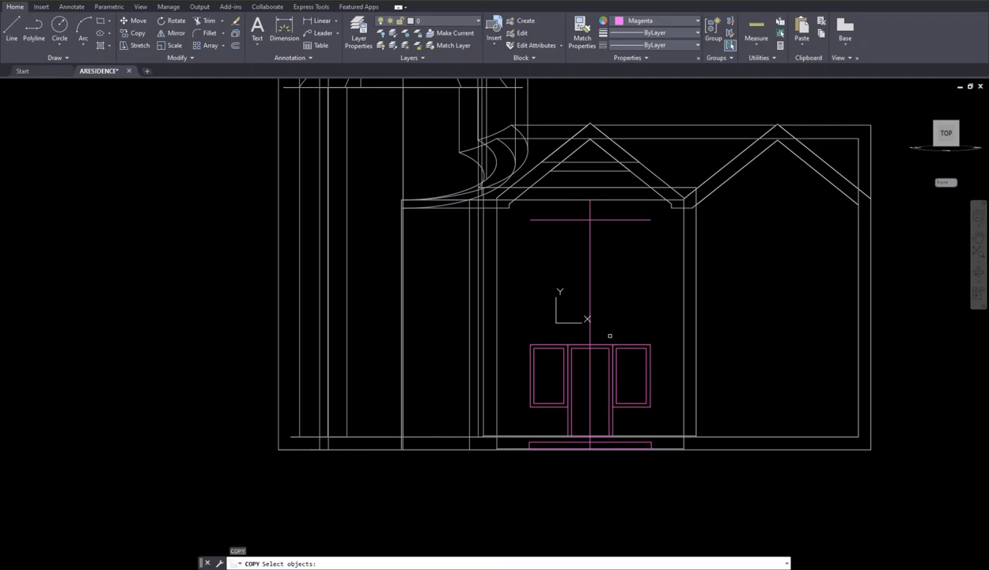
click(604, 334)
click(664, 417)
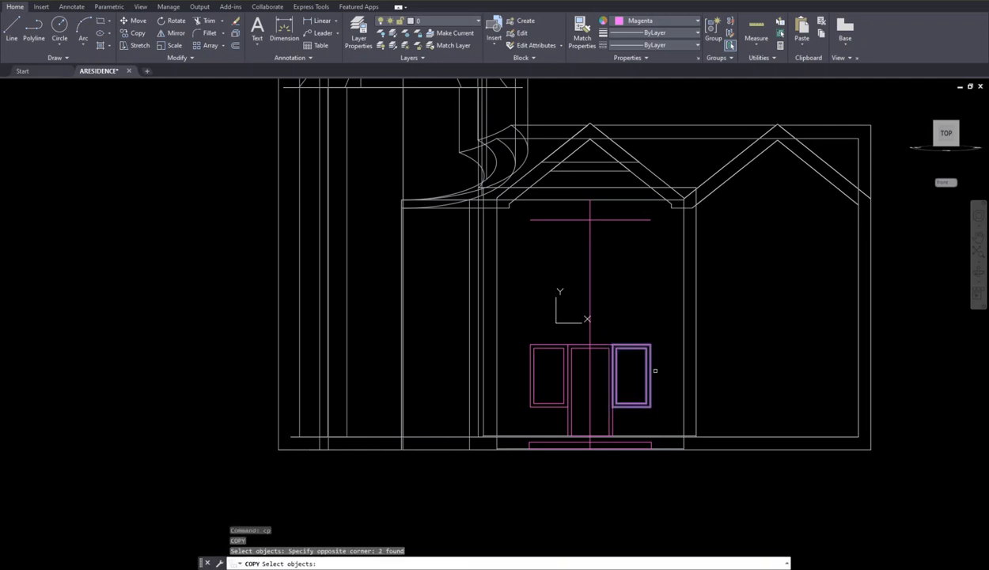
key(Return)
click(630, 343)
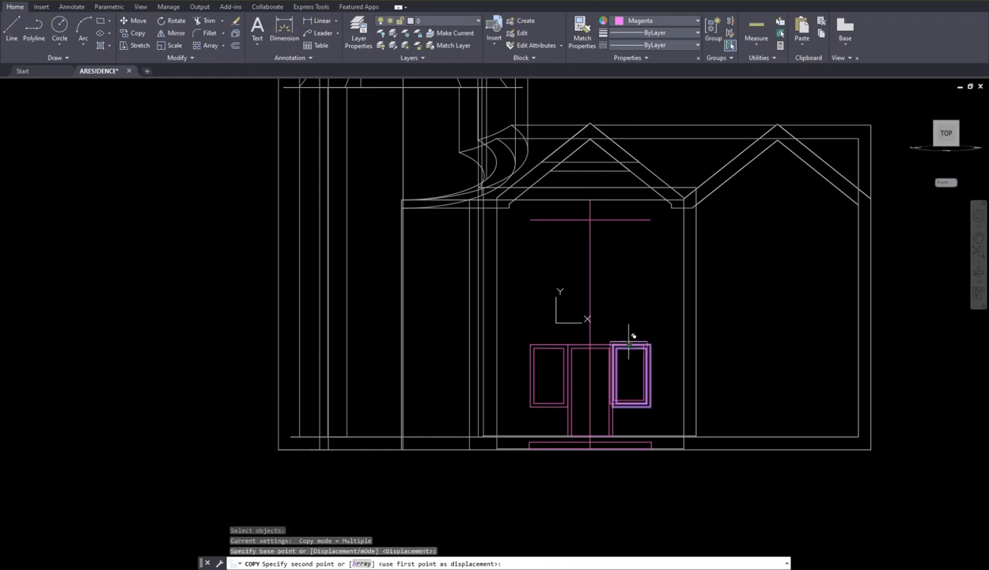
click(590, 218)
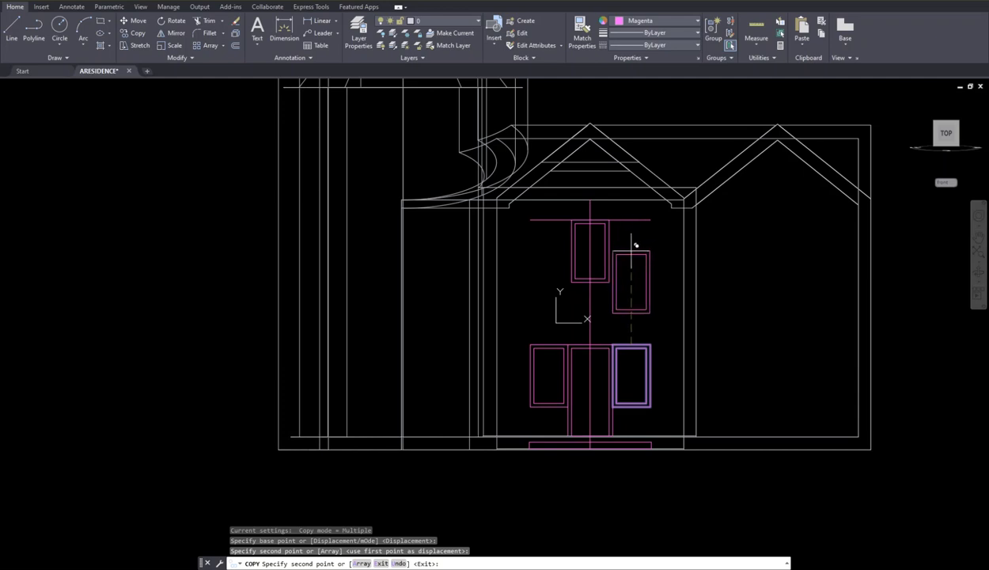
click(638, 244)
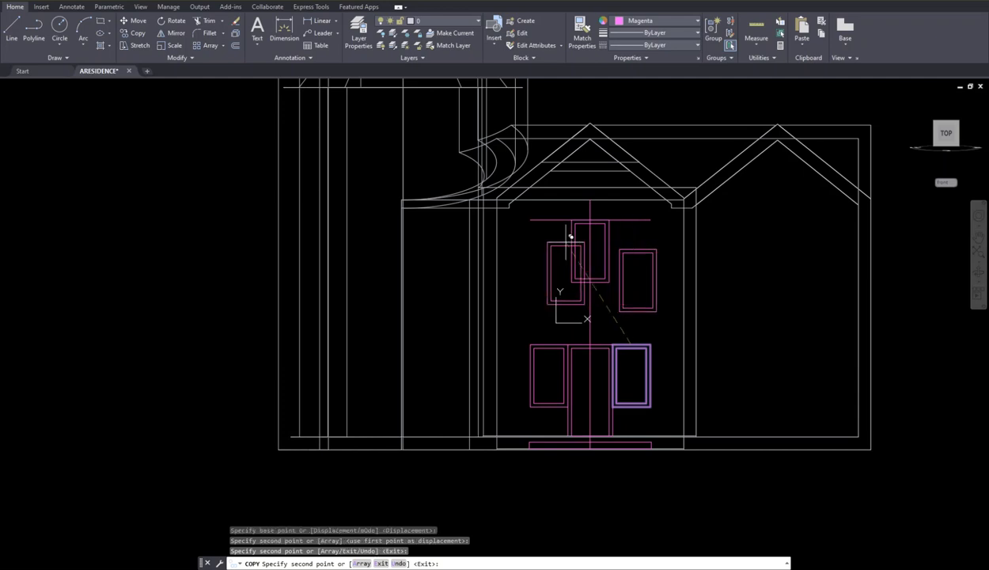
key(Escape)
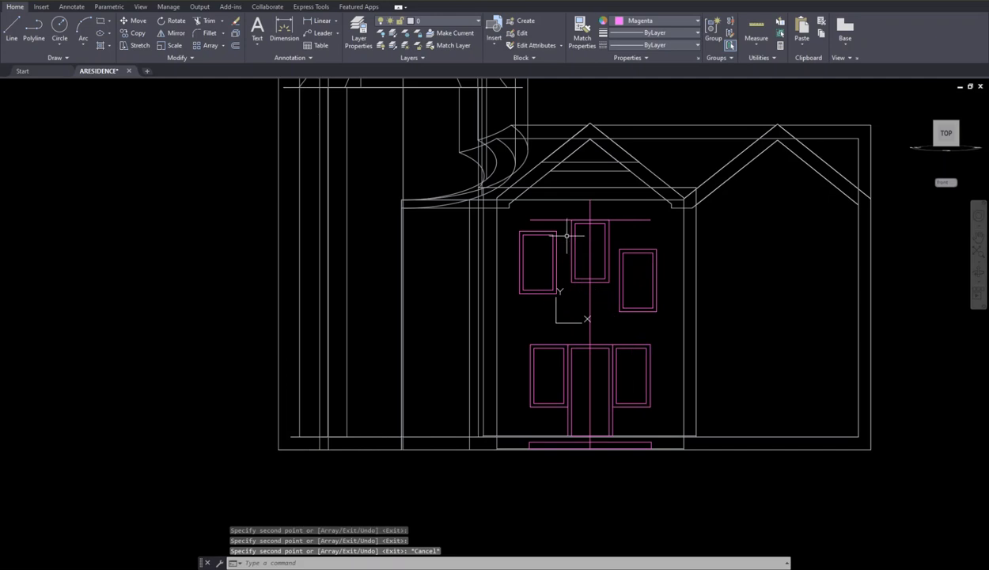
Move the right upper window copy so its upper-left corner meets the centre window's upper-right corner.
scroll(598, 229, up, 2)
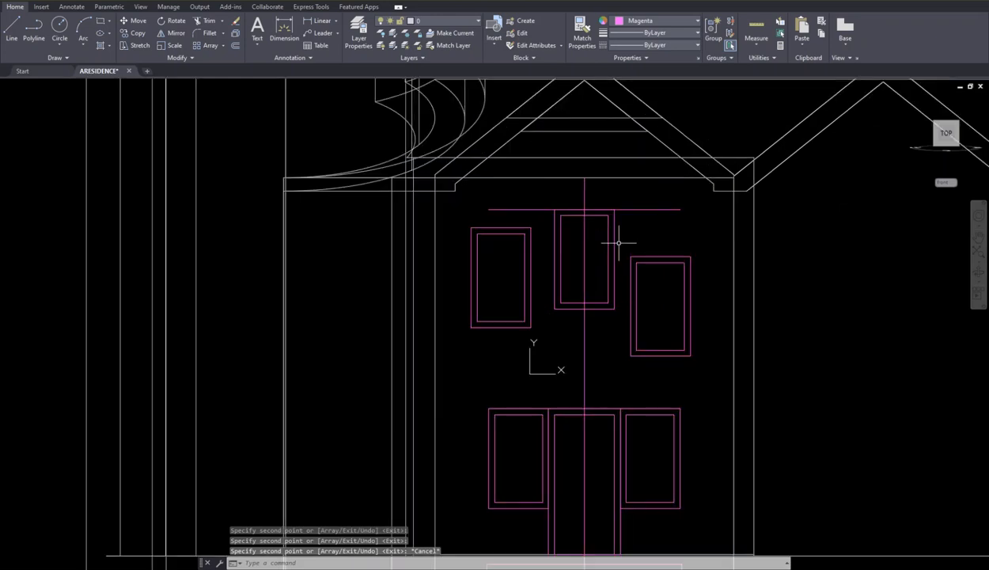
text(m)
key(Return)
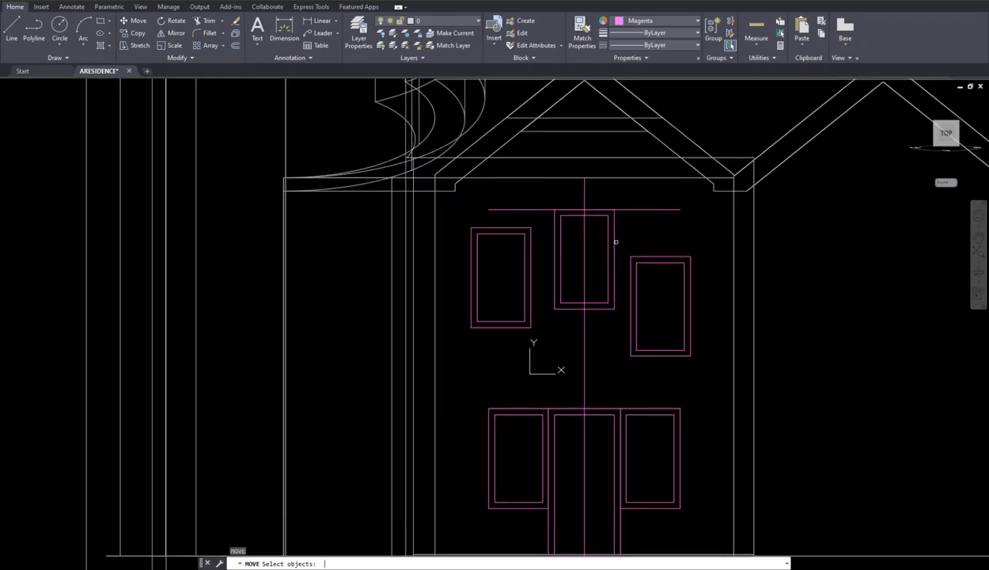
click(623, 236)
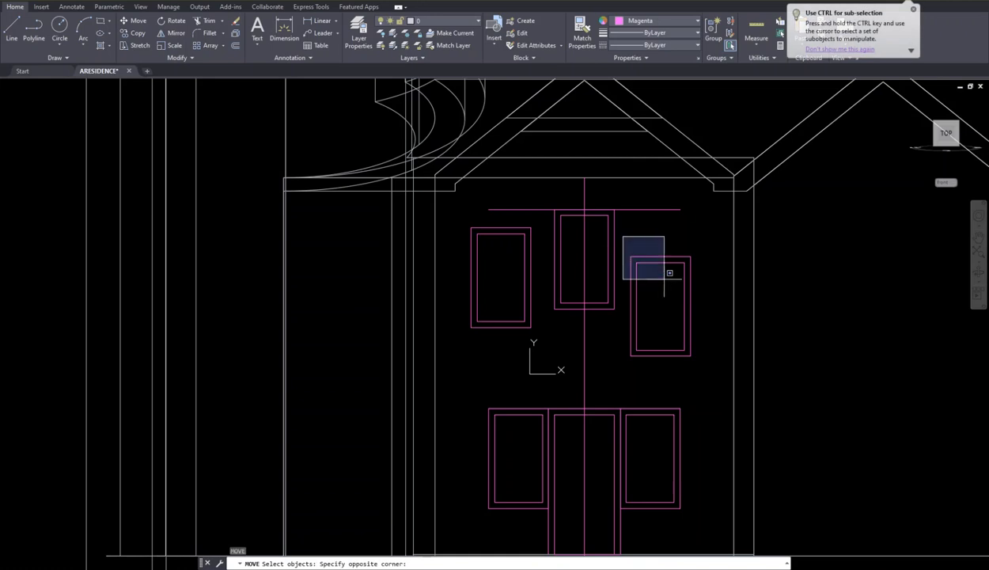
click(701, 362)
key(Return)
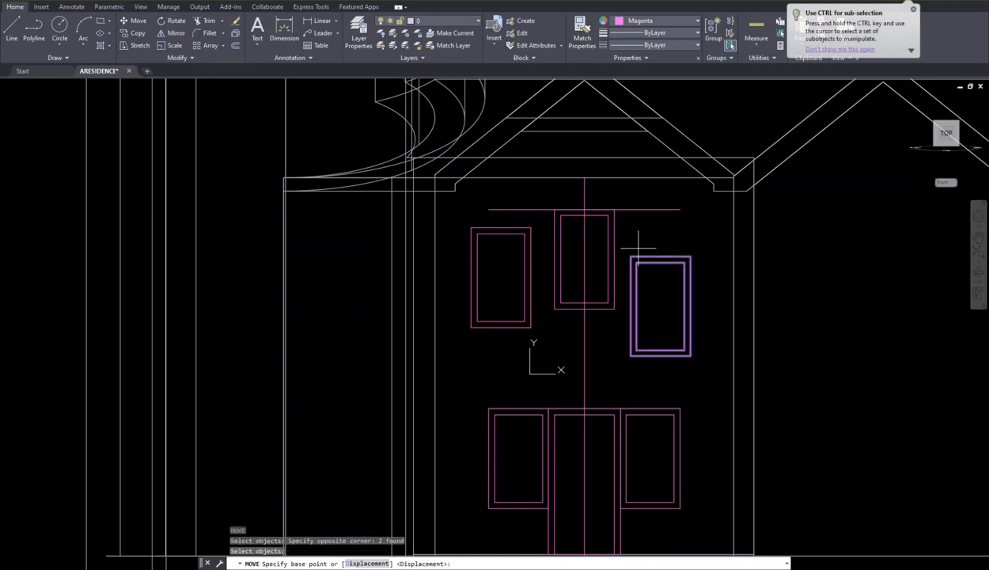
click(630, 257)
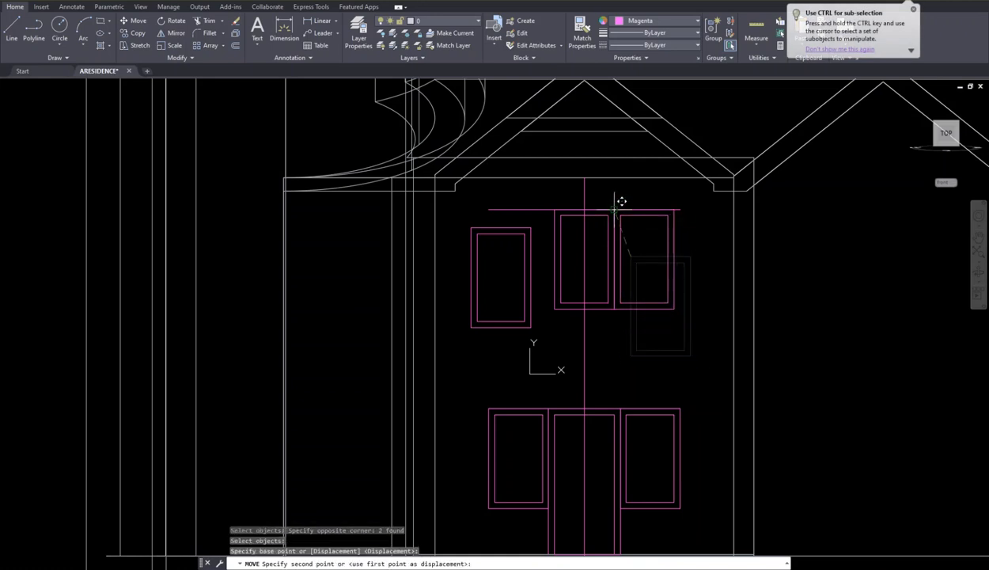
click(614, 209)
Move the left upper window copy so its upper-right corner meets the centre window's upper-left corner.
right_click(524, 234)
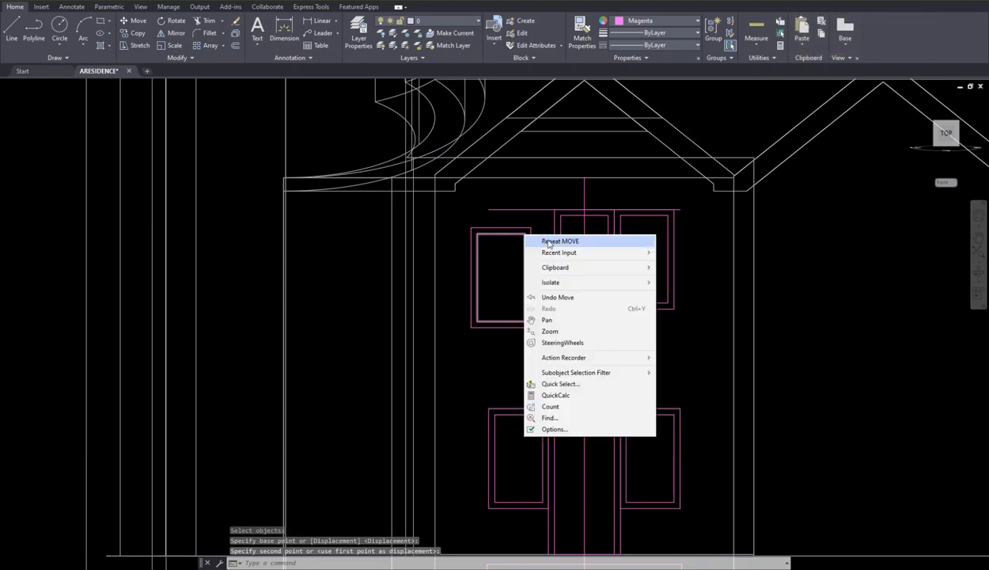
click(550, 241)
drag(458, 214, 542, 351)
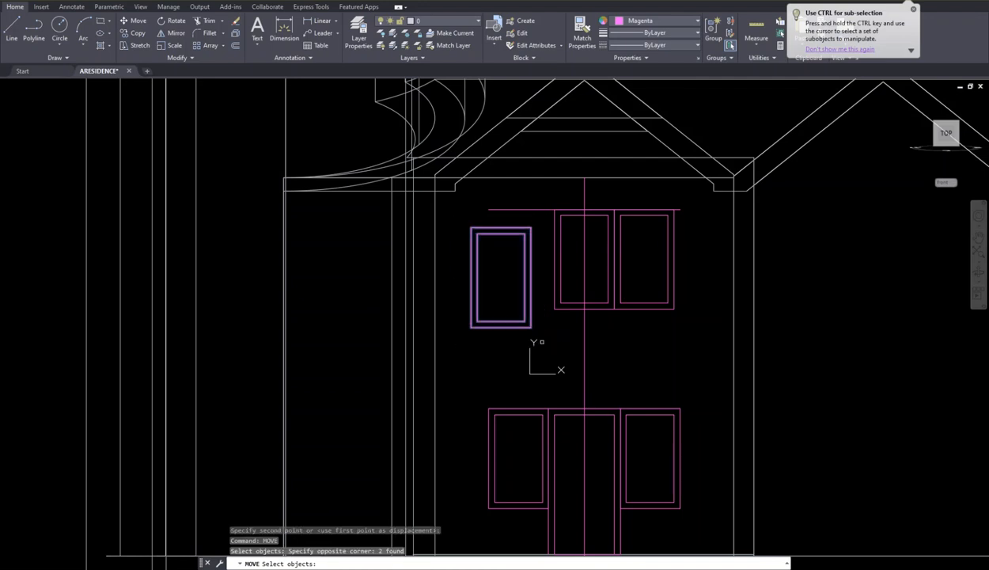
click(529, 227)
click(542, 227)
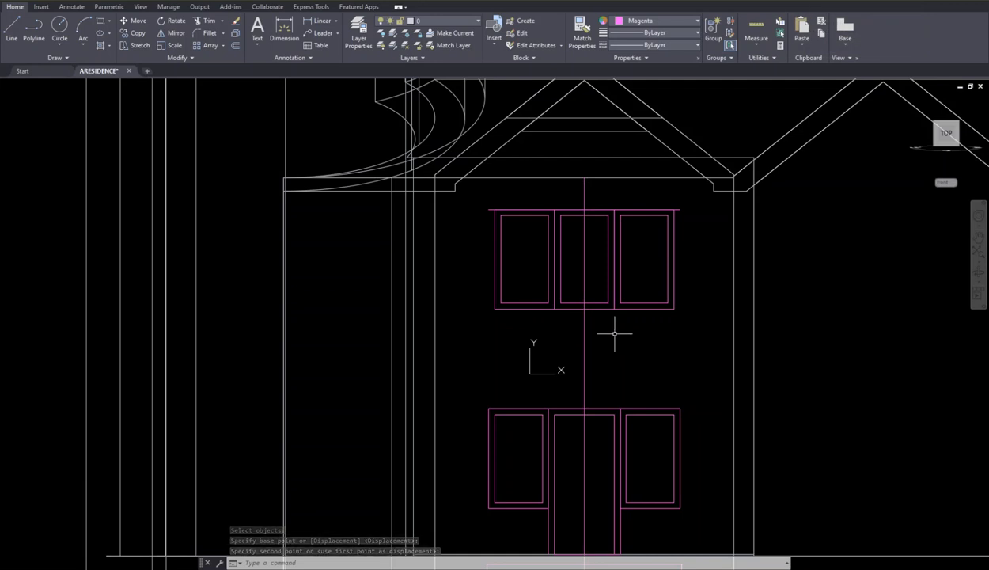
Erase the horizontal guide line above the upper windows and the vertical centre line, and save the drawing.
scroll(628, 318, down, 3)
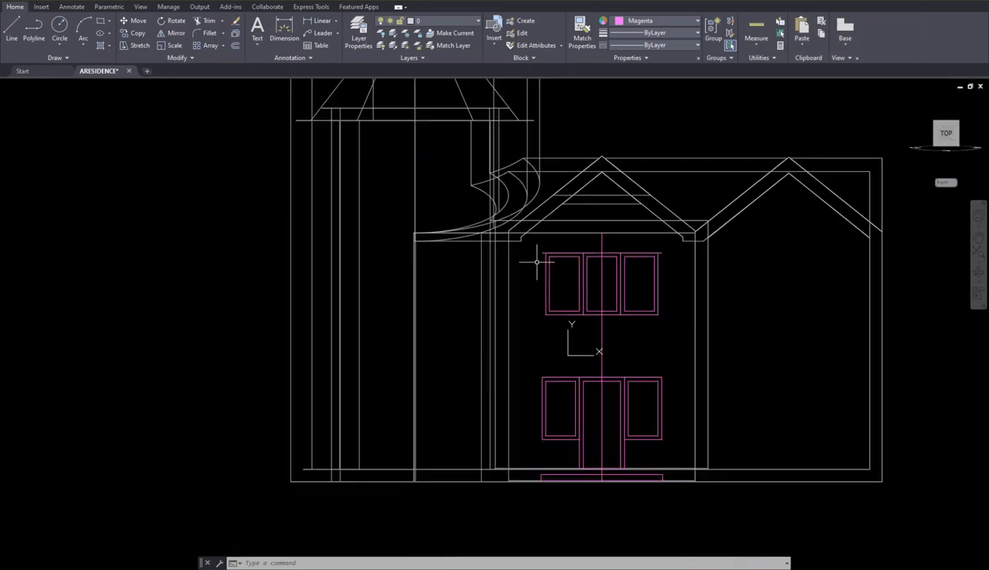
scroll(616, 258, up, 2)
click(687, 250)
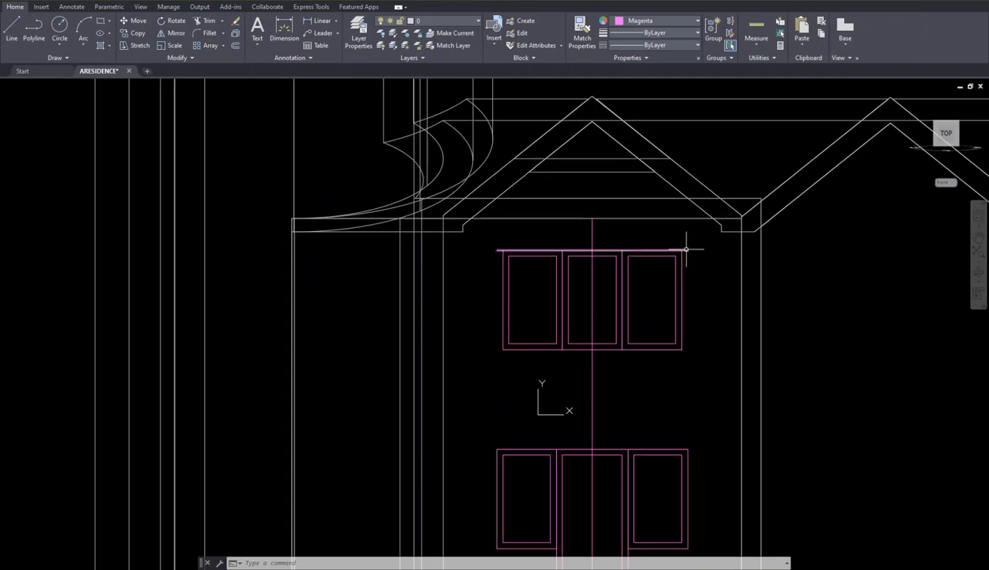
key(Delete)
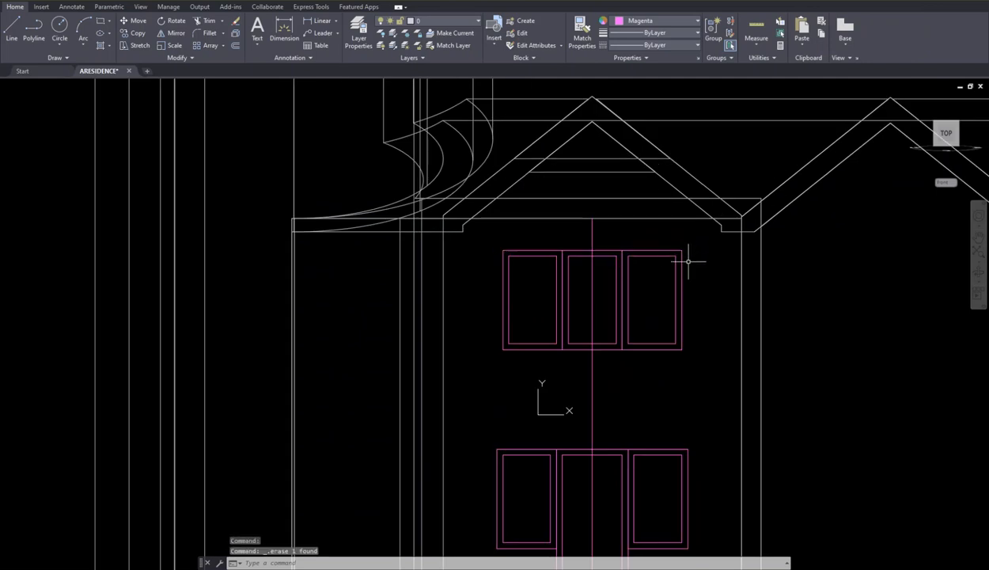
scroll(600, 368, down, 2)
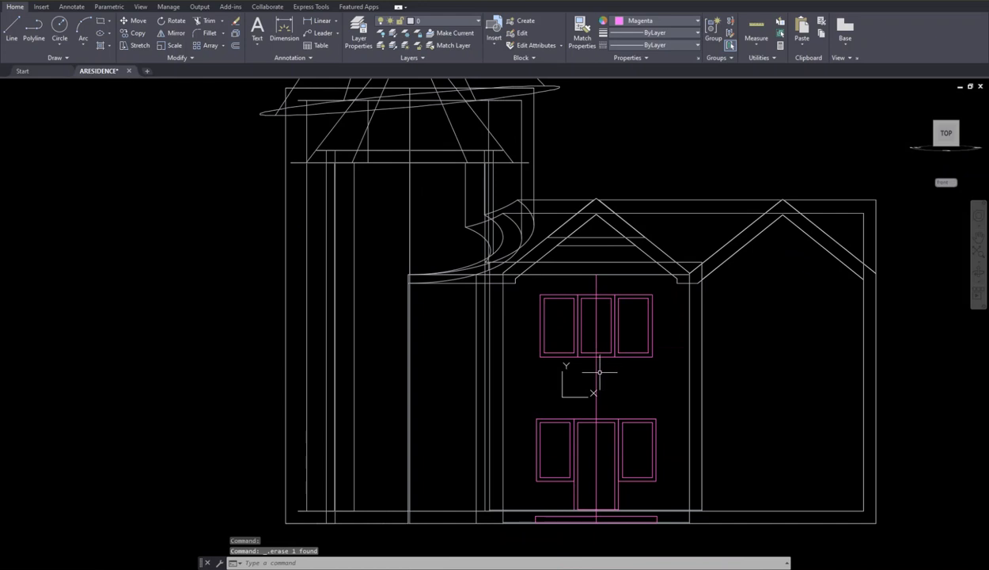
click(596, 373)
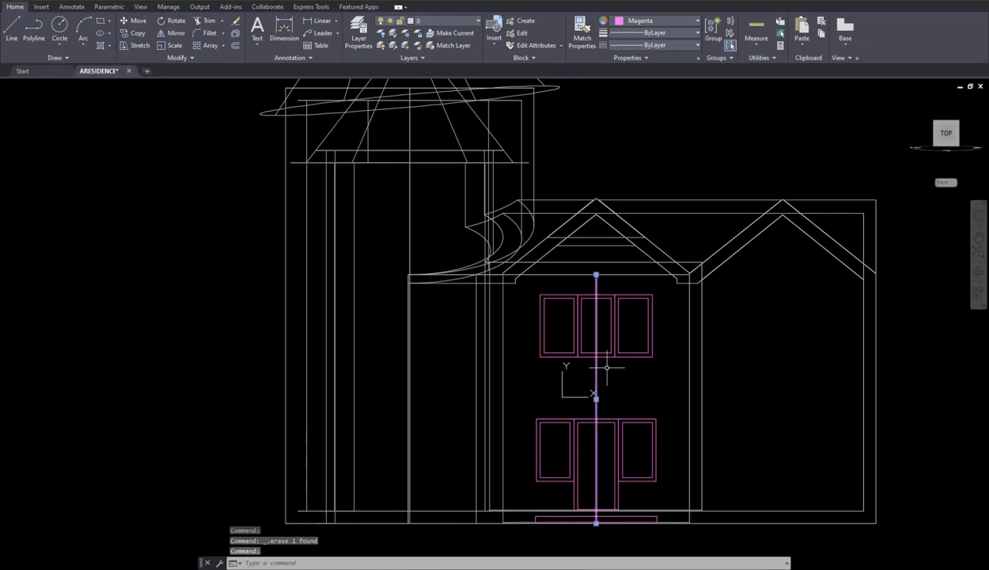
key(Delete)
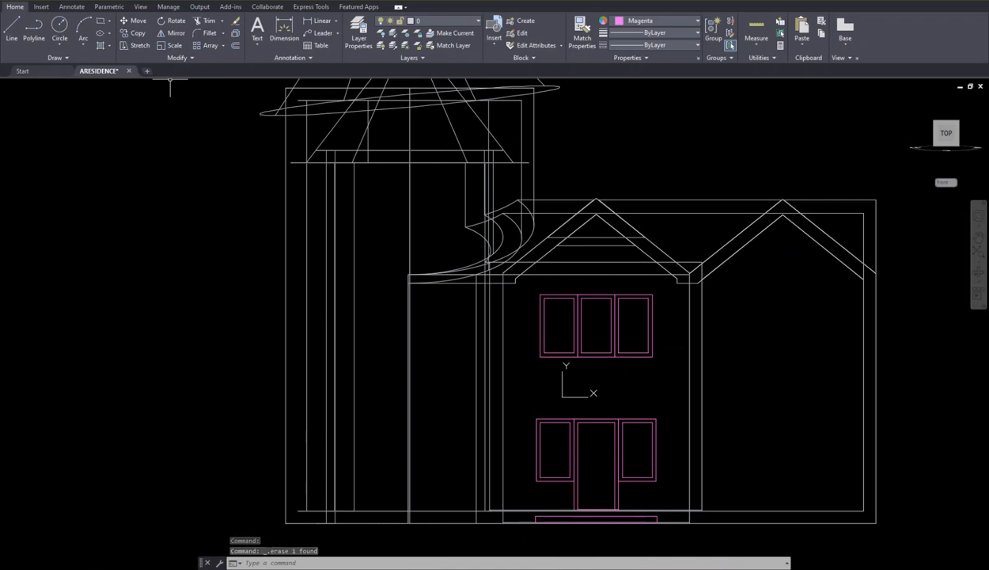
key(ctrl+s)
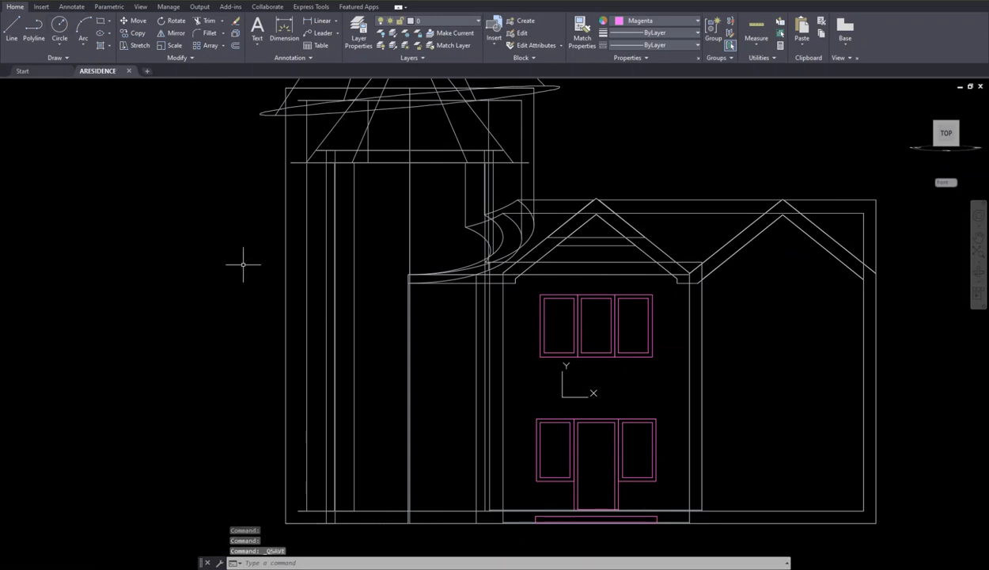
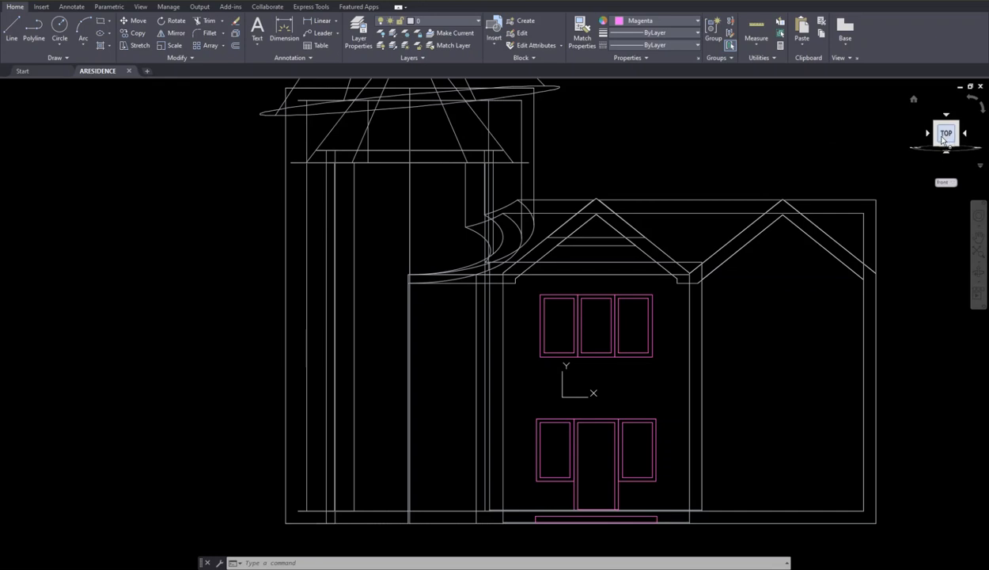
Switch the workspace from Drafting & Annotation to 3D Modeling.
drag(922, 140, 910, 154)
middle_drag(858, 179, 791, 153)
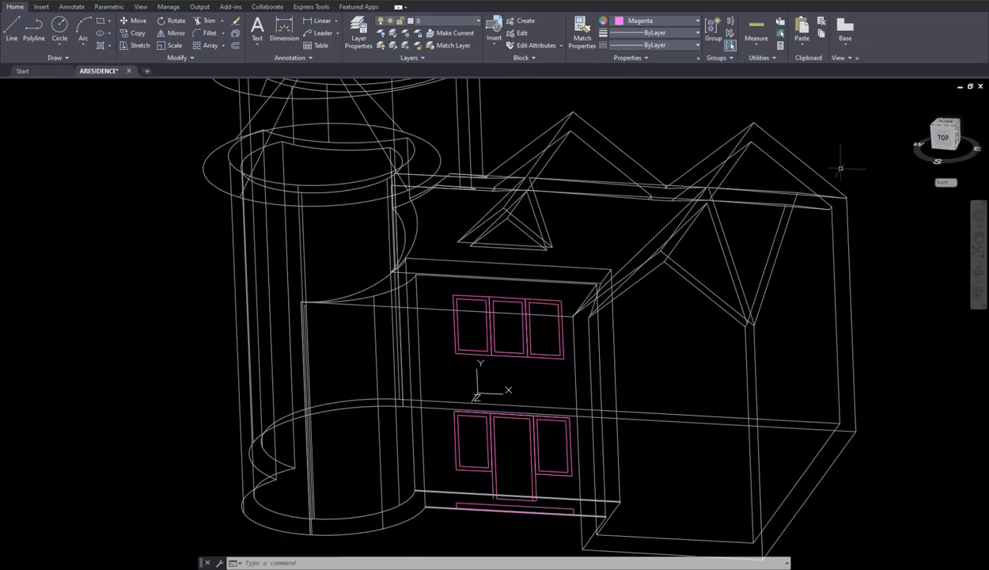
scroll(841, 168, down, 3)
middle_drag(841, 167, 775, 236)
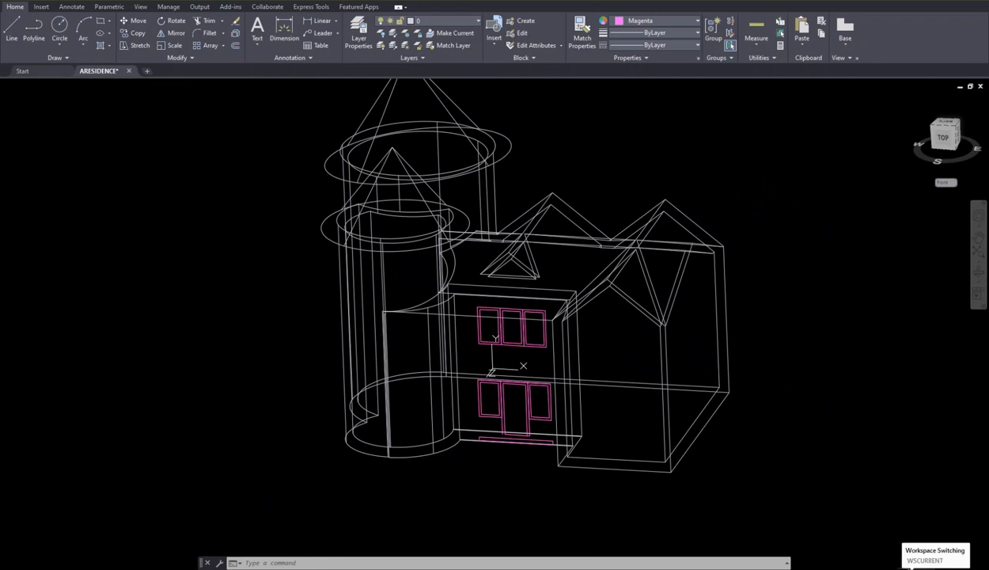
click(912, 567)
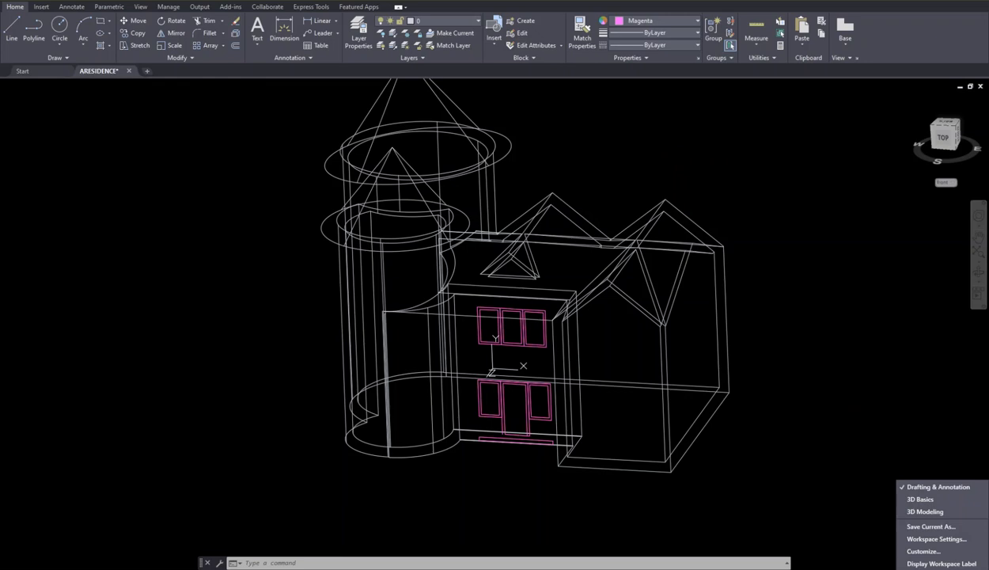
click(913, 516)
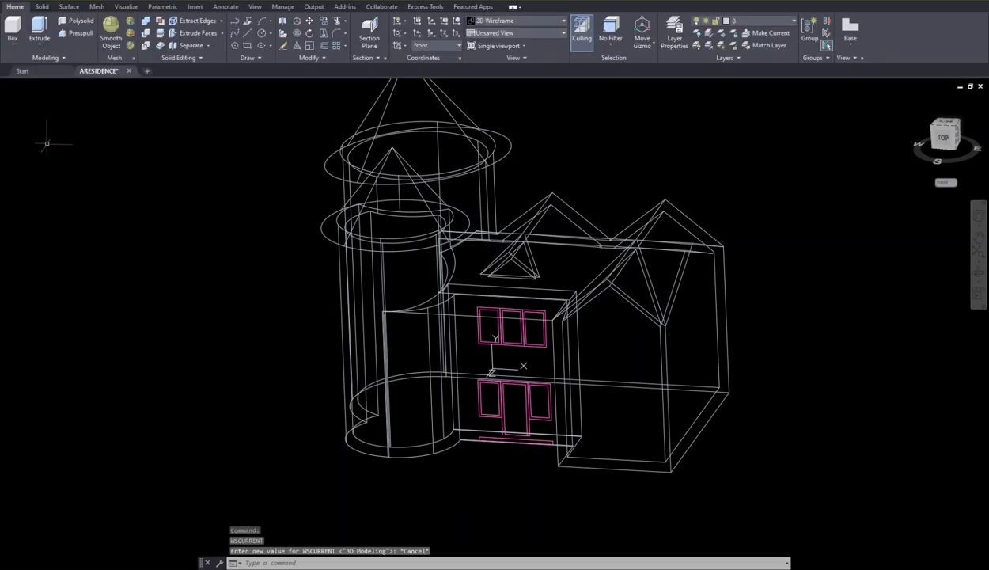
Extrude the door rectangle backward through the recessed front wall into the house as a solid.
click(40, 28)
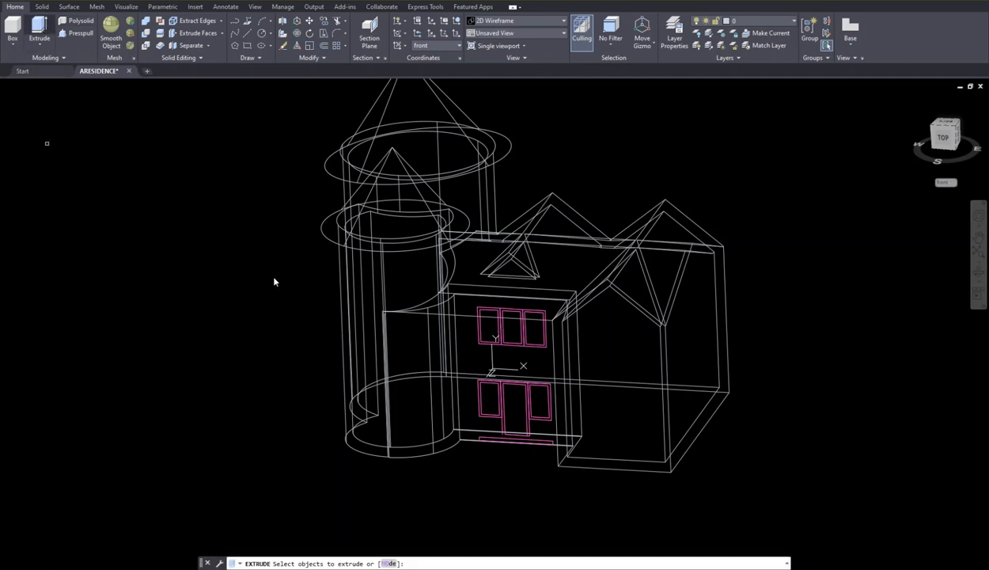
click(503, 390)
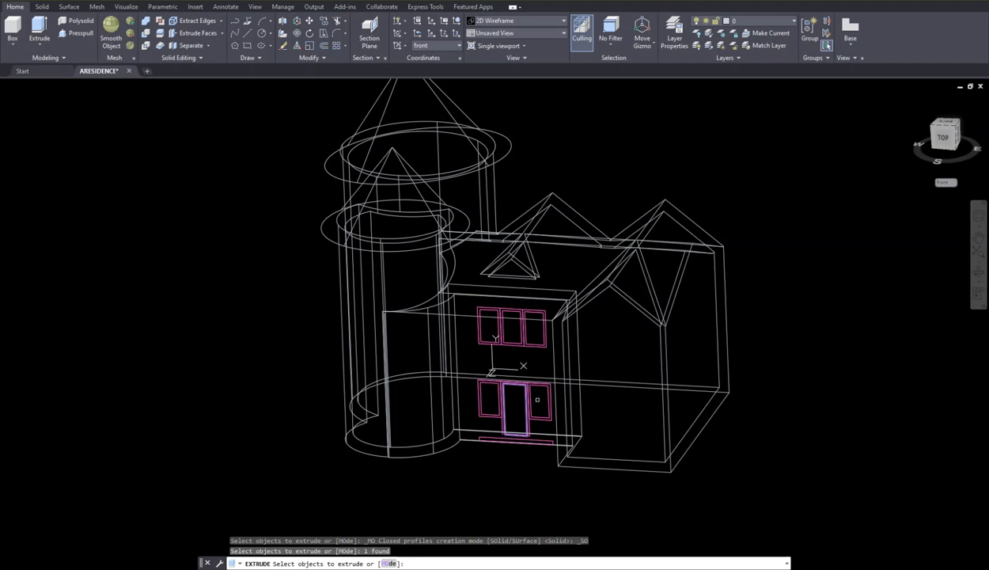
key(Return)
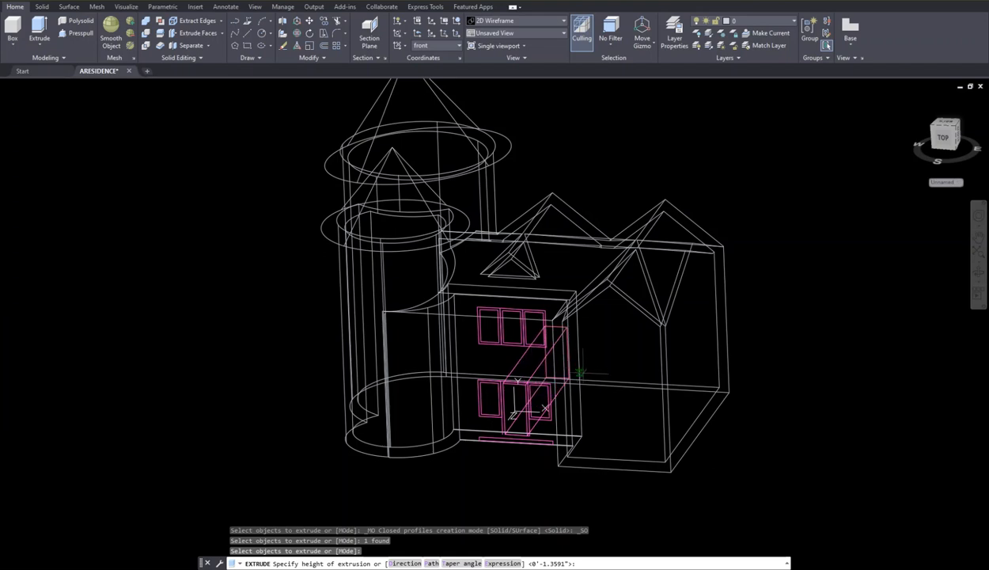
click(610, 434)
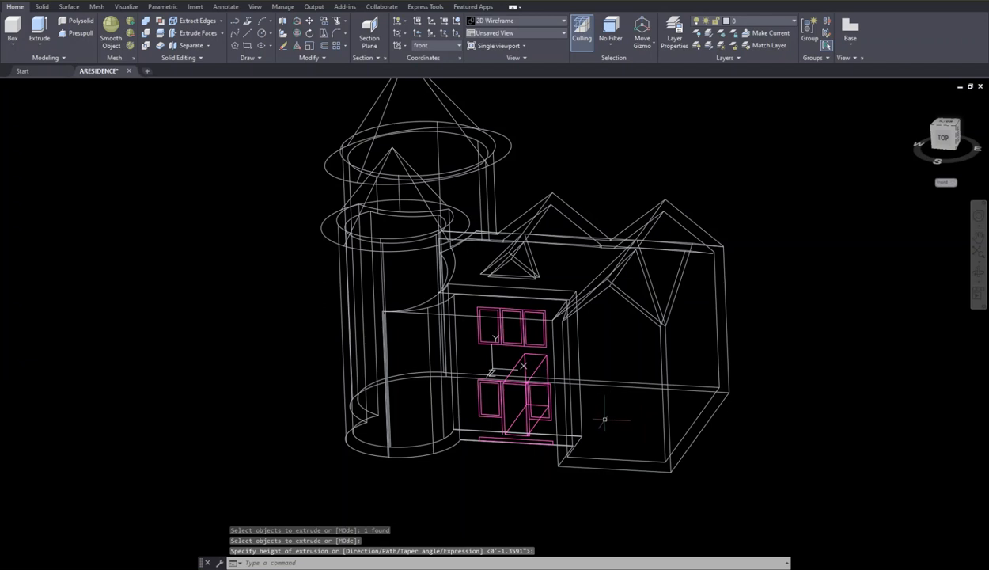
Subtract the extruded door solid from the house solid to cut the entrance opening, and save the drawing.
text(subtrac)
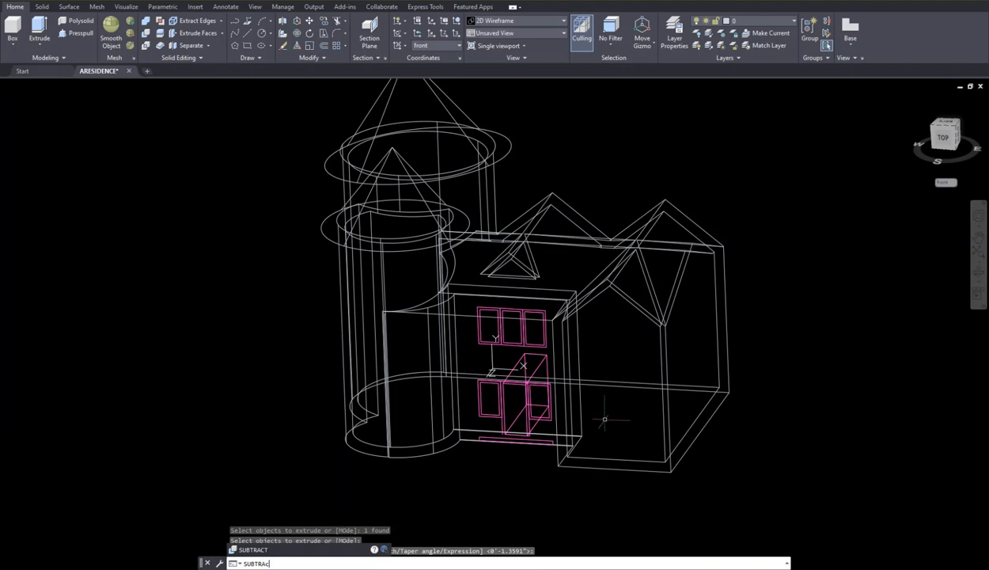
text(t)
key(Return)
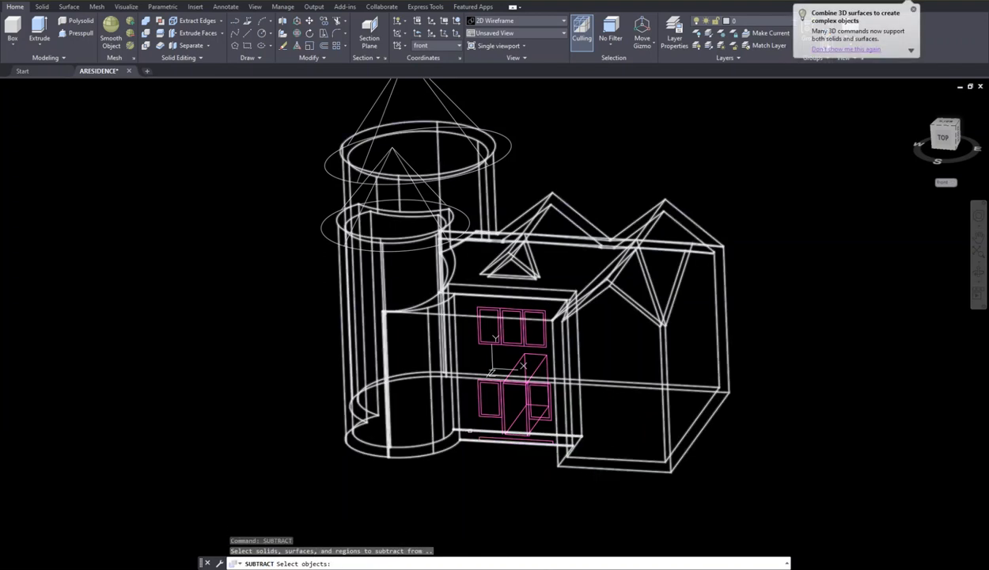
click(469, 431)
key(Return)
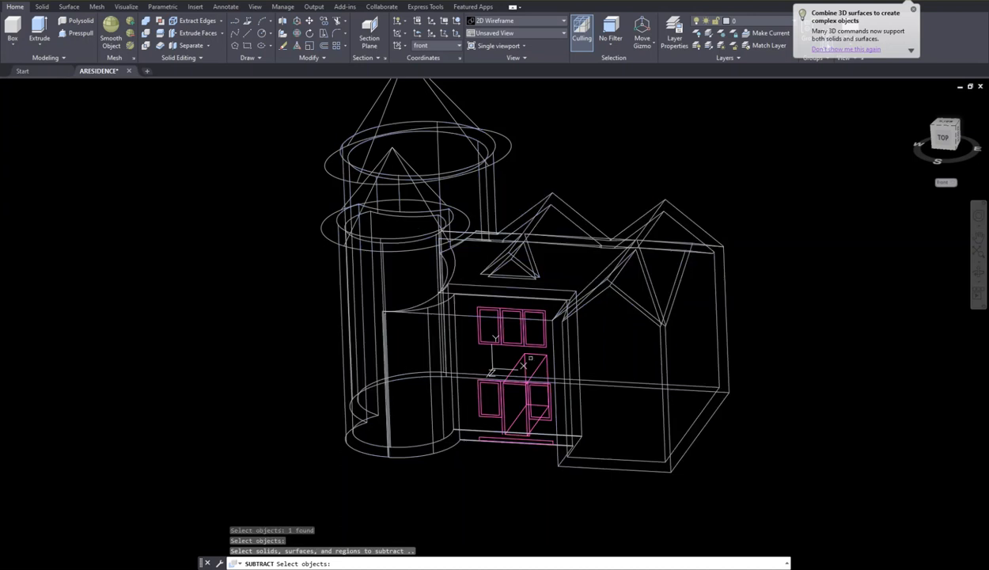
click(530, 356)
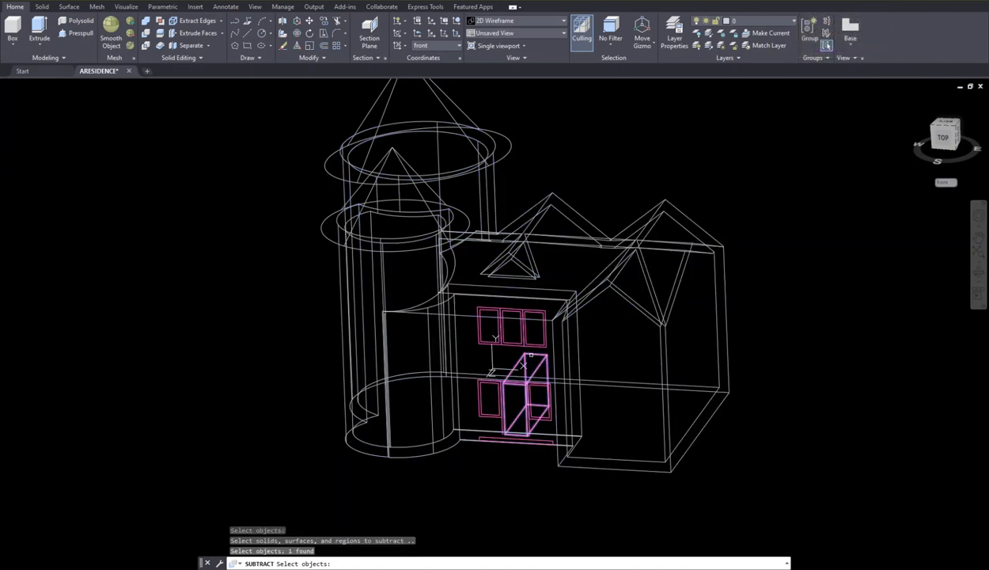
key(Return)
scroll(511, 416, up, 2)
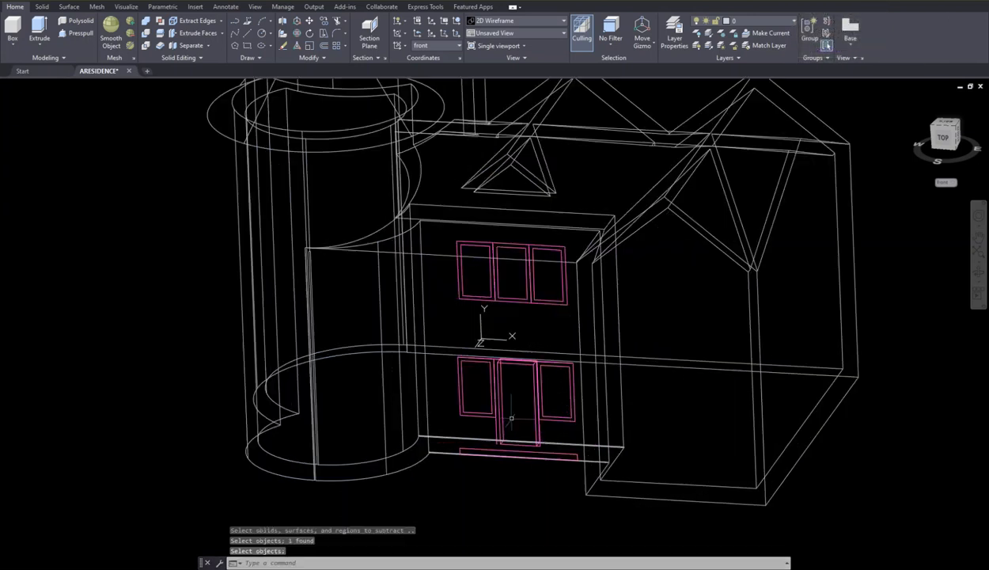
scroll(511, 417, down, 3)
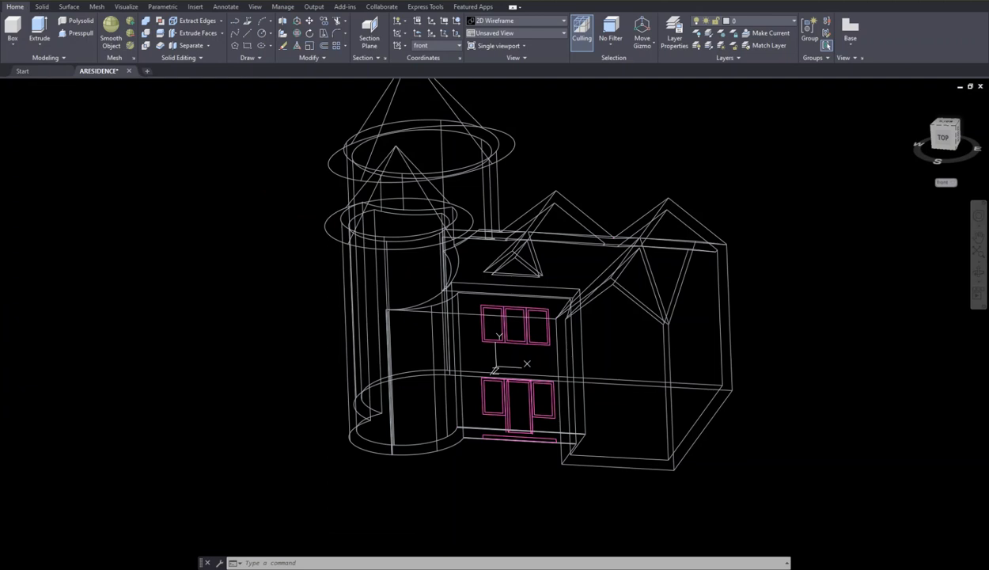
key(ctrl+s)
Extrude the inner rectangles of the three upper windows and two door-side windows backward through the whole house, past its rear wall.
text(extrude)
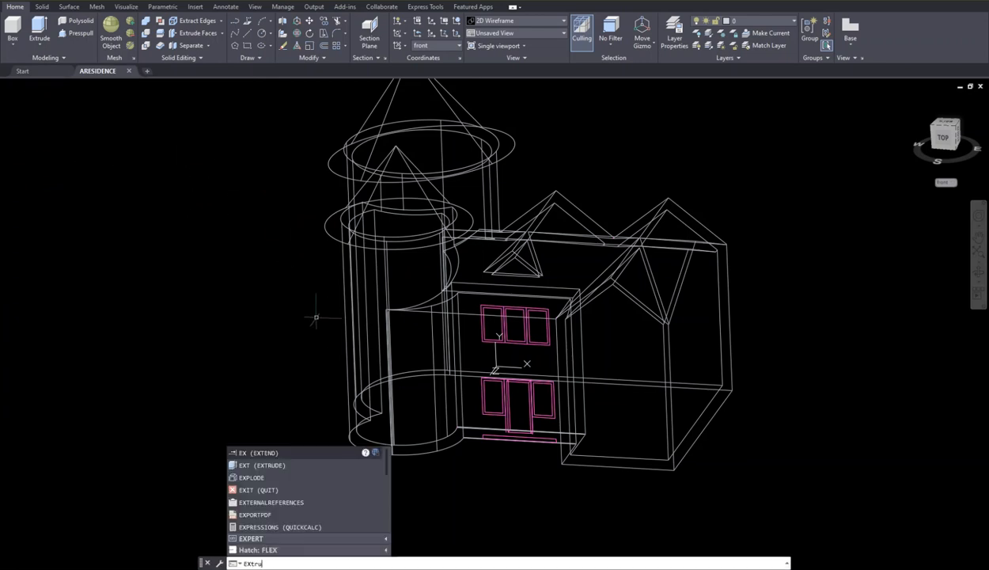
key(Return)
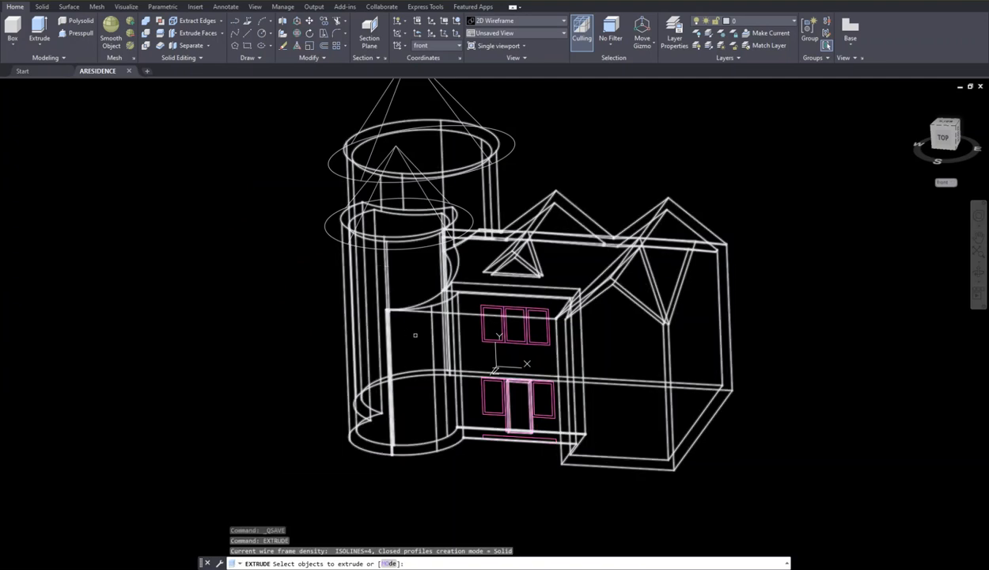
click(483, 319)
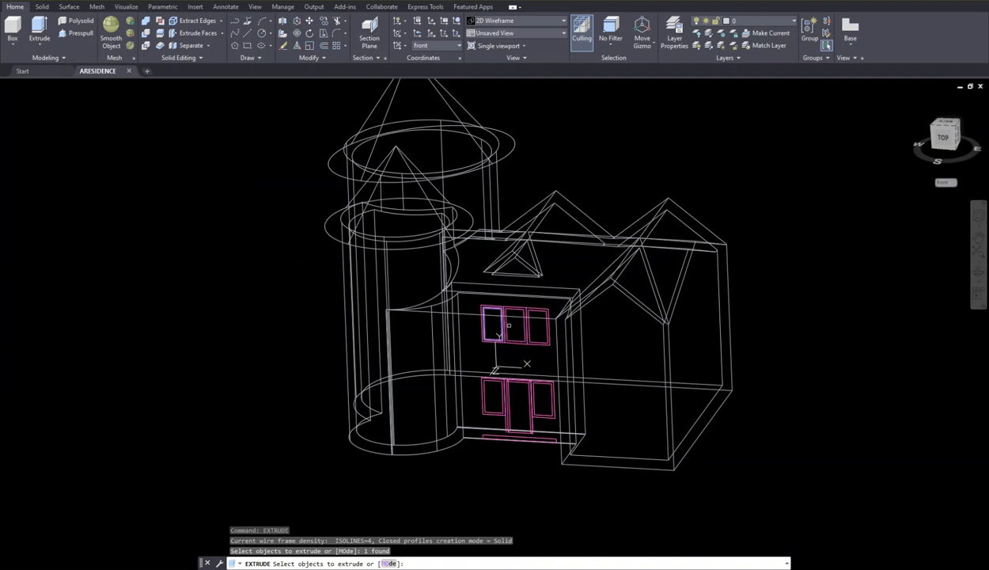
click(507, 324)
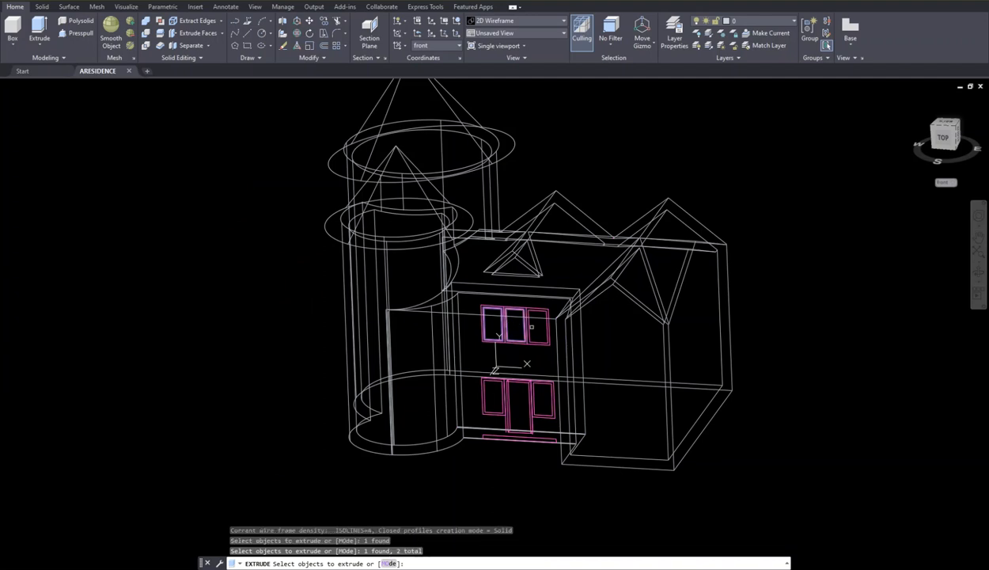
click(530, 331)
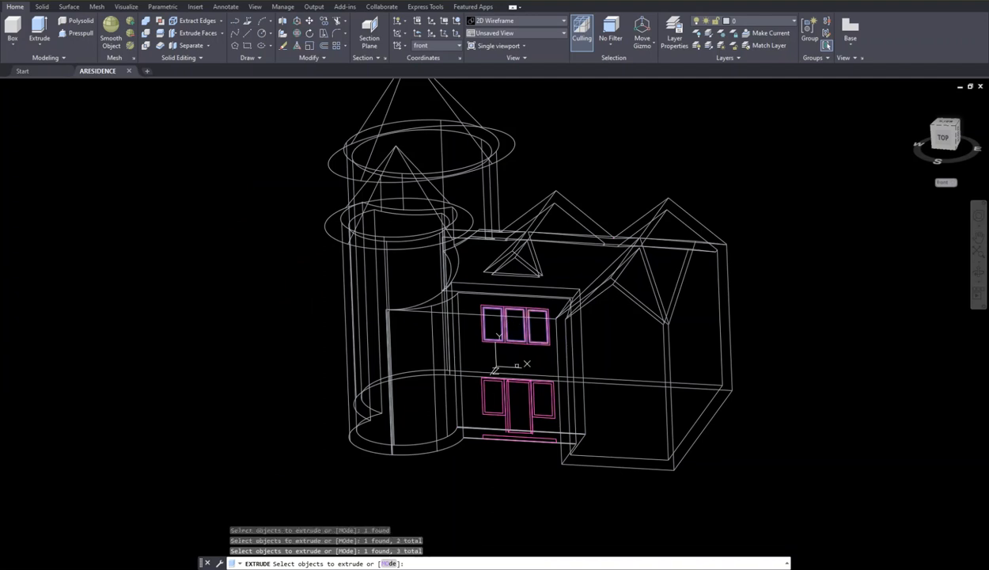
click(485, 392)
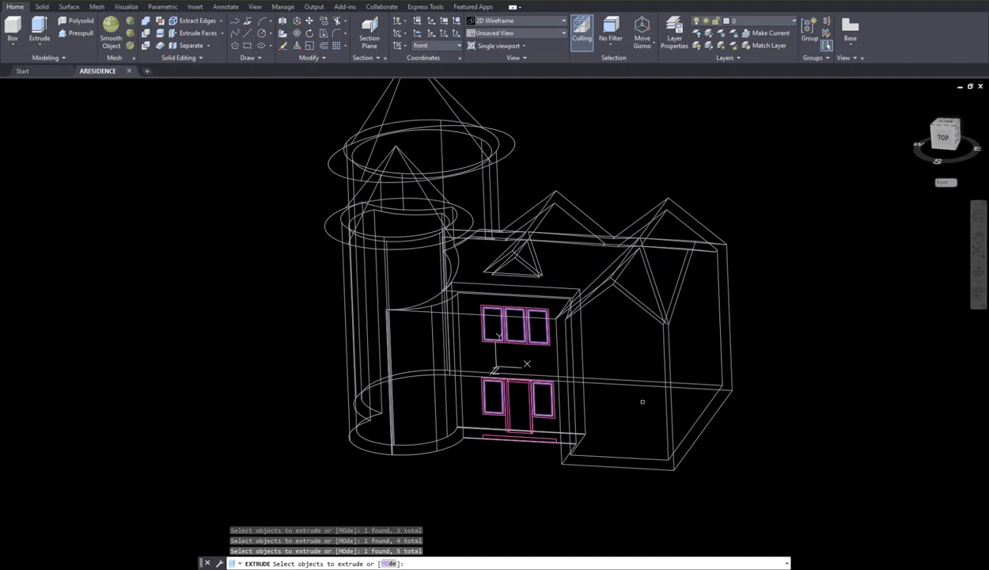
key(Return)
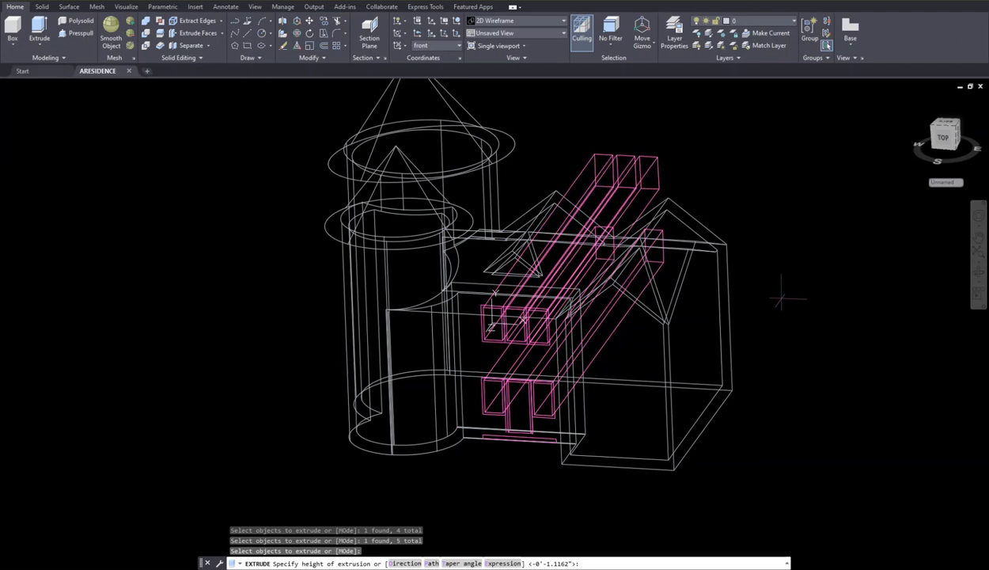
click(779, 297)
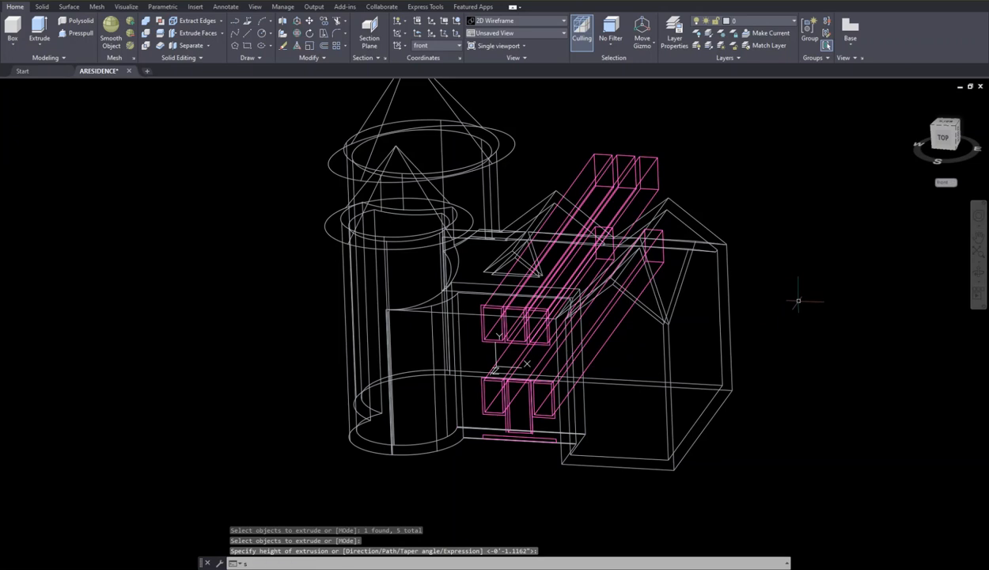
Subtract the five extruded window solids from the house solid to cut the window openings, and save the drawing.
text(subtra)
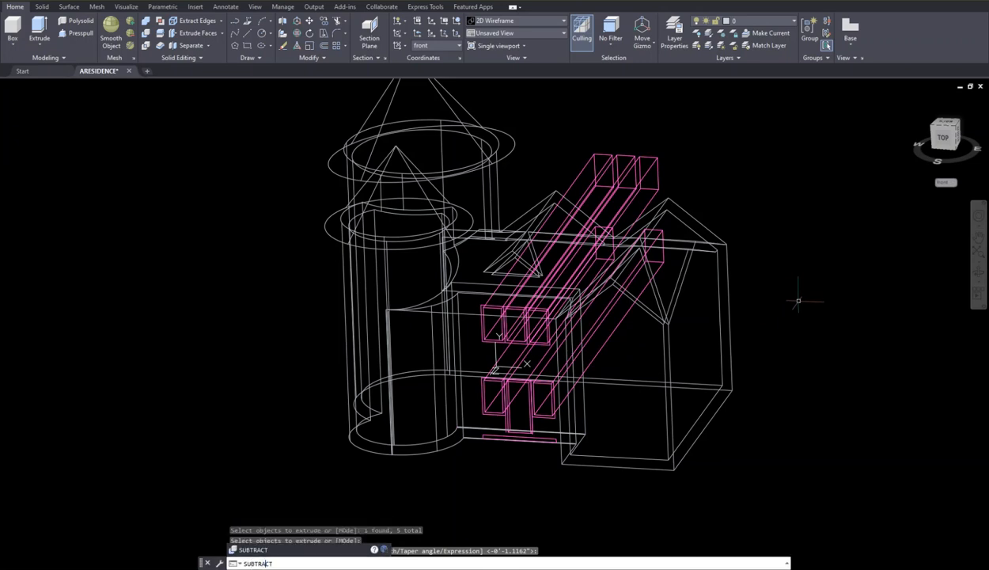
text(ct)
key(Return)
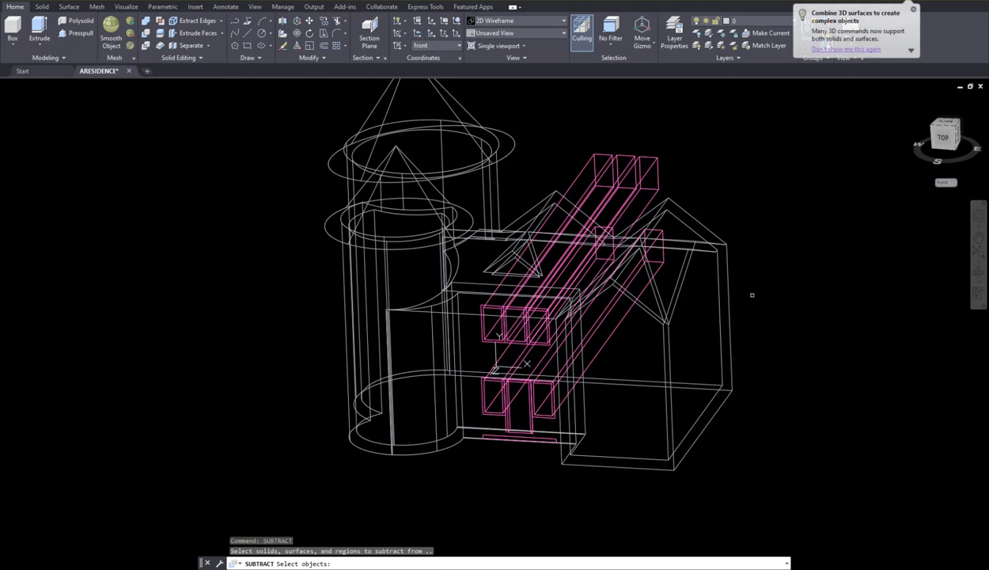
click(730, 300)
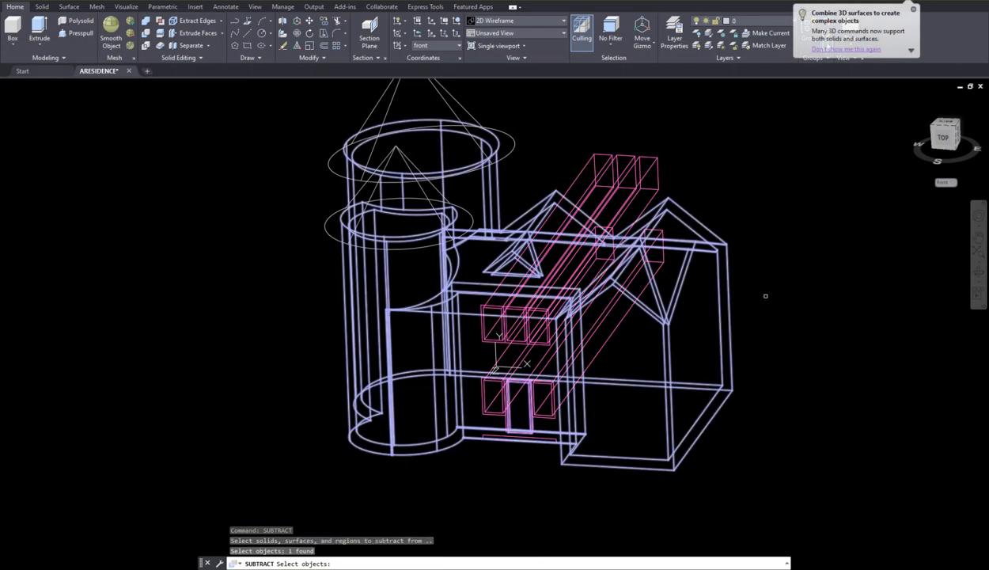
key(Return)
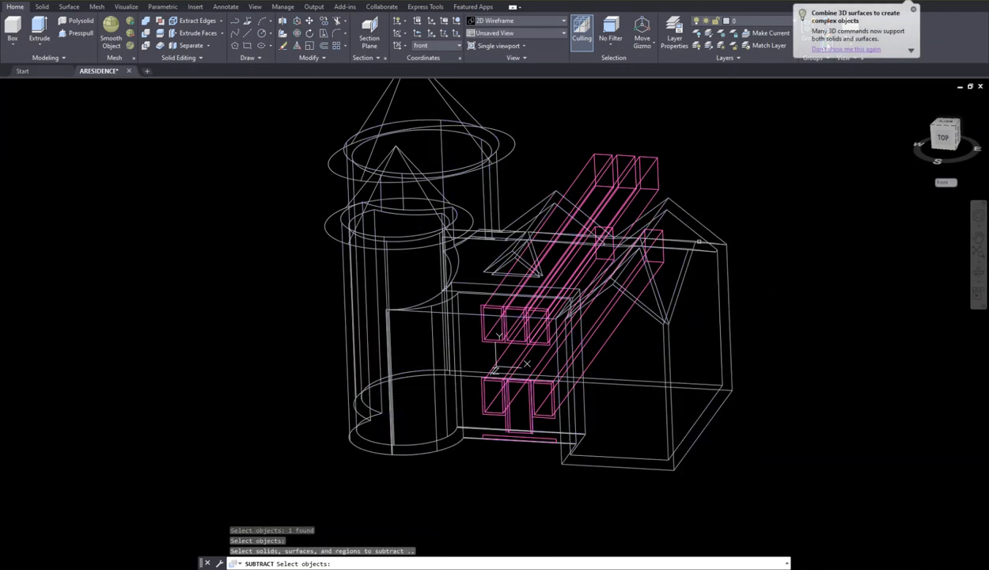
click(660, 266)
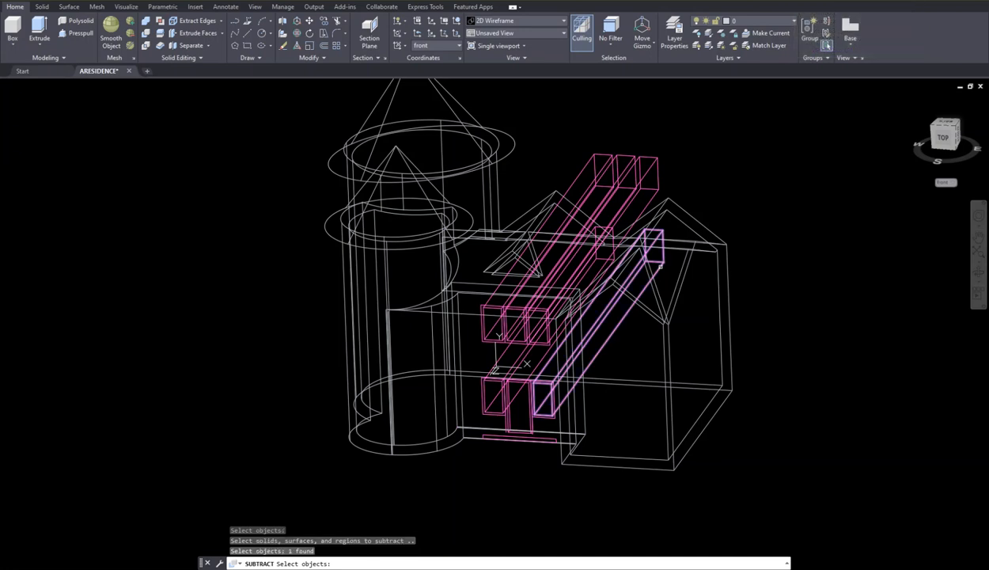
click(656, 188)
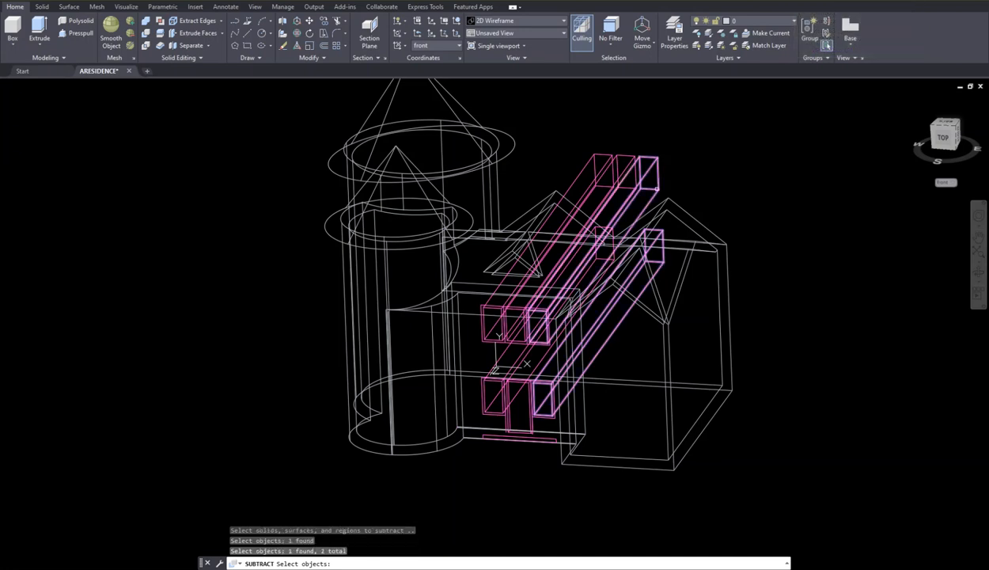
click(611, 159)
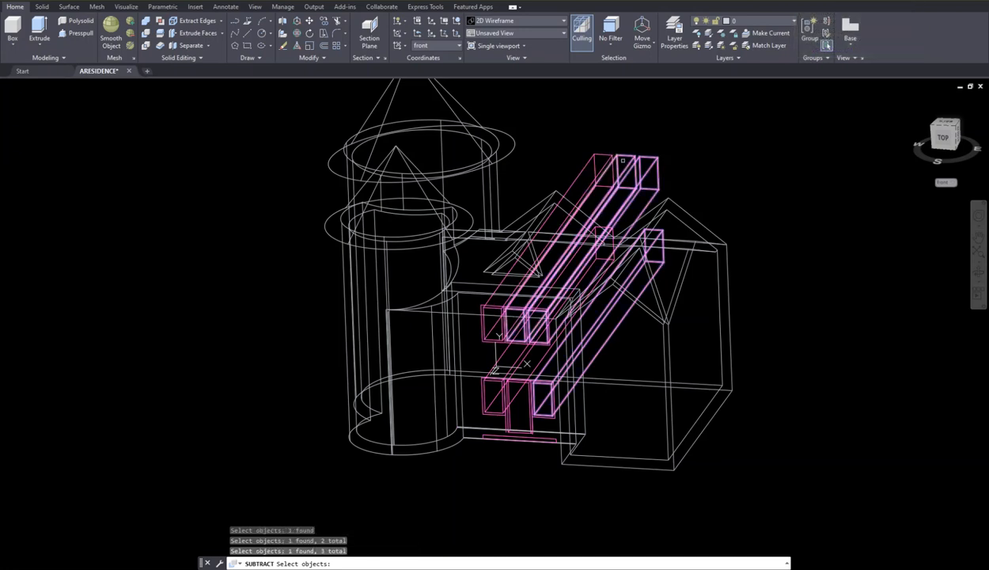
click(599, 156)
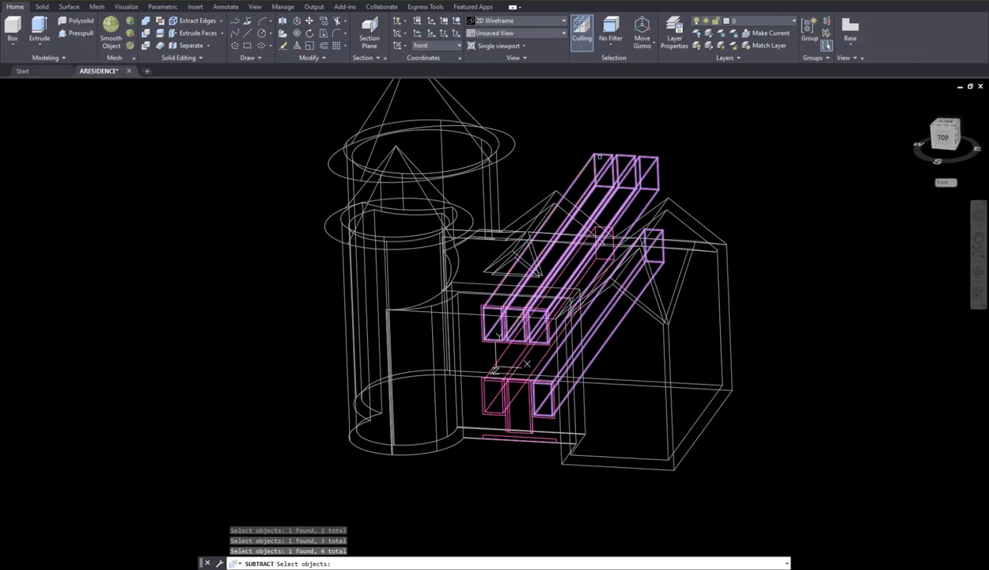
click(590, 270)
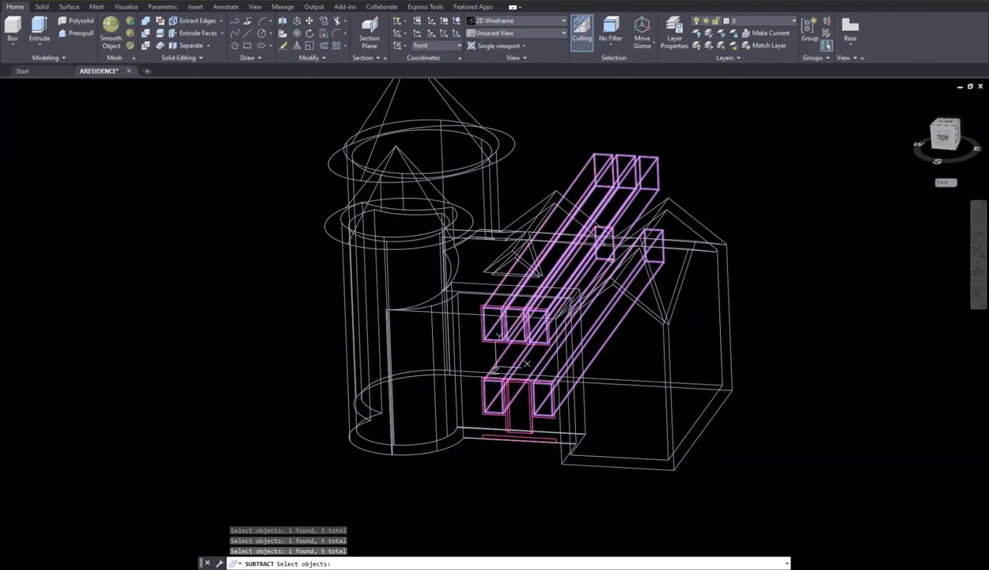
key(Return)
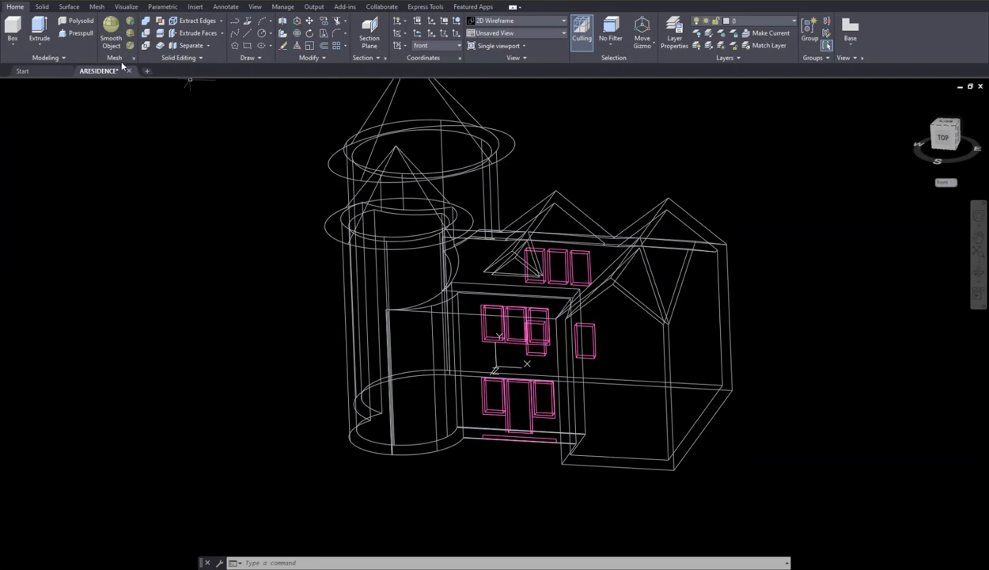
key(ctrl+s)
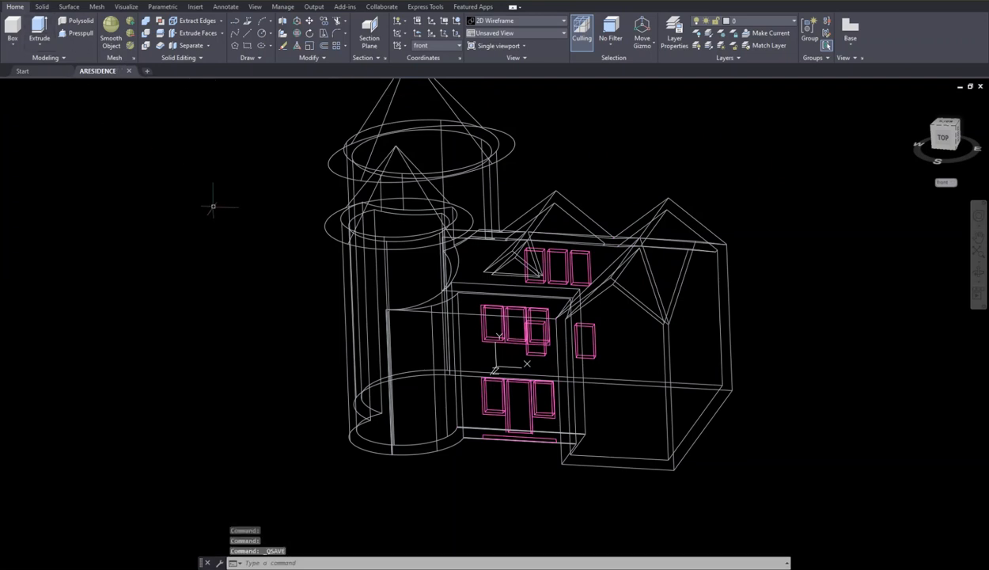
Set the shade mode to Conceptual to view the house as a shaded model.
text(sh)
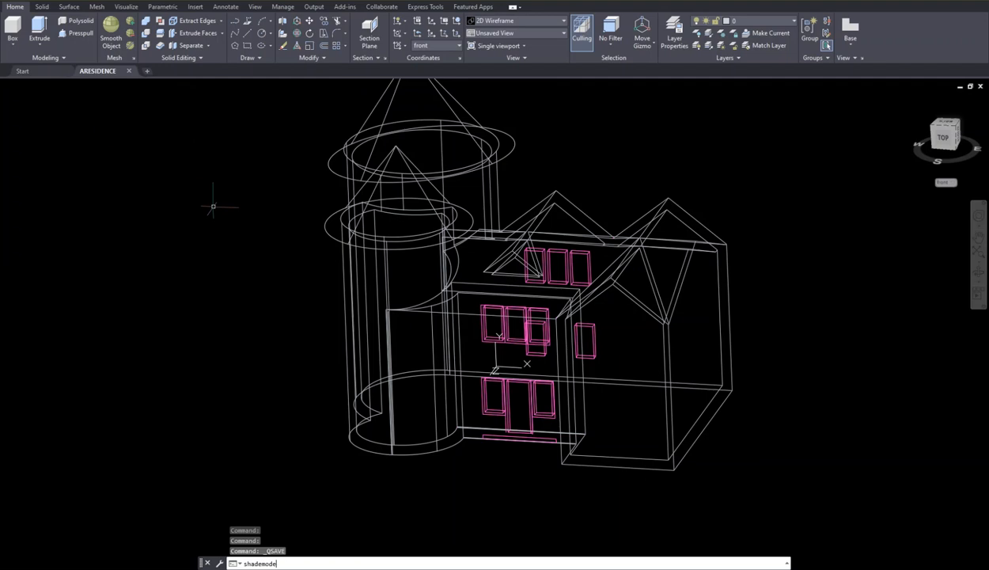
text(ademode)
key(Return)
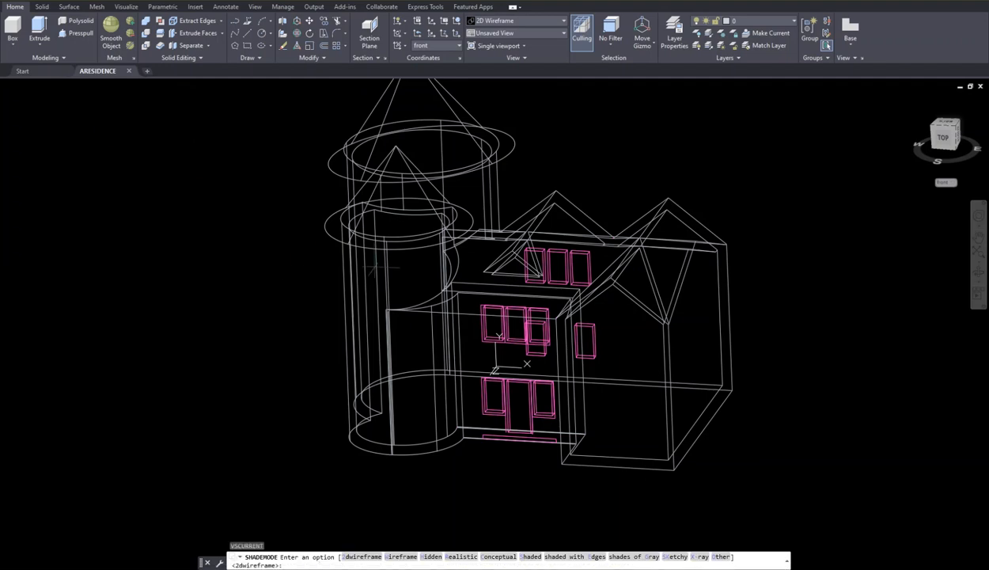
click(498, 557)
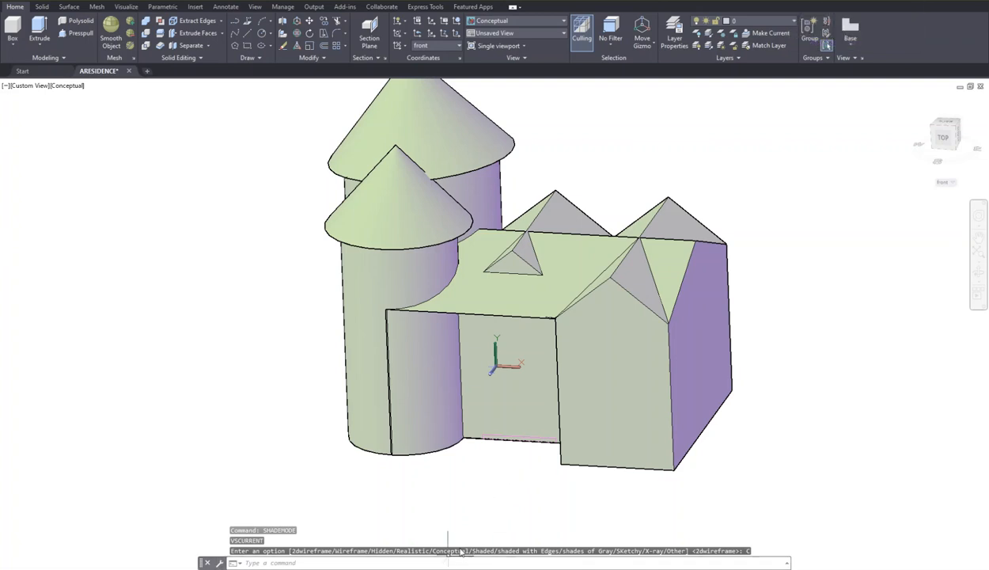
Change the shade mode to Realistic and examine the house's front wall.
key(Return)
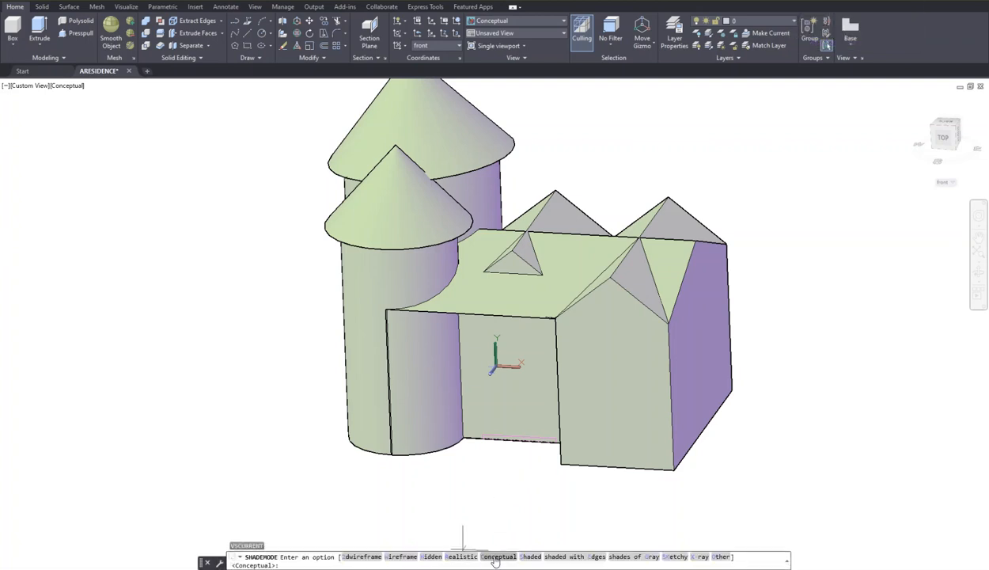
click(464, 556)
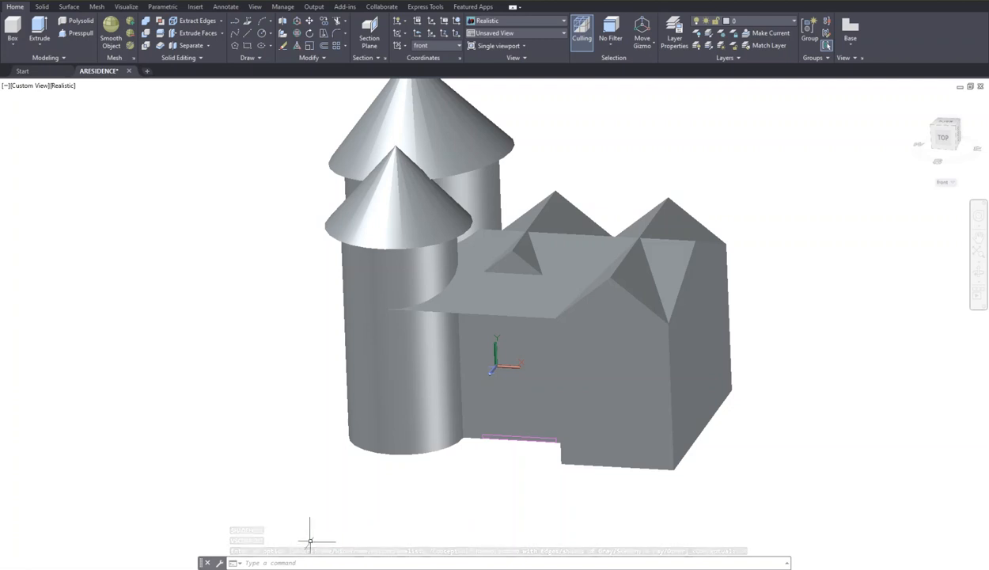
key(Escape)
key(Escape)
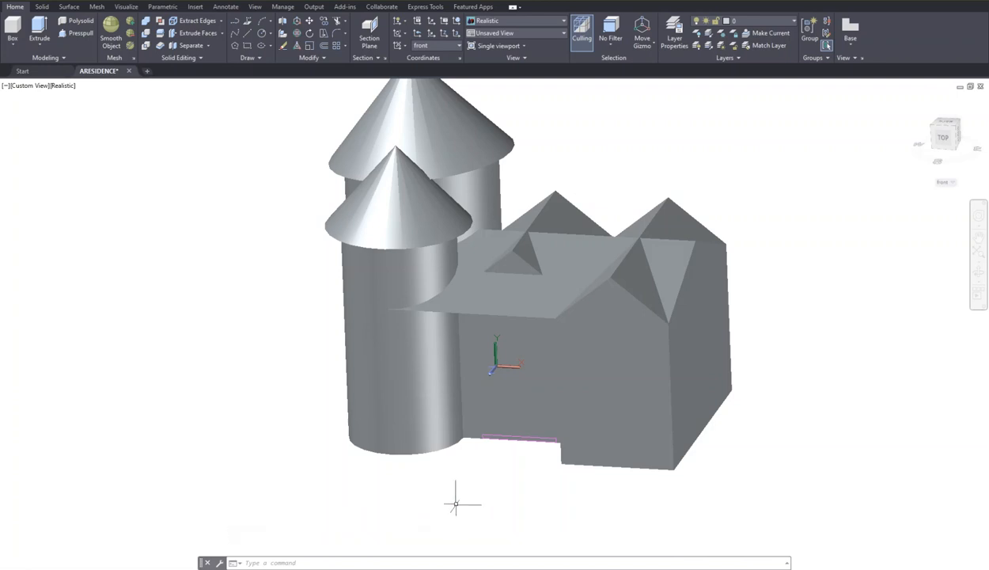
key(Escape)
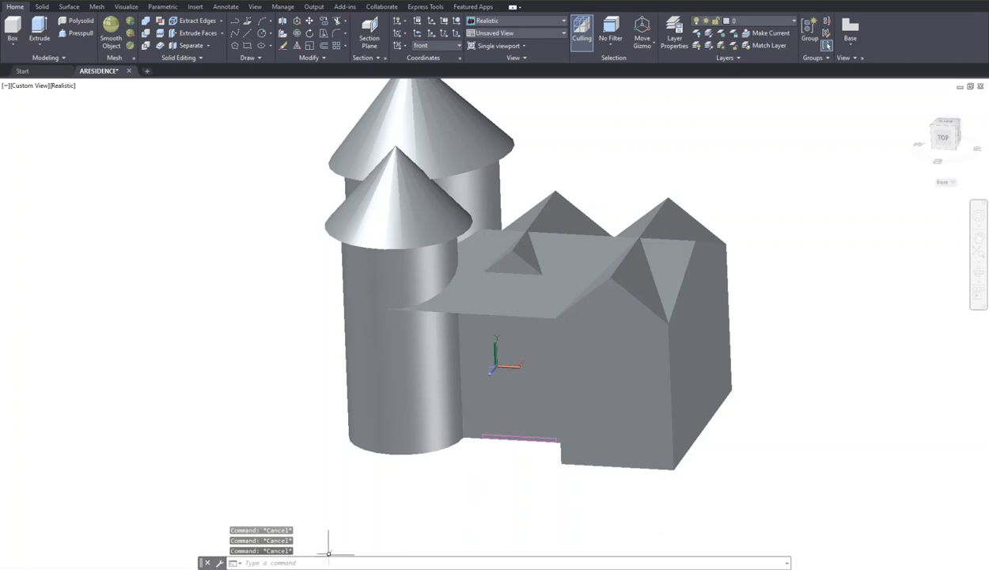
Return the shade mode to 2D wireframe and examine the door and window openings up close.
text(shademode)
key(Return)
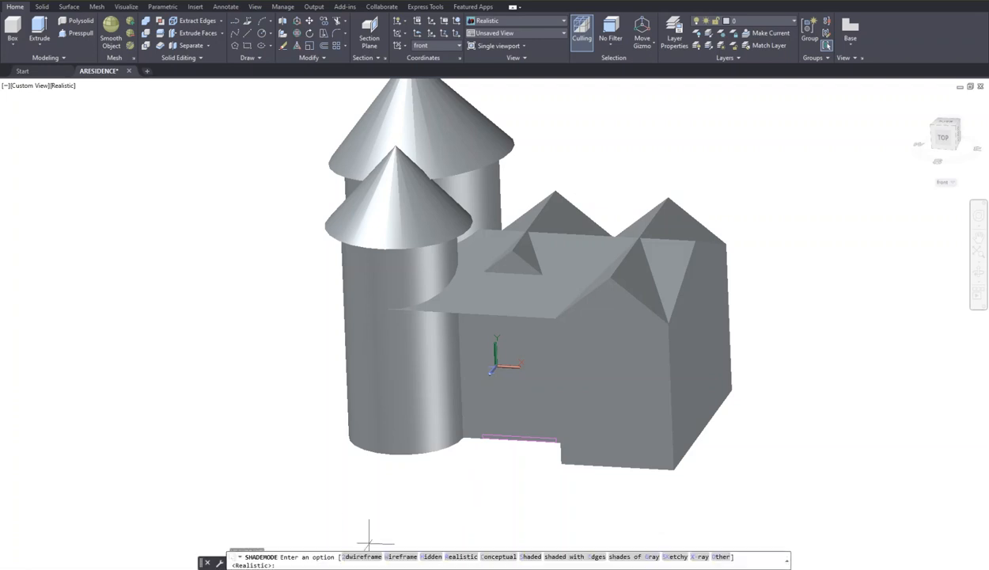
text(2)
key(Return)
scroll(510, 427, up, 4)
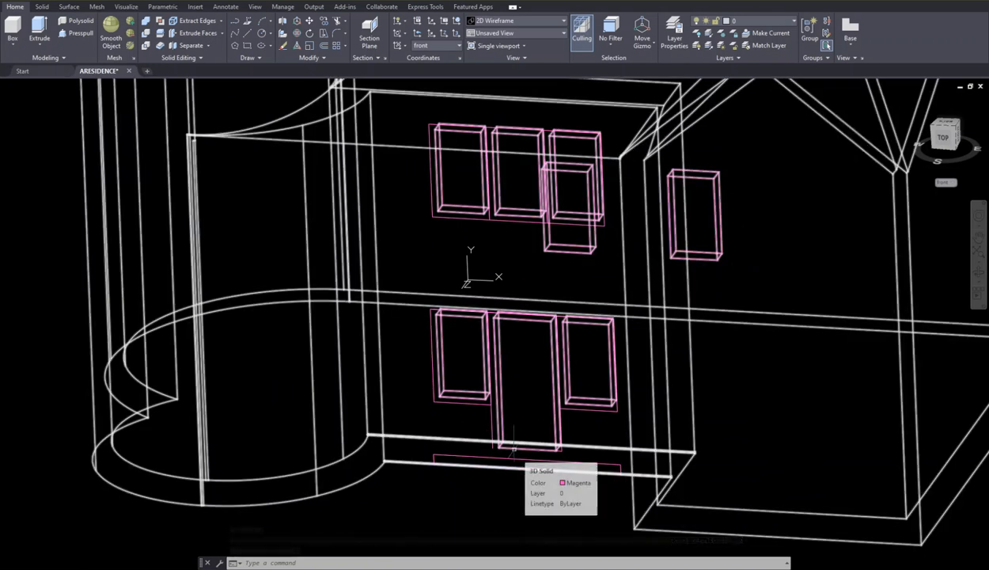
scroll(513, 445, down, 2)
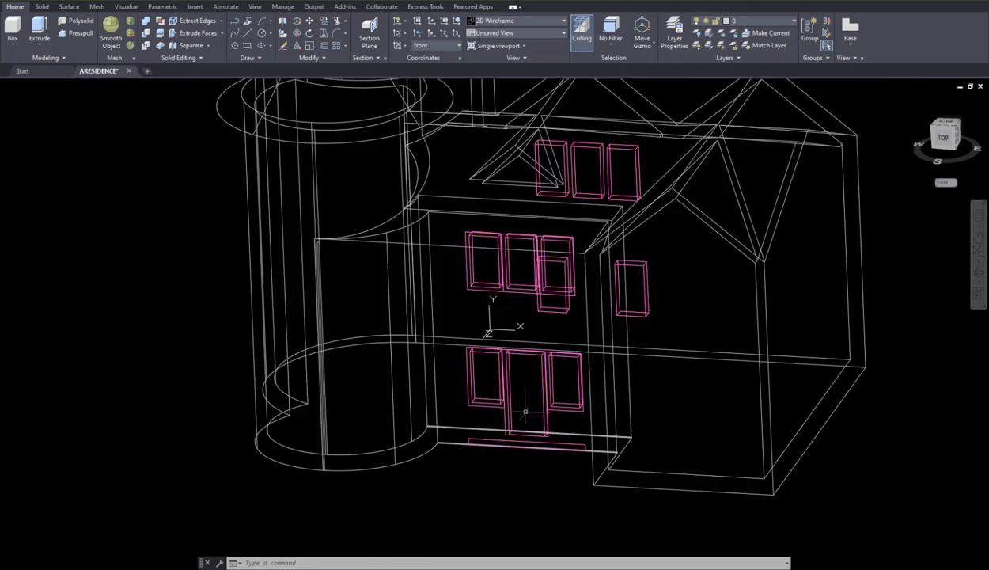
View the house in plan and examine how the window and door cuts run through the front and rear walls.
scroll(523, 411, up, 2)
scroll(536, 411, down, 2)
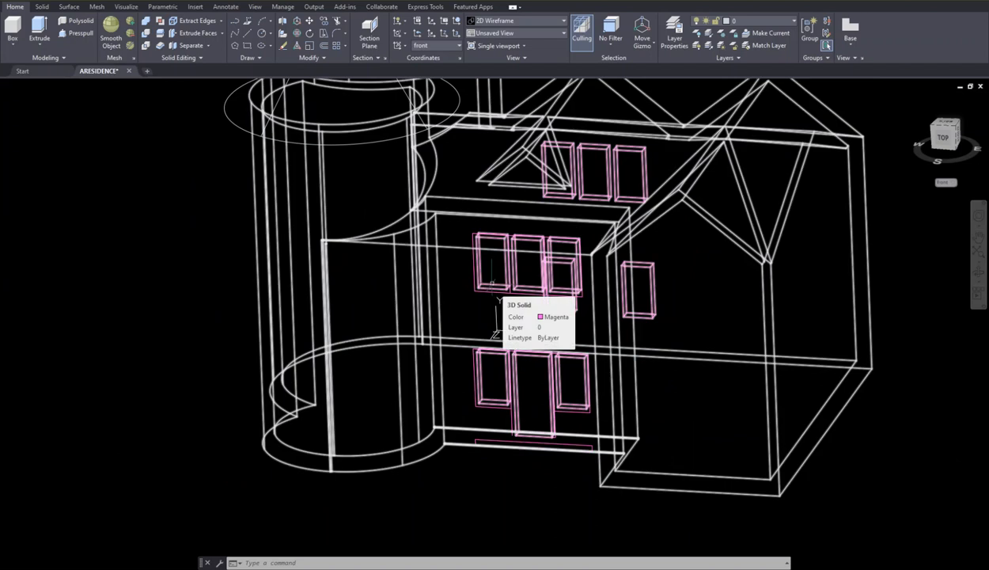
scroll(492, 282, down, 3)
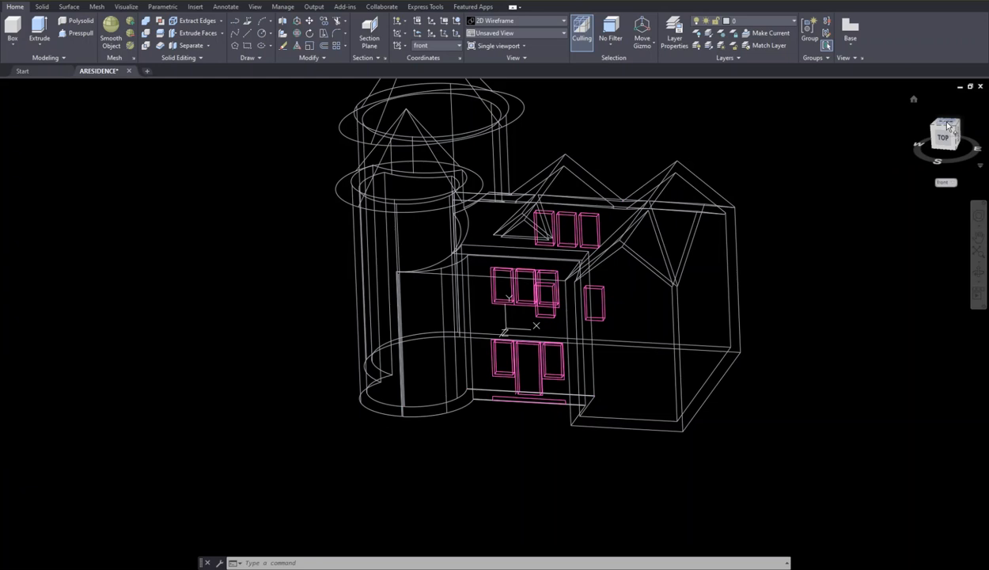
click(947, 128)
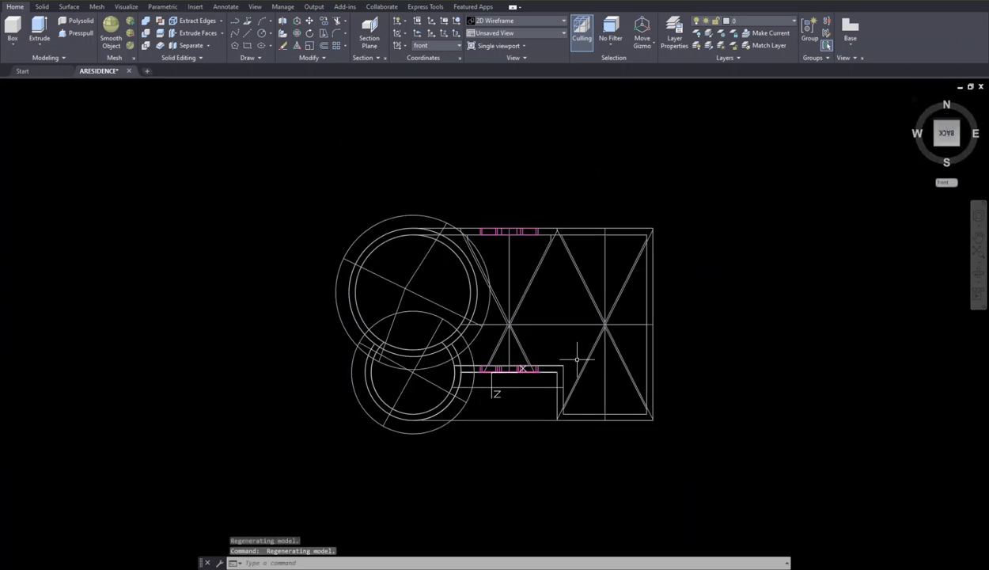
scroll(525, 369, up, 5)
scroll(527, 370, down, 4)
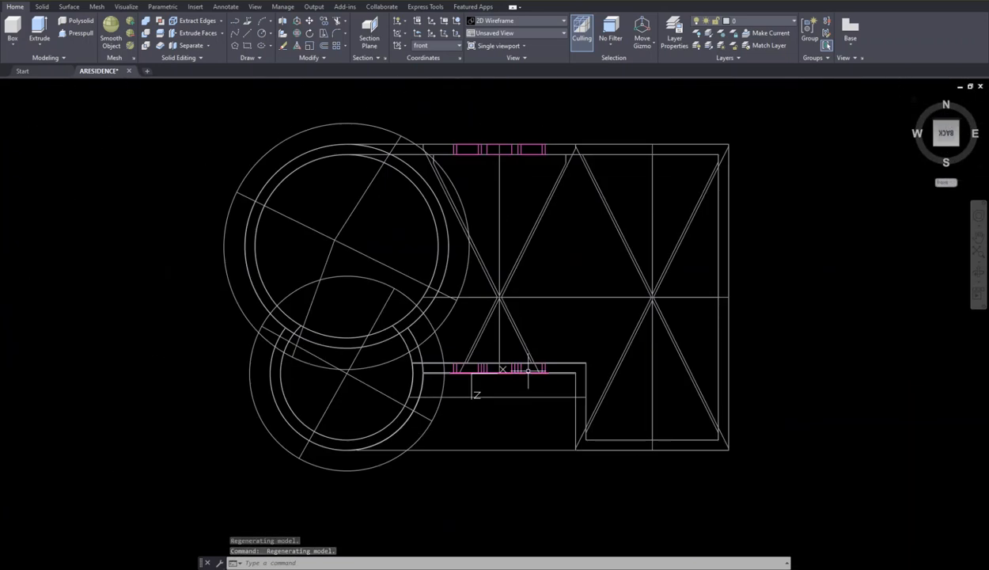
scroll(528, 370, up, 5)
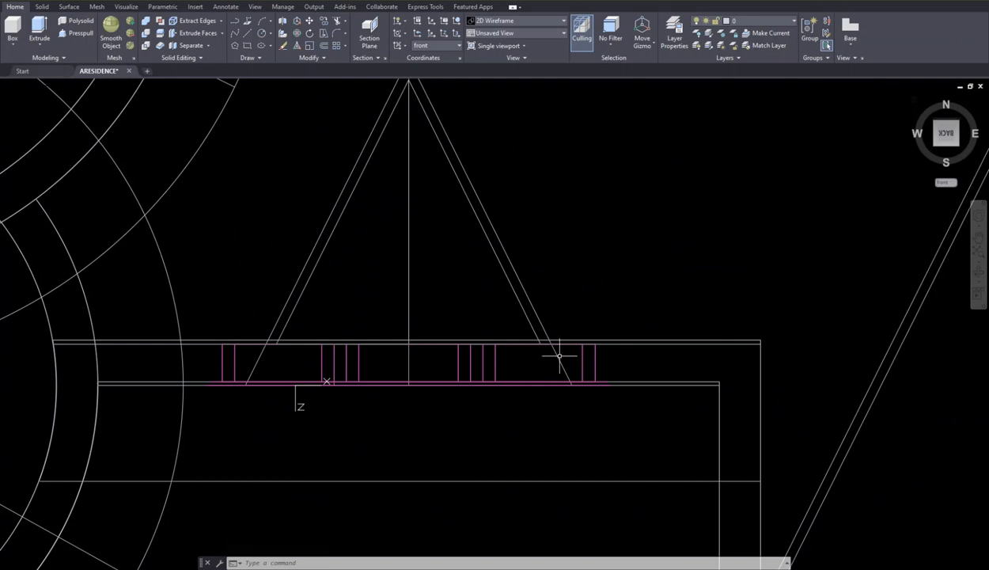
scroll(553, 354, down, 4)
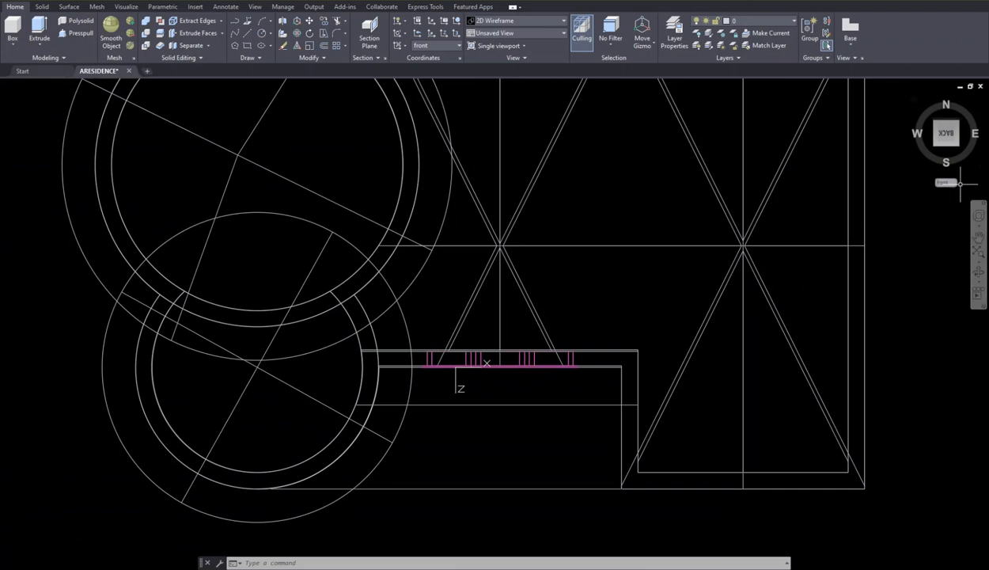
Return to the earlier 3D view of the house with repeated Zoom Previous.
text(z)
key(Return)
text(p)
key(Return)
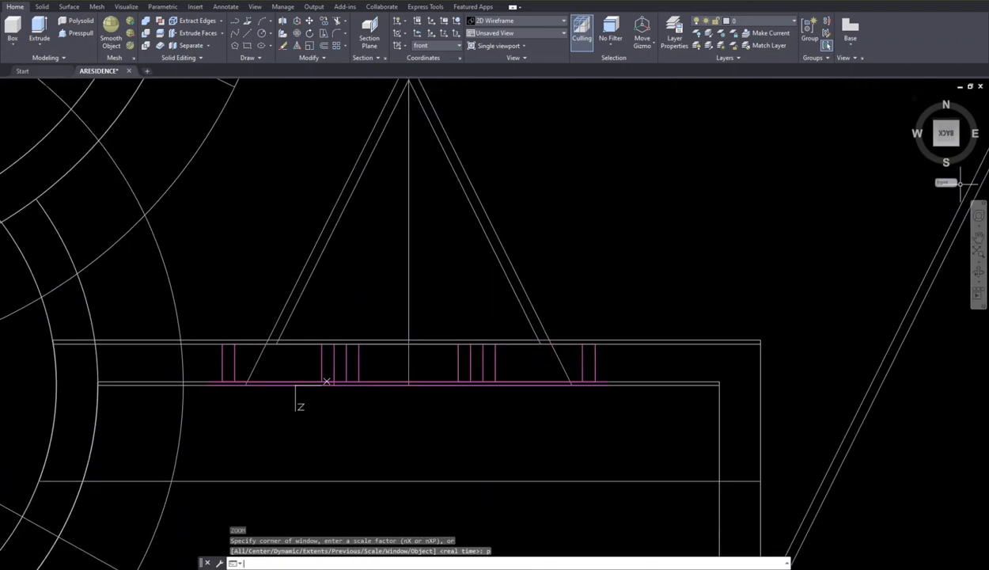
key(Return)
text(p)
key(Return)
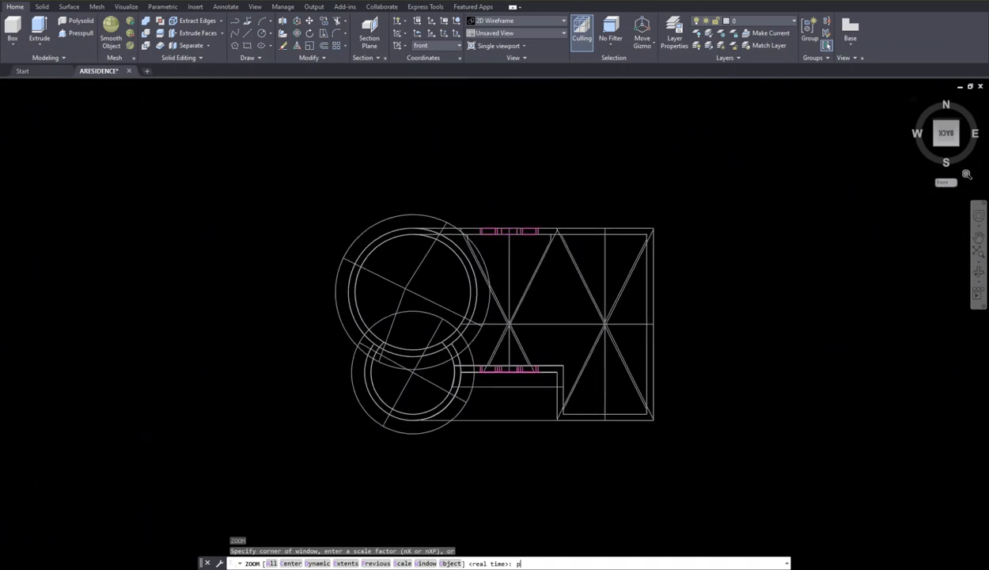
key(Return)
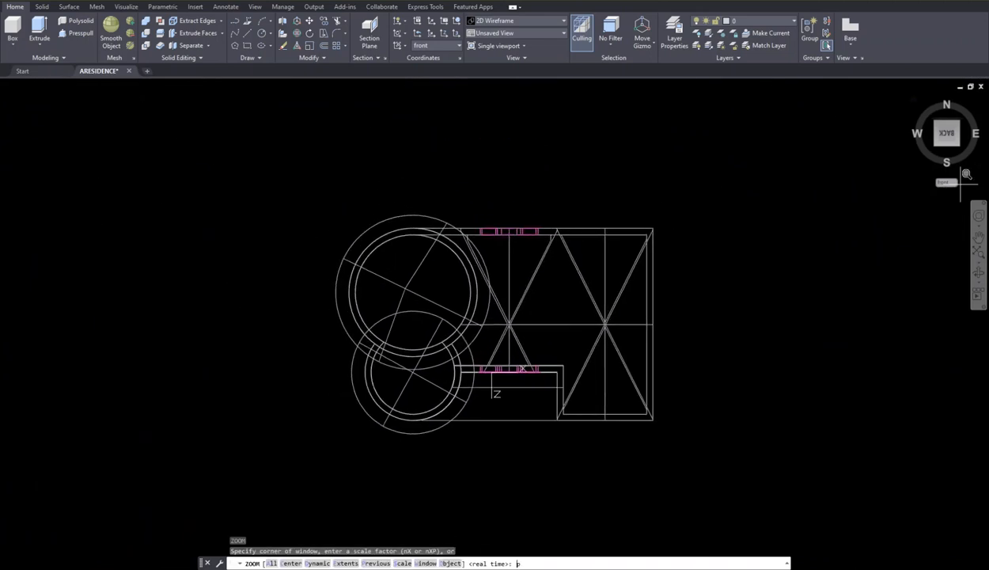
text(p)
key(Return)
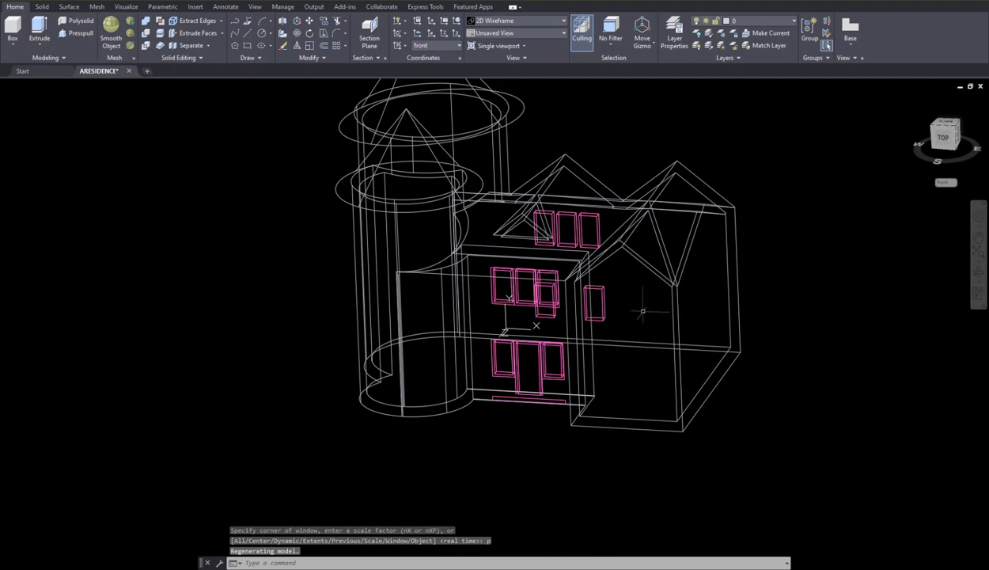
middle_drag(640, 313, 607, 330)
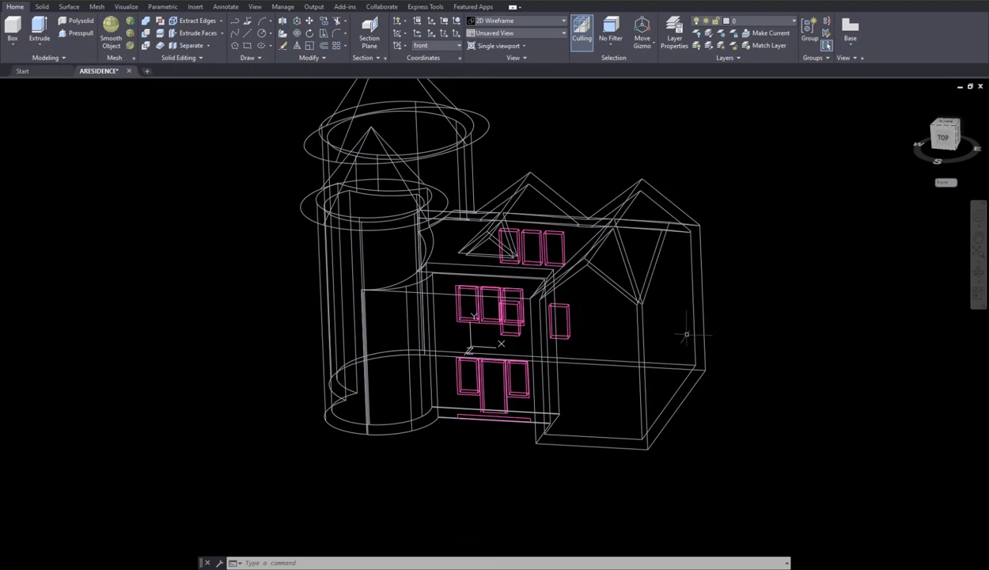
Undo the recent view changes and the 2D wireframe and Realistic shade mode changes.
scroll(506, 404, up, 2)
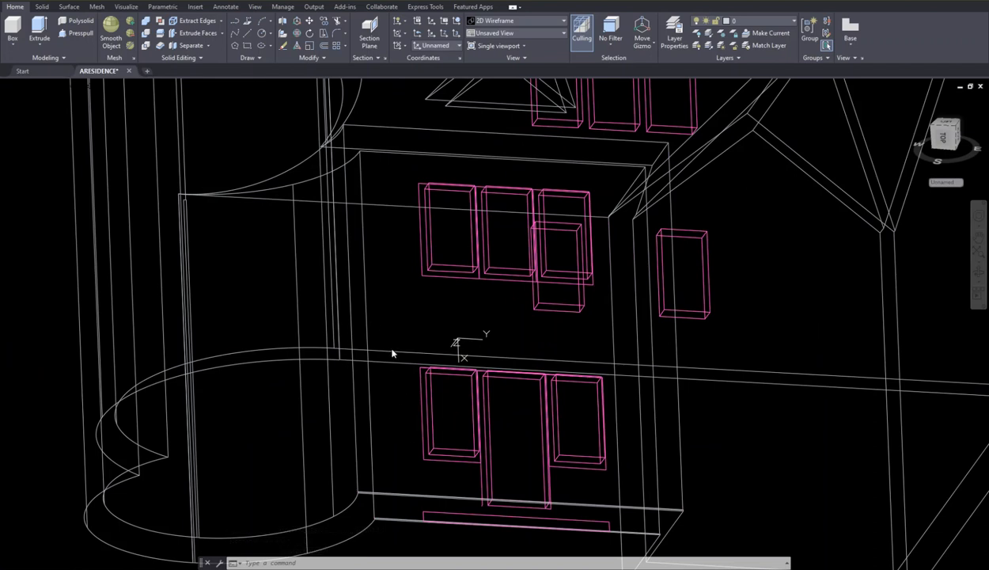
scroll(392, 354, down, 2)
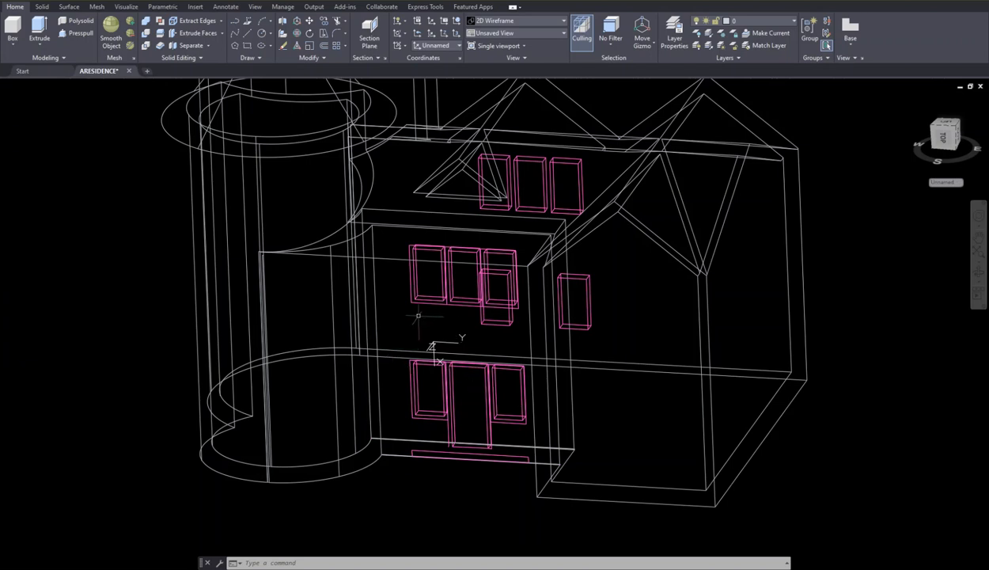
scroll(417, 315, up, 2)
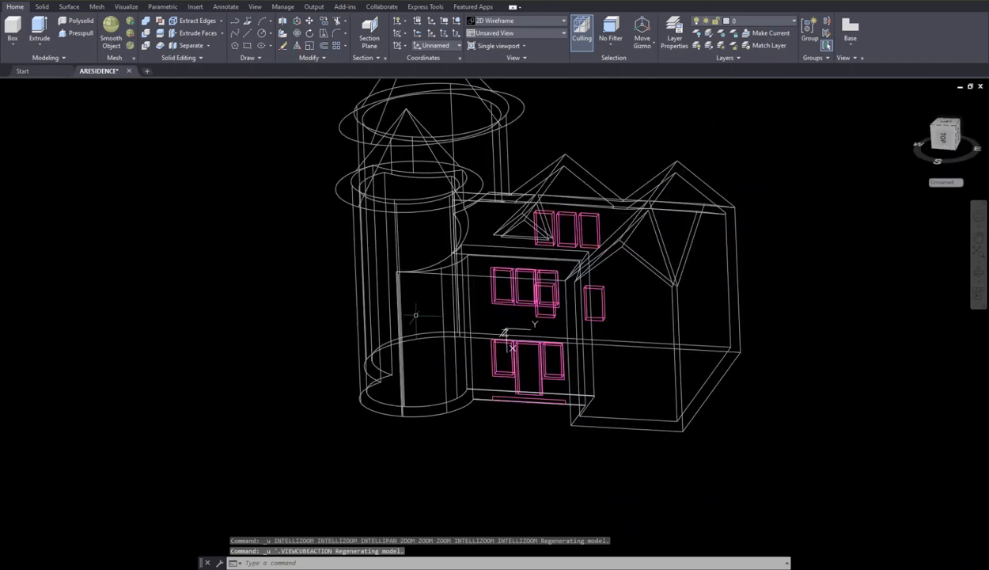
scroll(416, 314, up, 3)
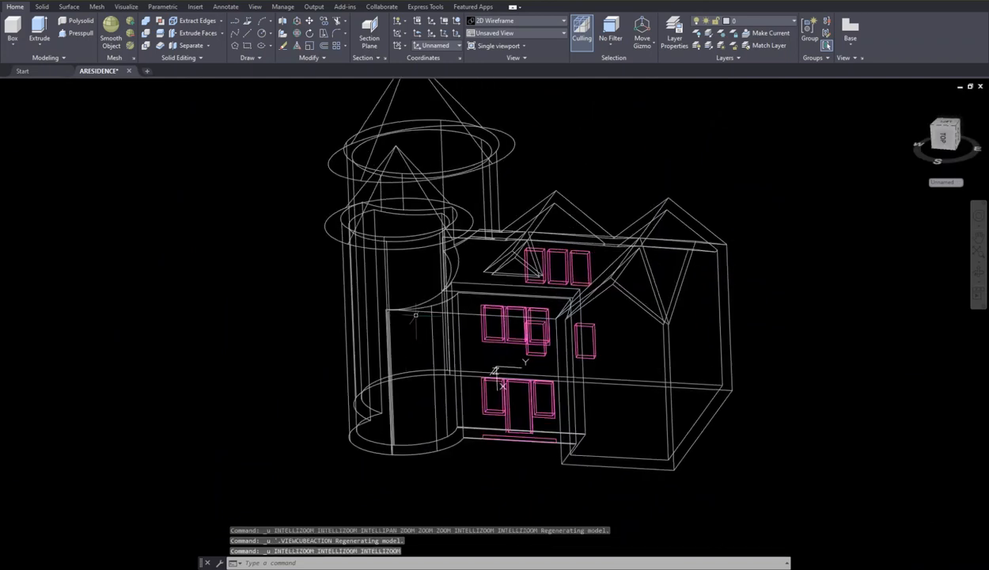
key(ctrl+z)
key(ctrl+z)
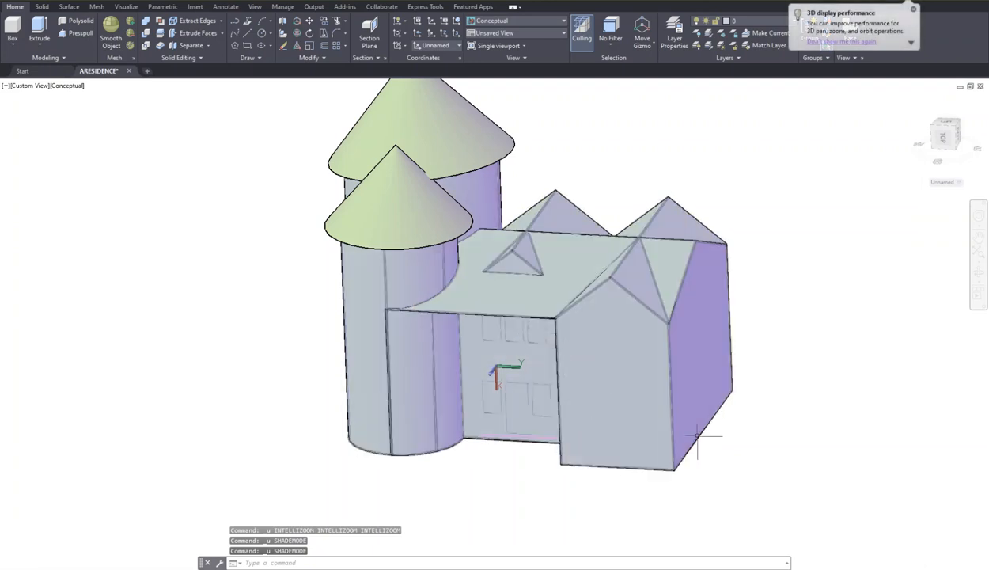
scroll(507, 382, up, 2)
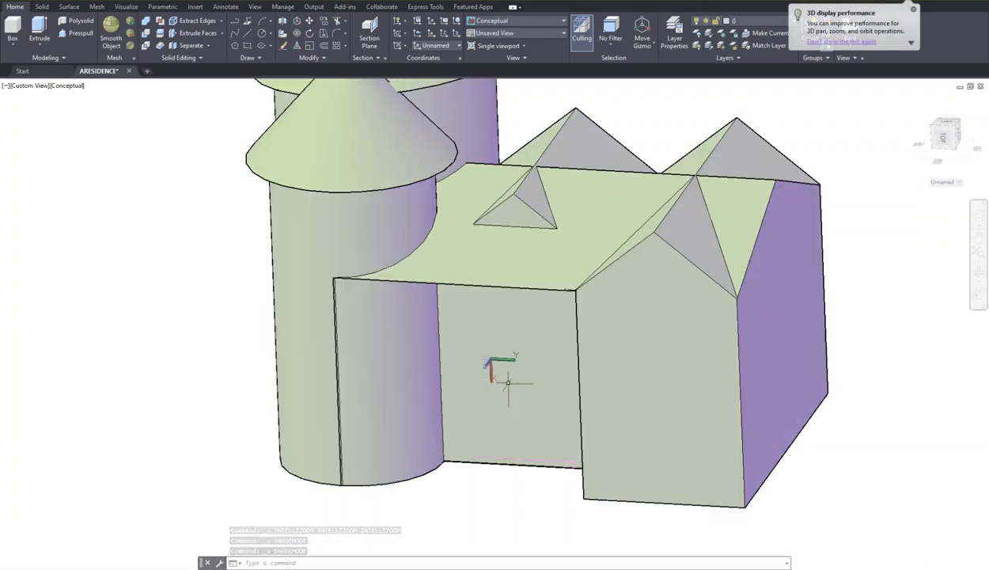
scroll(508, 382, down, 3)
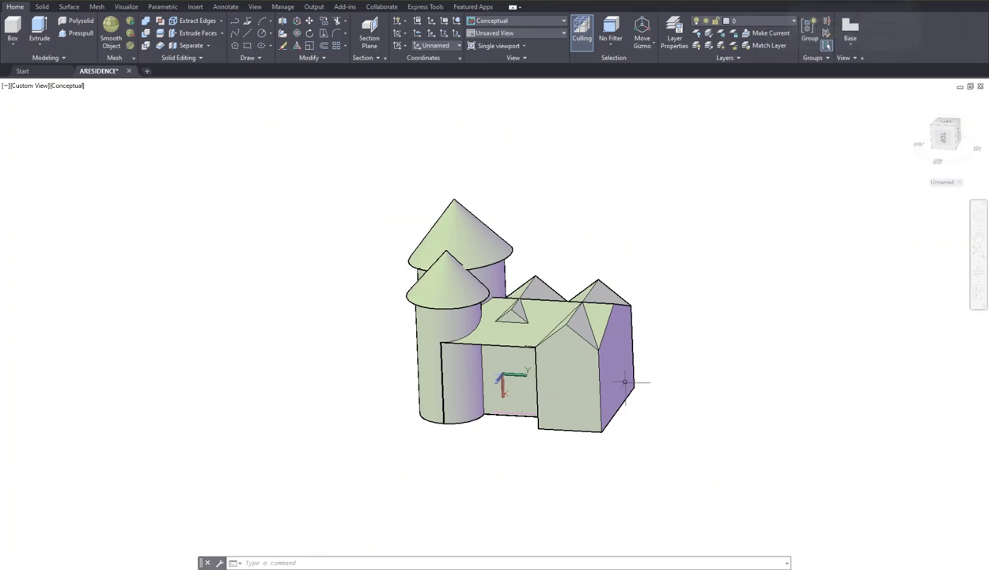
Undo the Conceptual shade mode change and the subtraction of the five window solids from the house.
key(ctrl+z)
key(ctrl+z)
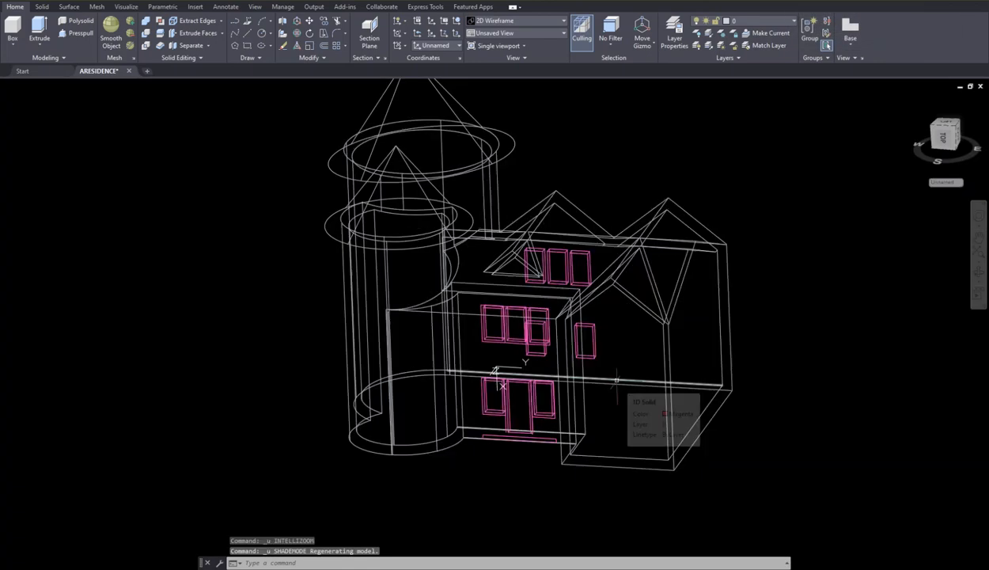
key(ctrl+z)
key(ctrl+z)
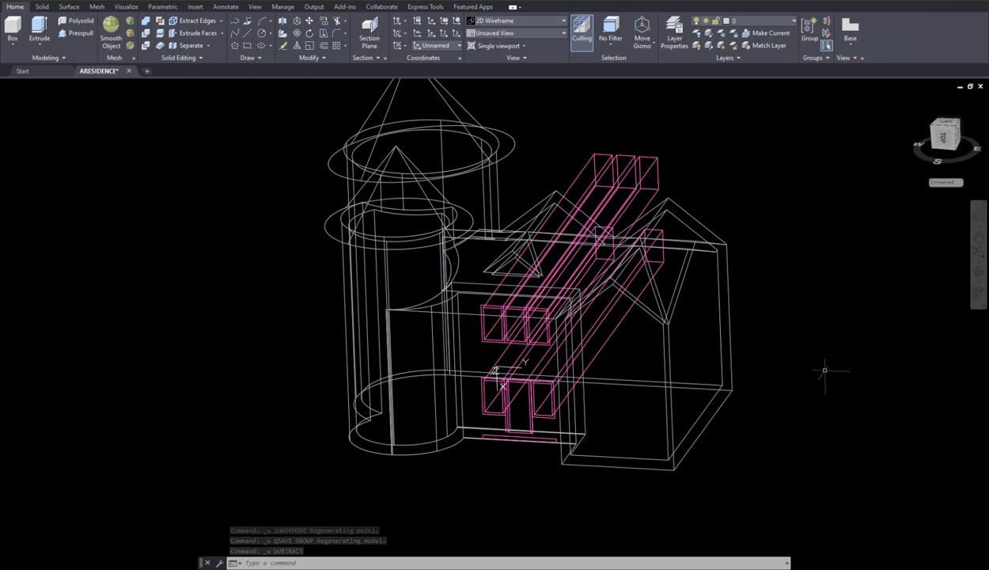
key(Escape)
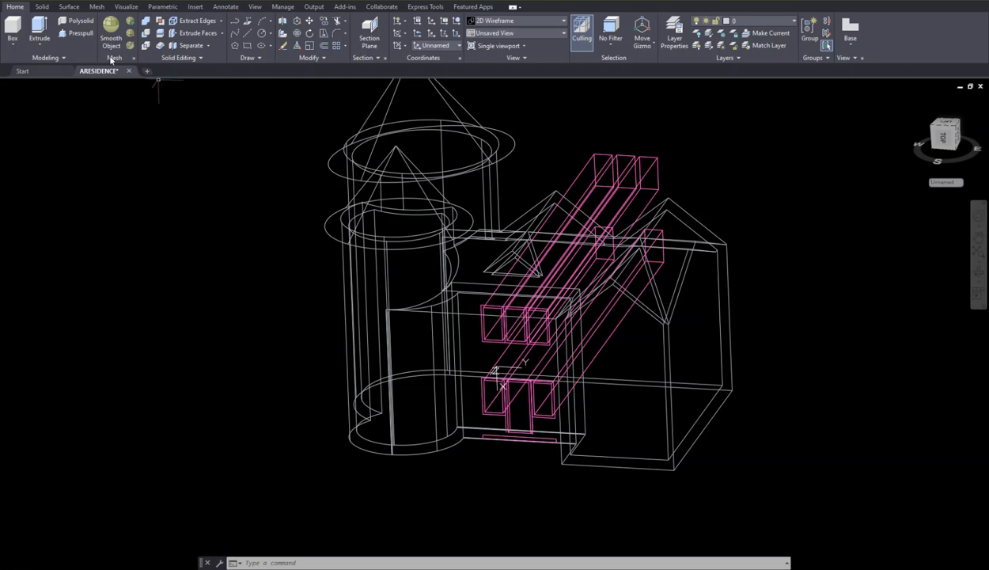
Try to Presspull the bounded area at the leftmost upper window on the recessed front wall.
click(75, 34)
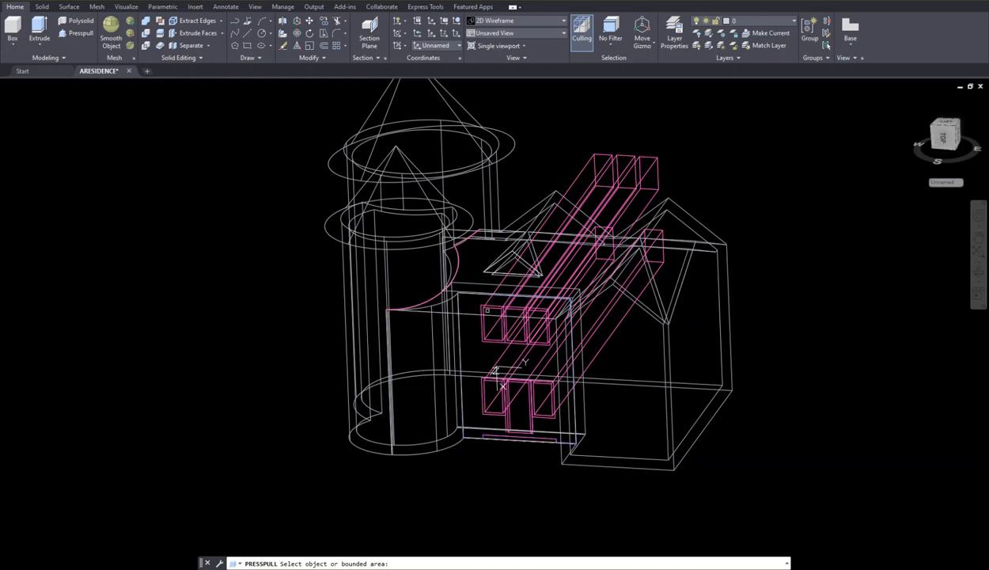
scroll(484, 323, up, 4)
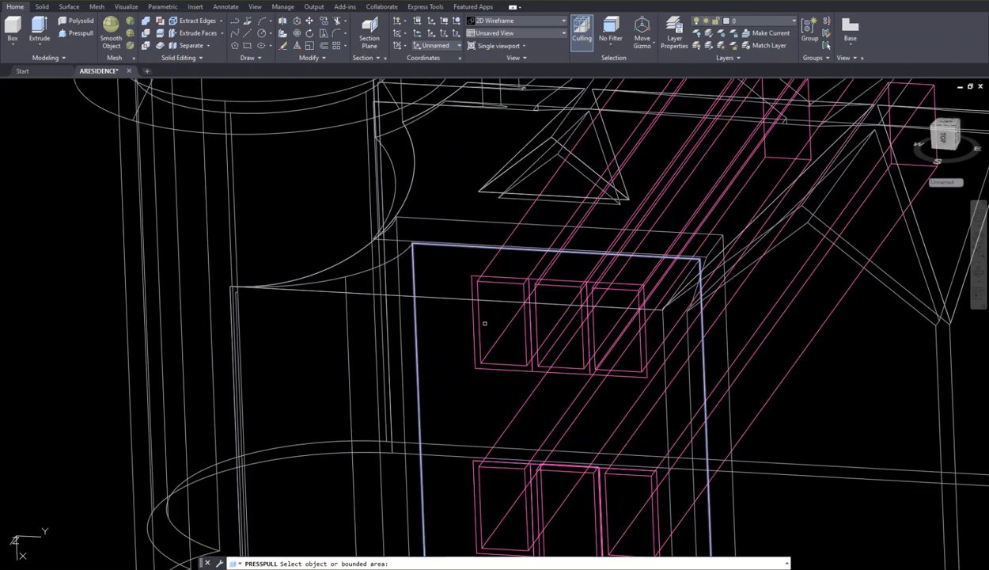
click(478, 319)
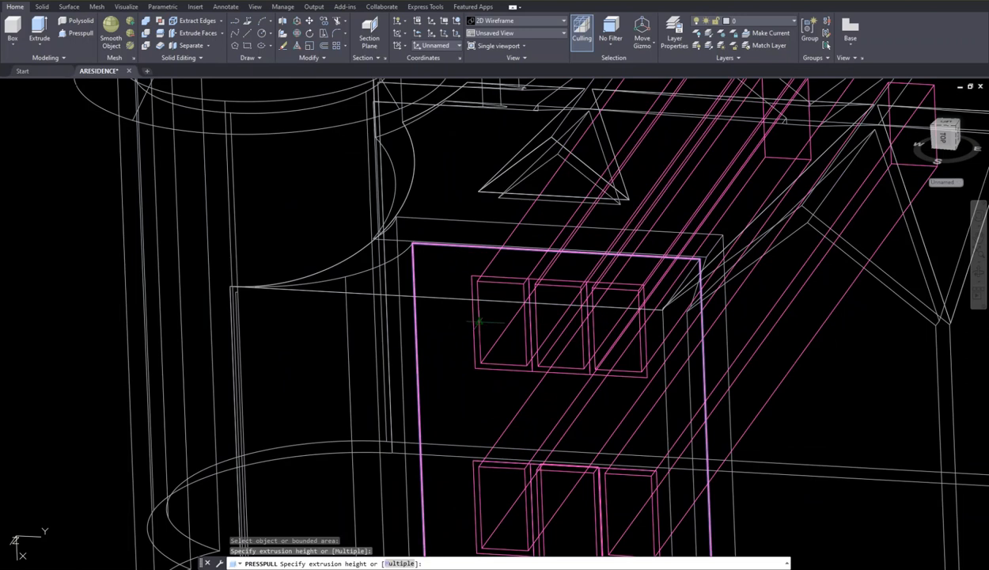
key(Escape)
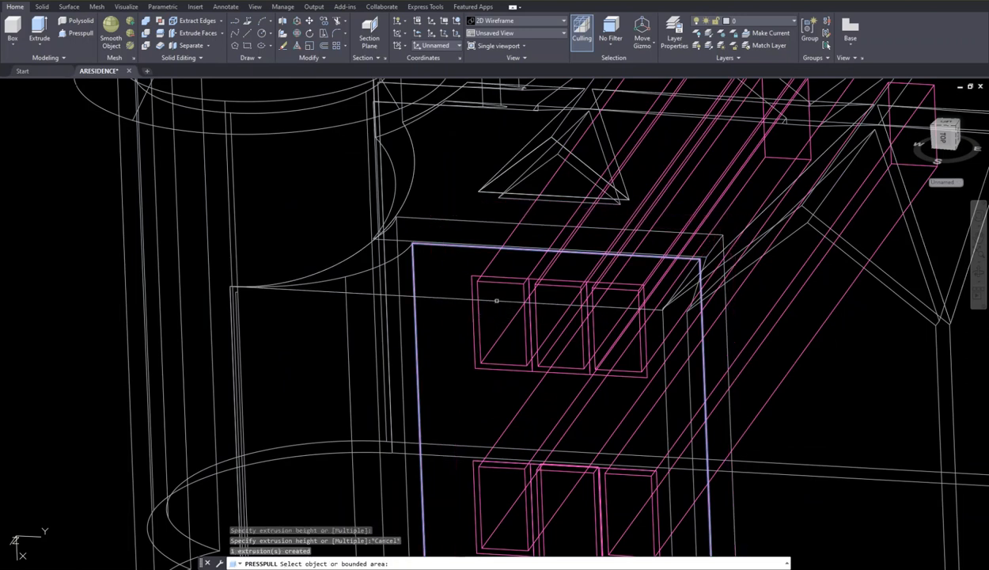
click(493, 281)
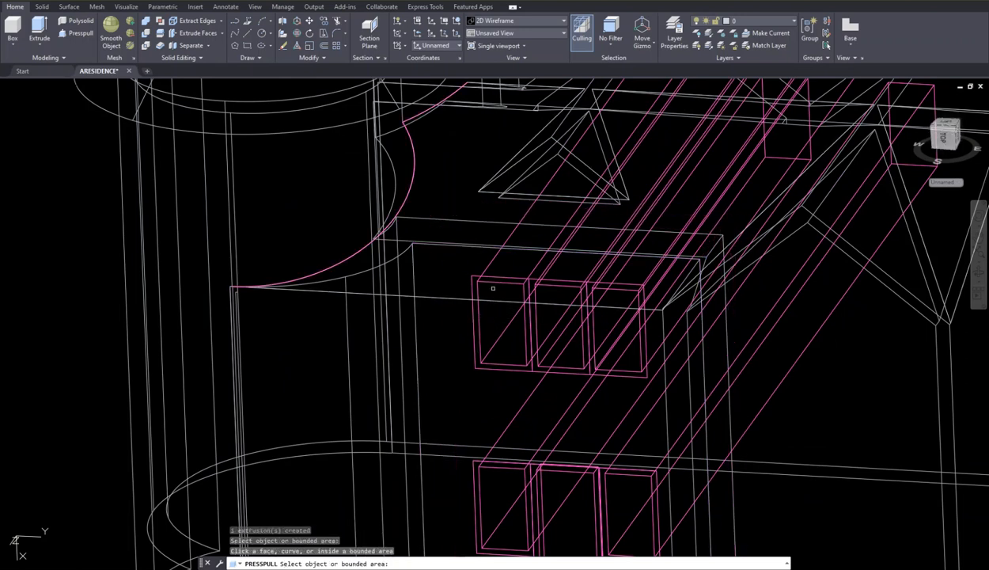
key(Escape)
key(Escape)
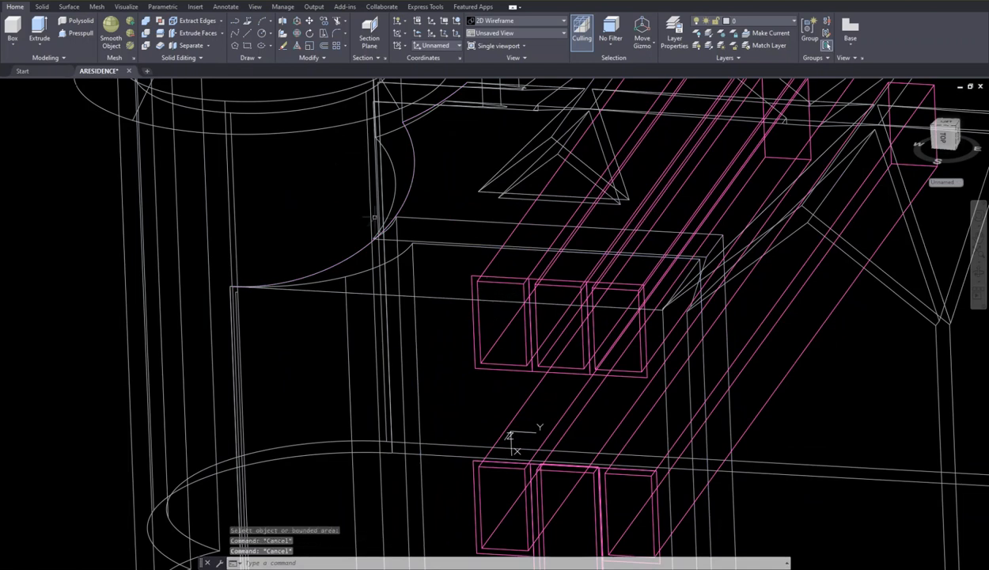
Retry Presspull on the front outline of the leftmost extruded window solid in the upper row.
click(79, 33)
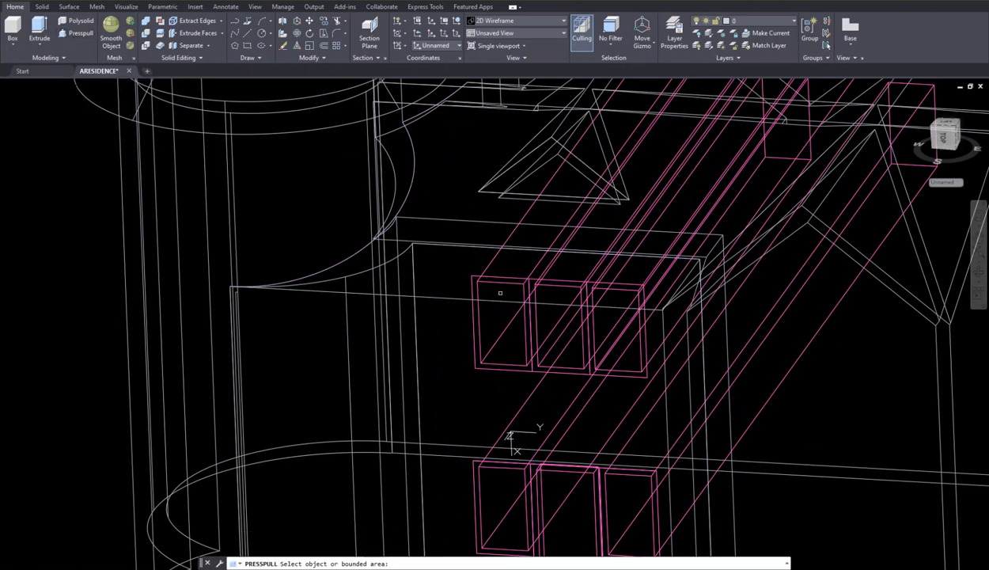
click(496, 282)
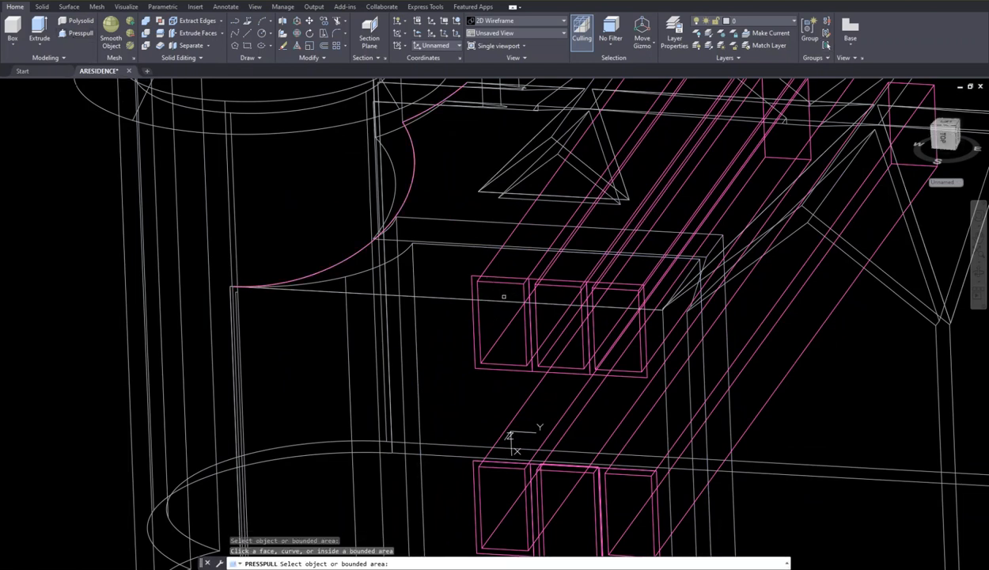
key(Escape)
key(Escape)
key(Escape)
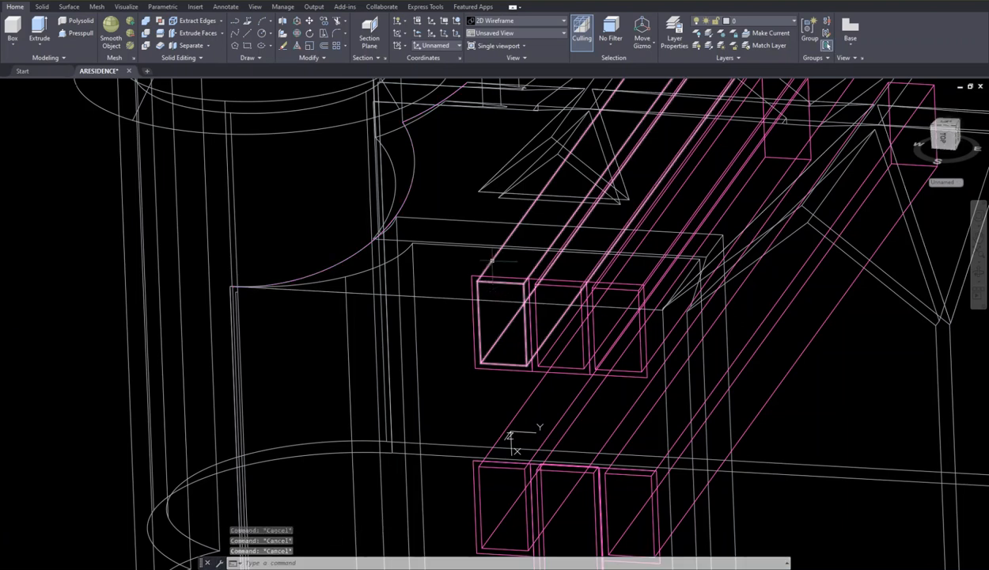
click(491, 260)
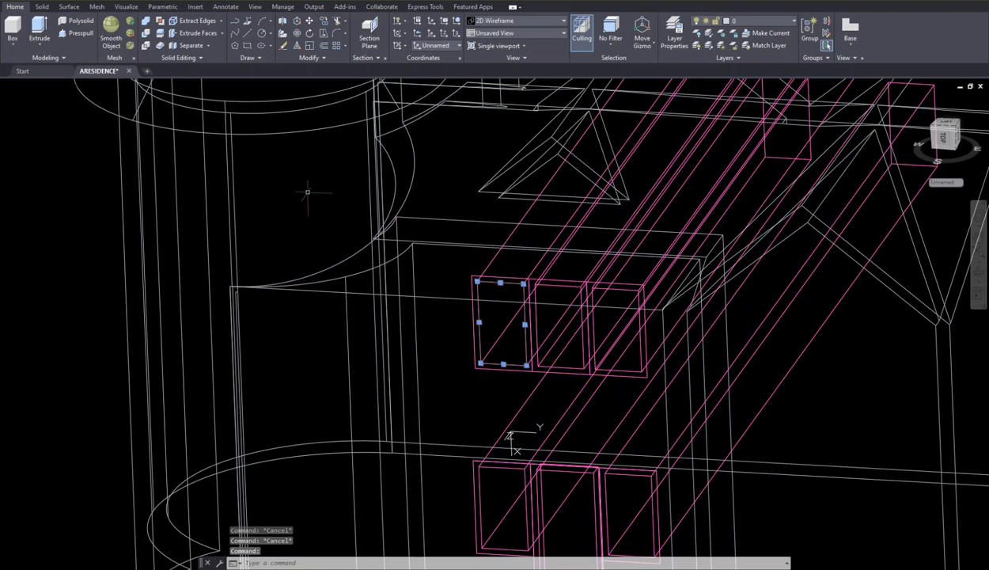
key(Escape)
click(79, 34)
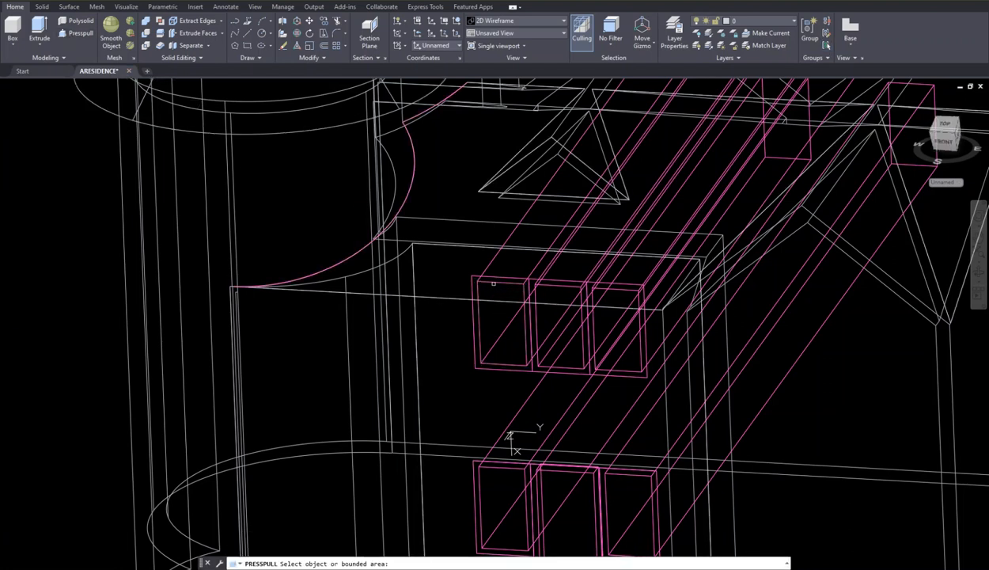
click(488, 291)
click(478, 284)
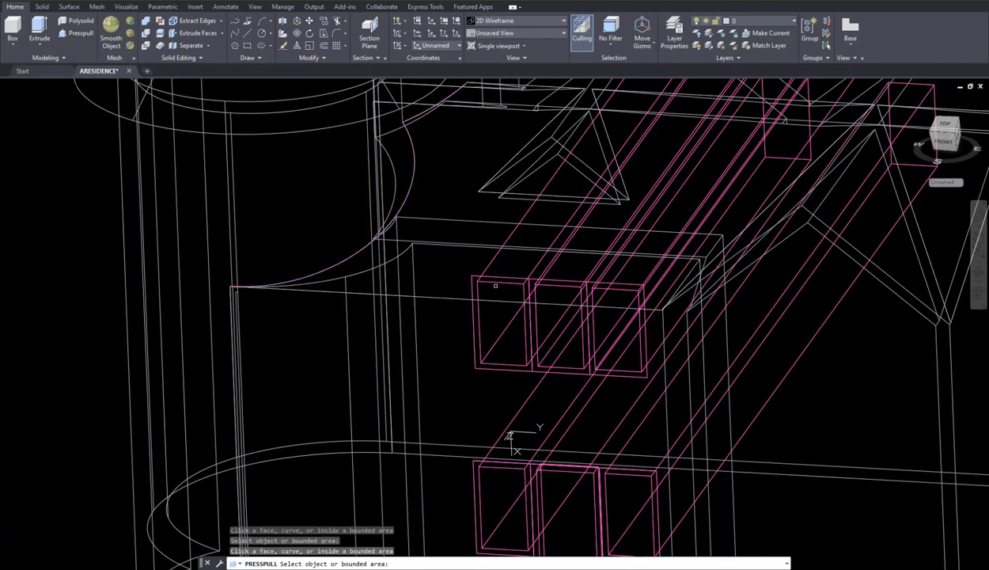
key(Escape)
key(Escape)
key(Escape)
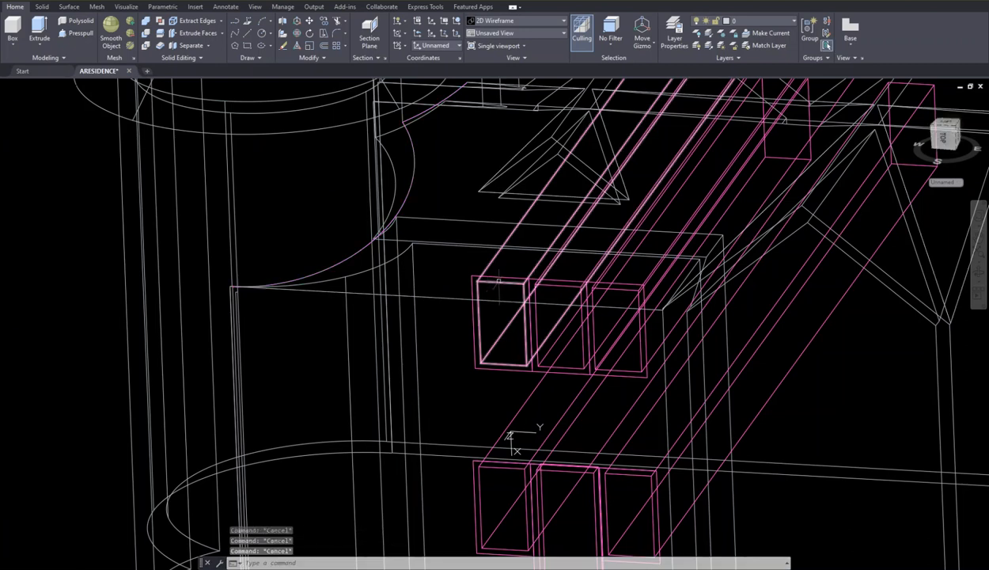
click(498, 281)
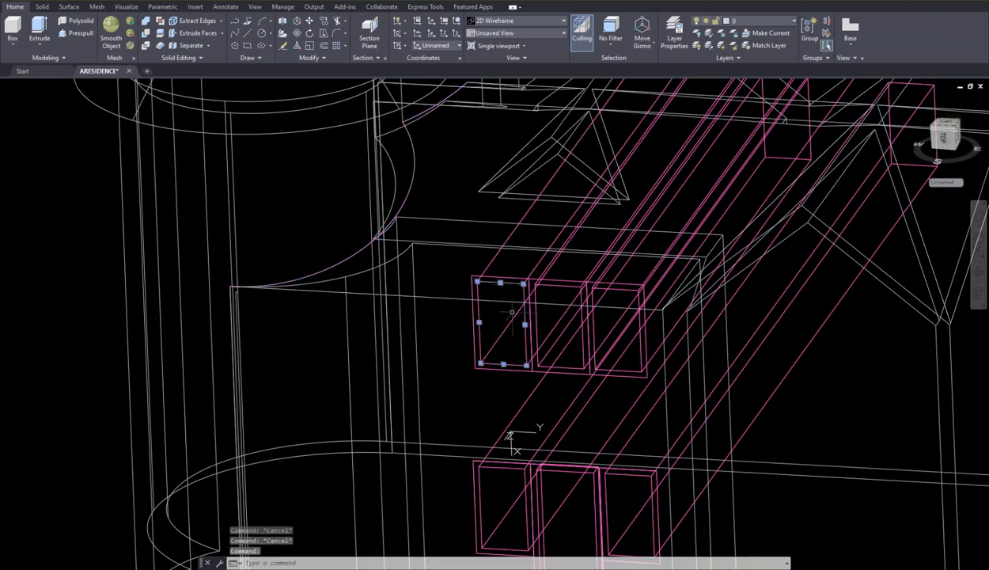
key(Escape)
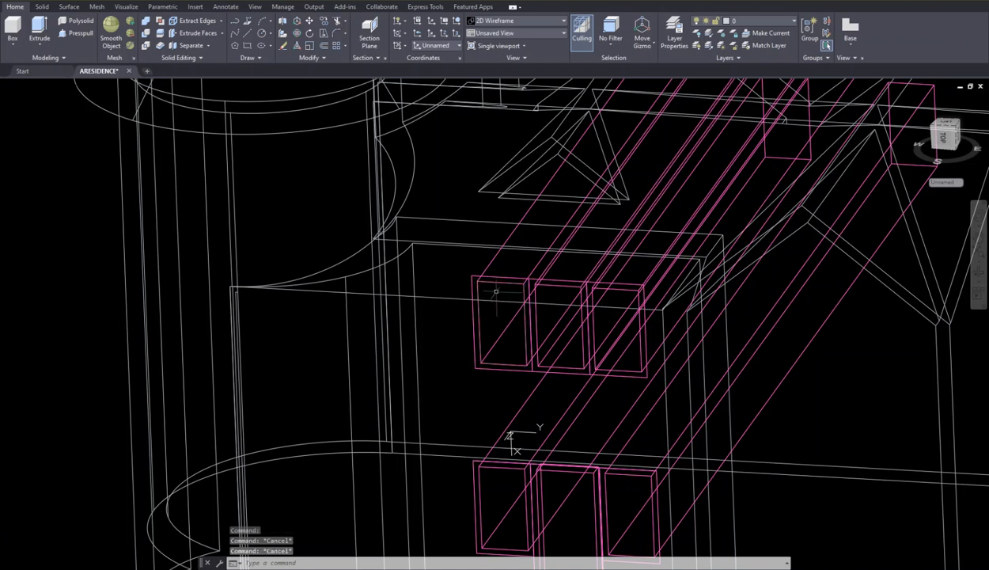
scroll(496, 293, down, 2)
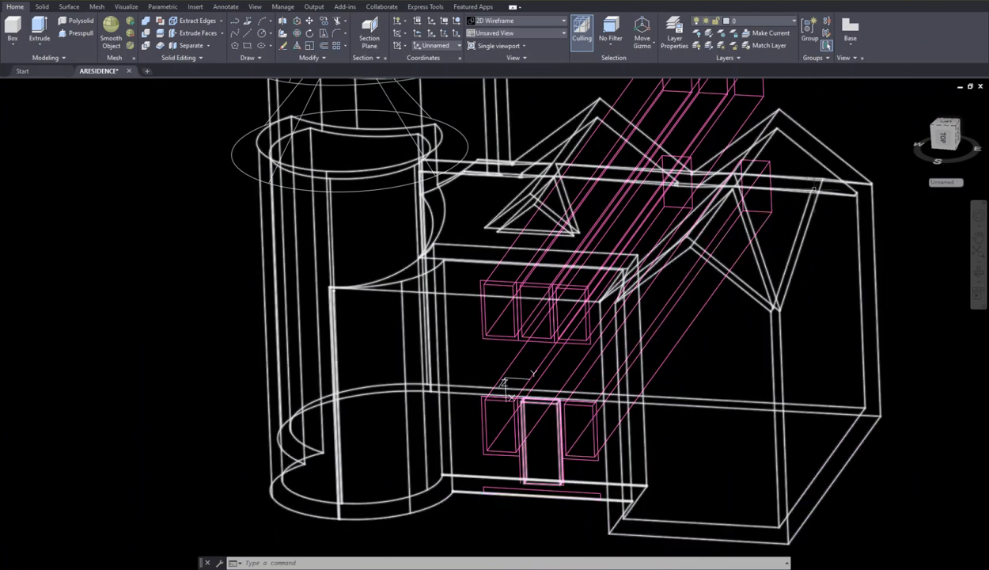
Set a plan view of the residence from above and align the UCS to that view.
click(947, 124)
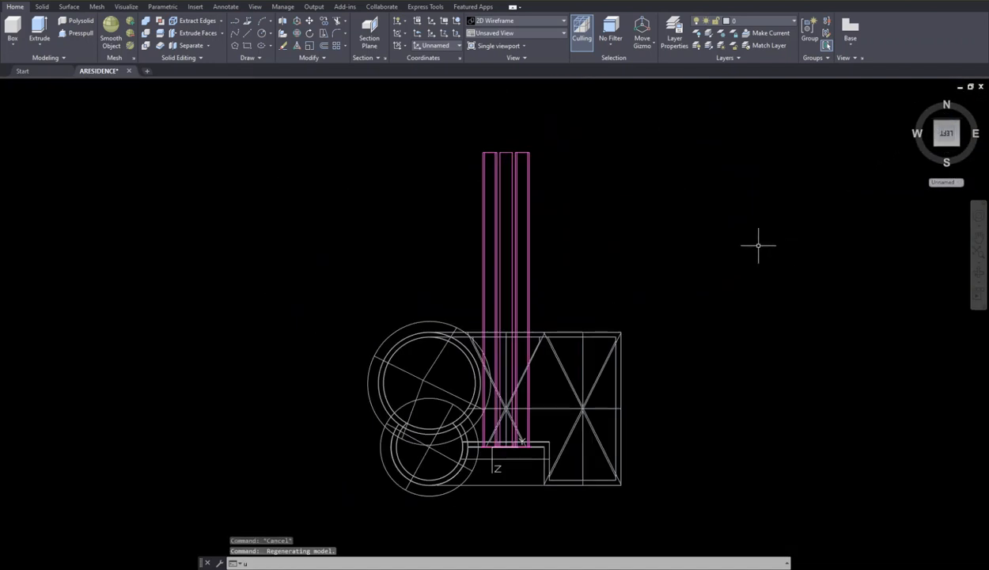
text(cs)
key(Return)
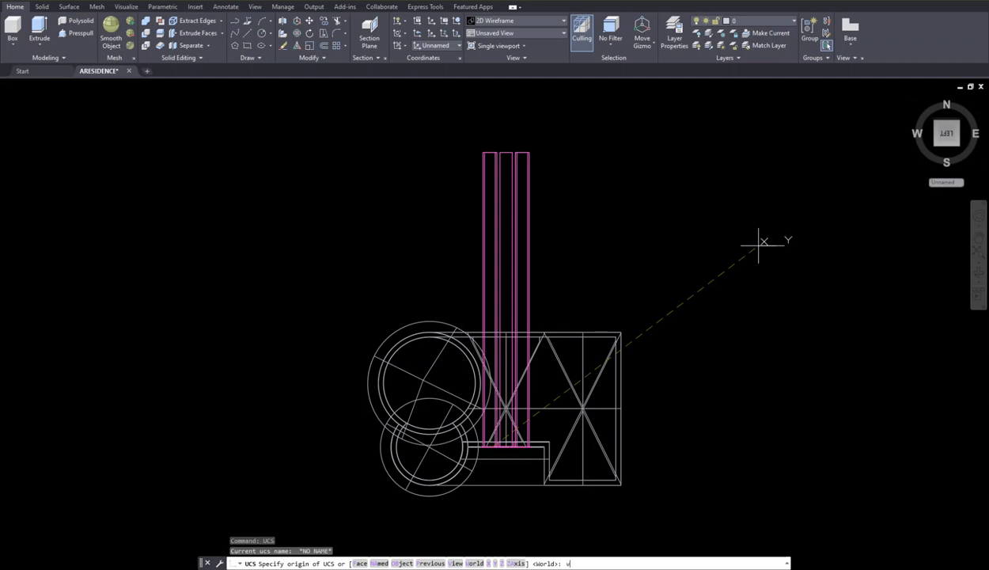
key(Return)
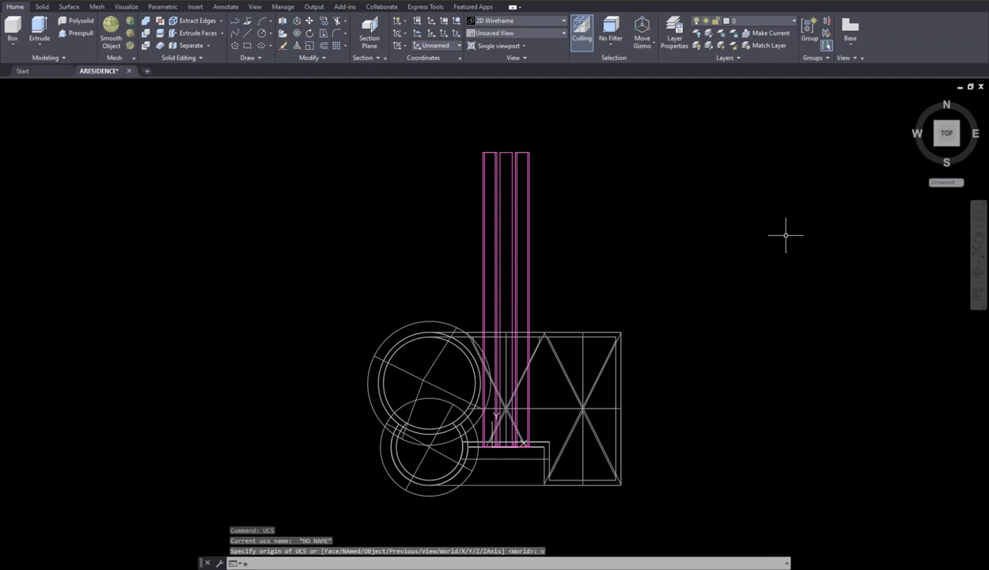
Move the five extruded window solids about 0.15" straight toward the front so they protrude through the recessed front wall.
text(m)
key(Return)
click(548, 251)
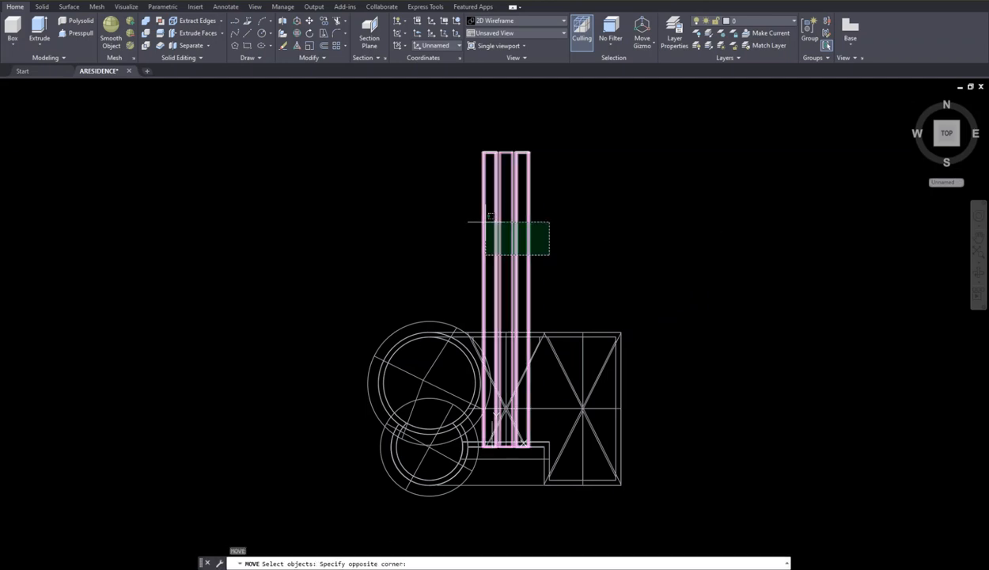
click(470, 218)
key(Return)
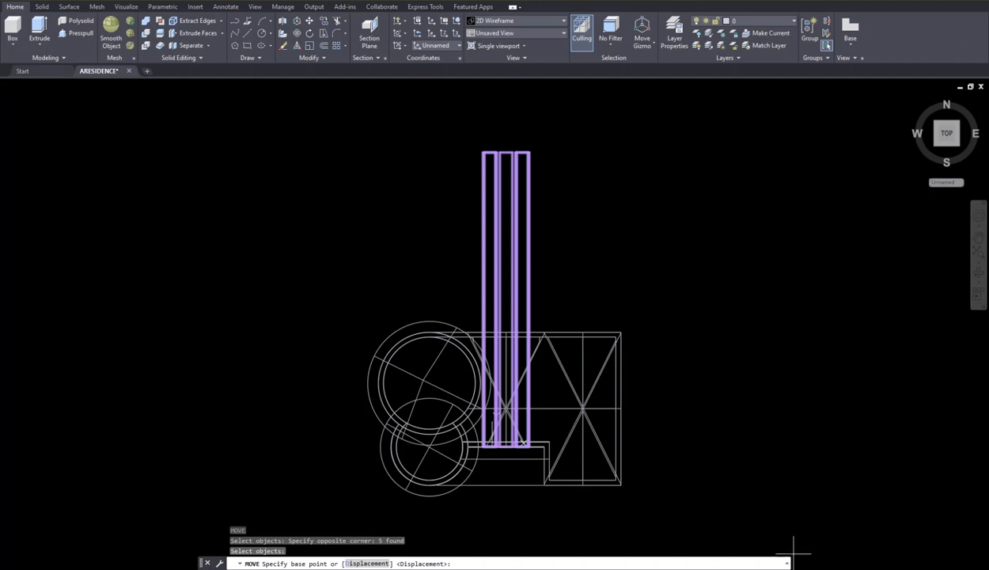
click(573, 237)
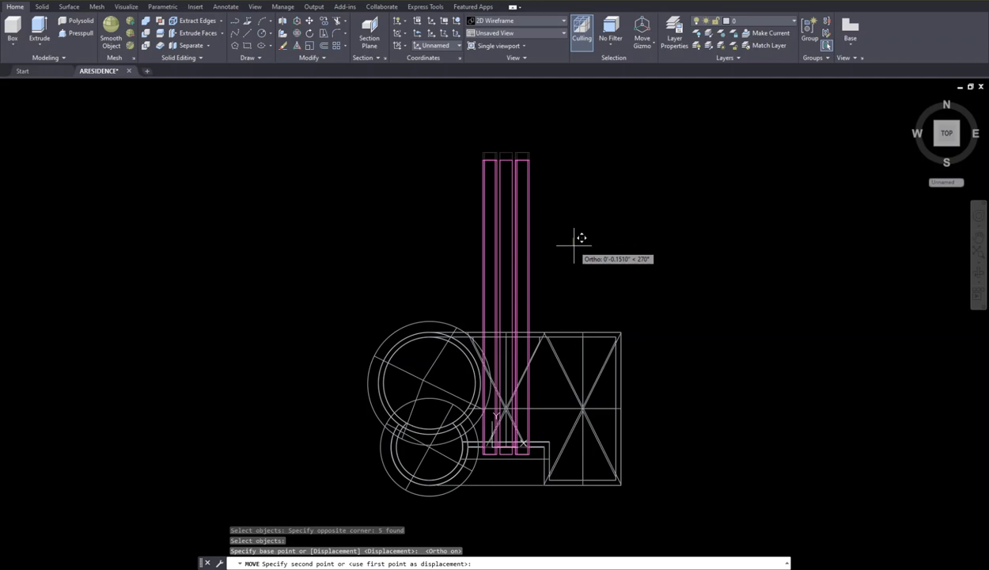
click(574, 245)
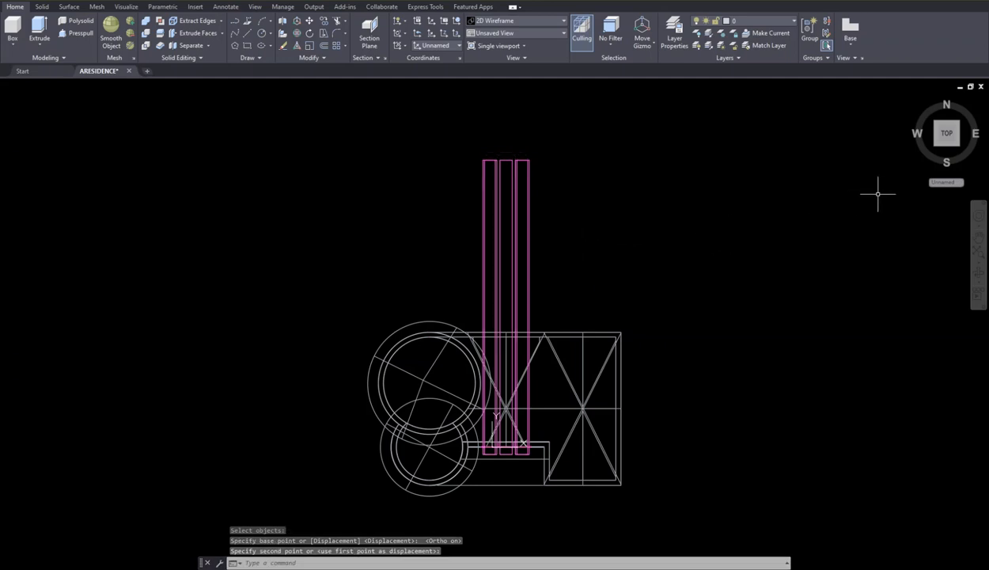
Restore the previous UCS with the residence seen in plan view.
drag(944, 137, 933, 156)
key(Escape)
key(Escape)
key(Escape)
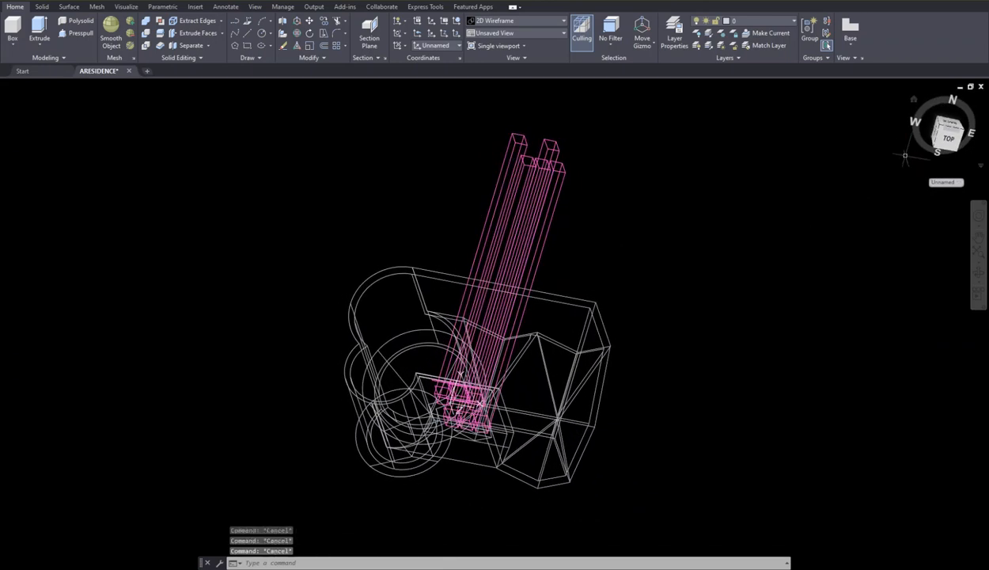
click(928, 125)
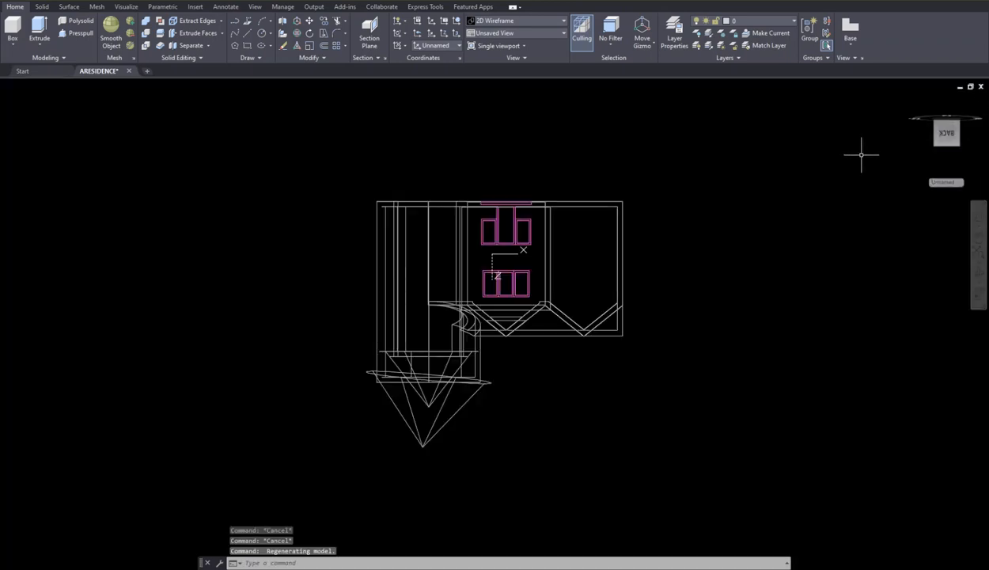
click(948, 154)
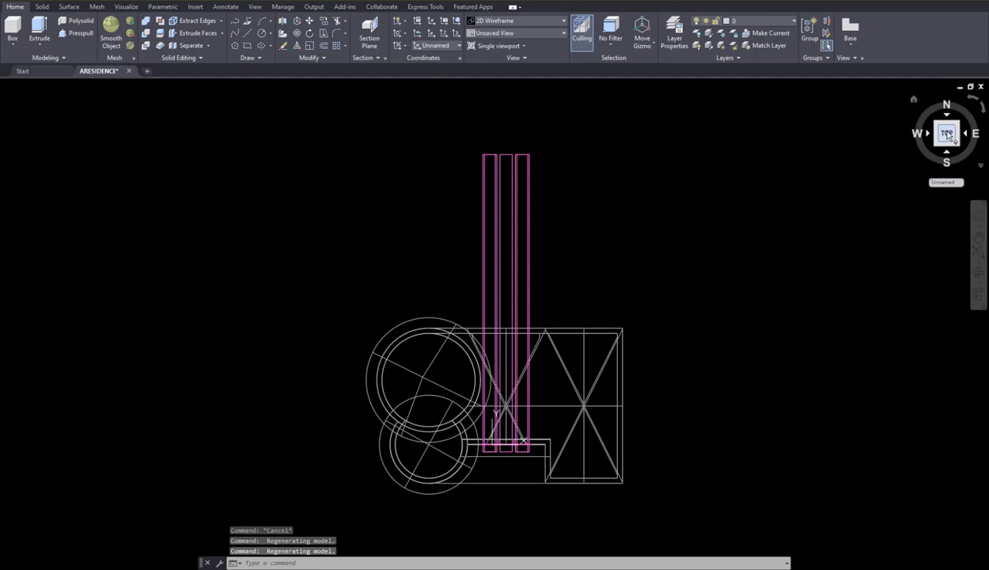
text(uc)
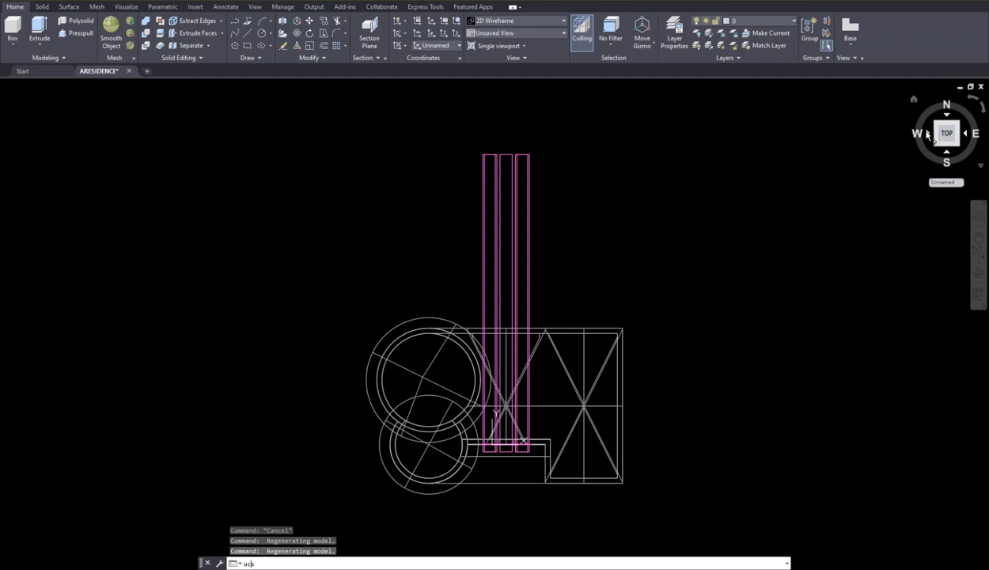
text(s)
key(Return)
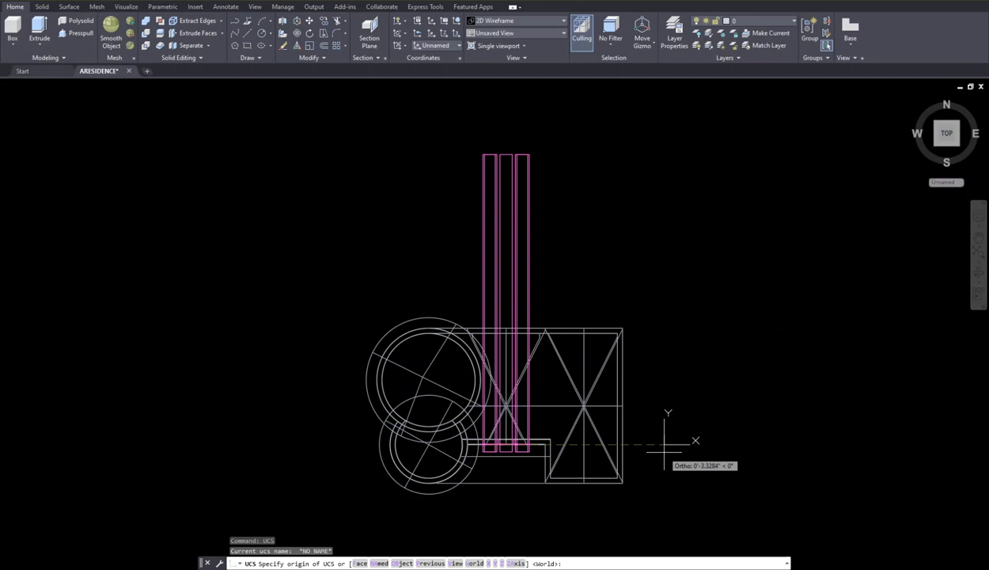
text(p)
key(Return)
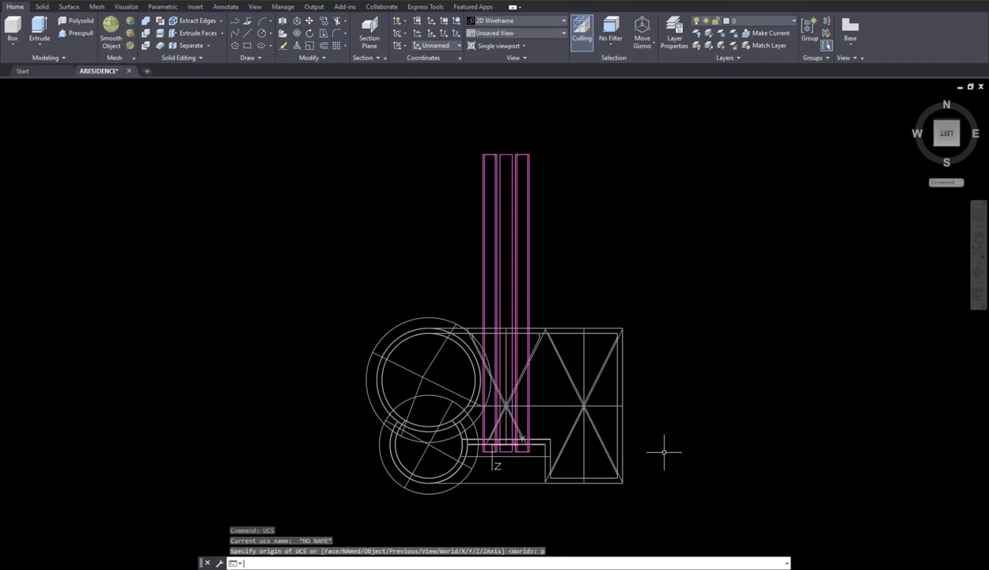
Restore the saved named UCS "front".
key(Return)
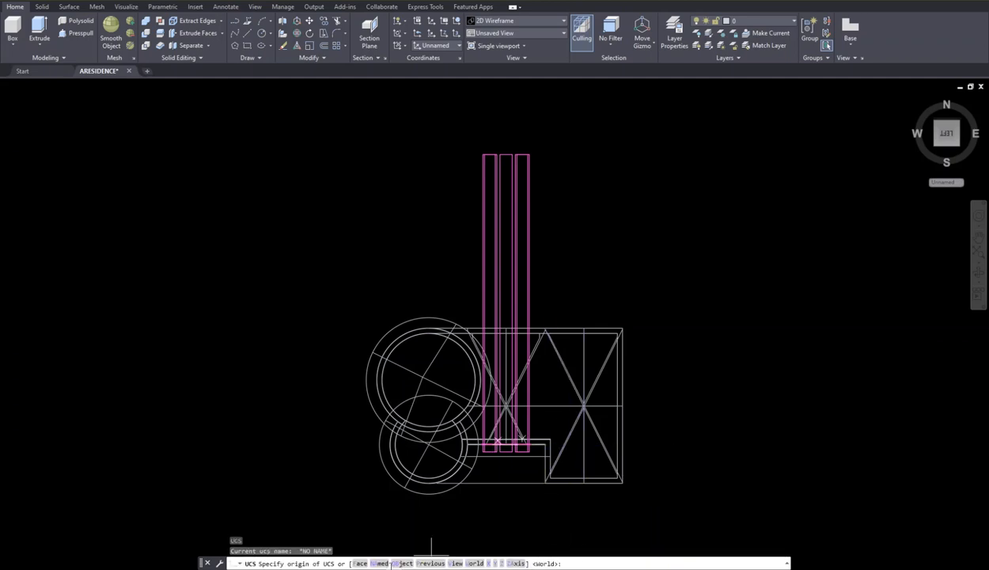
click(379, 564)
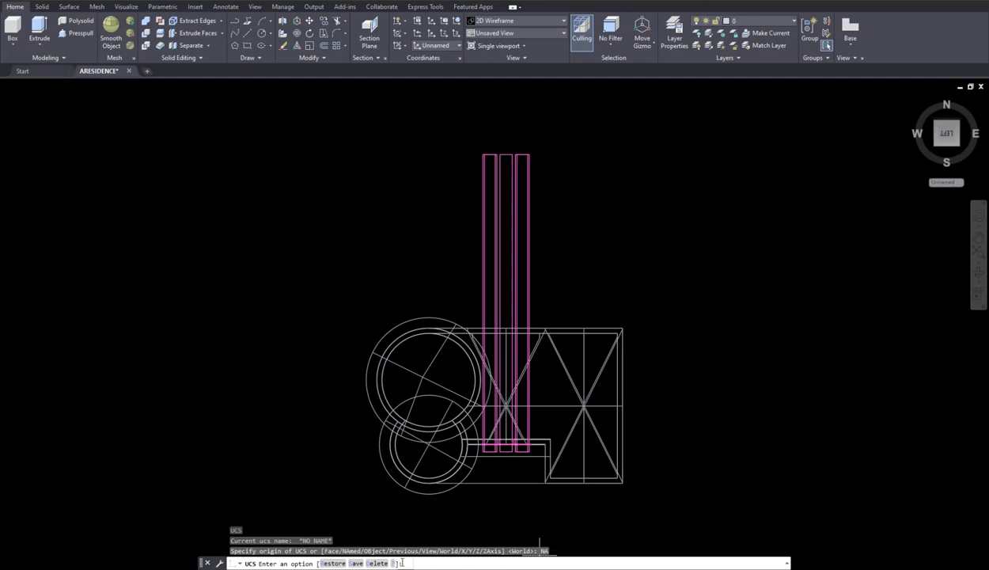
click(328, 563)
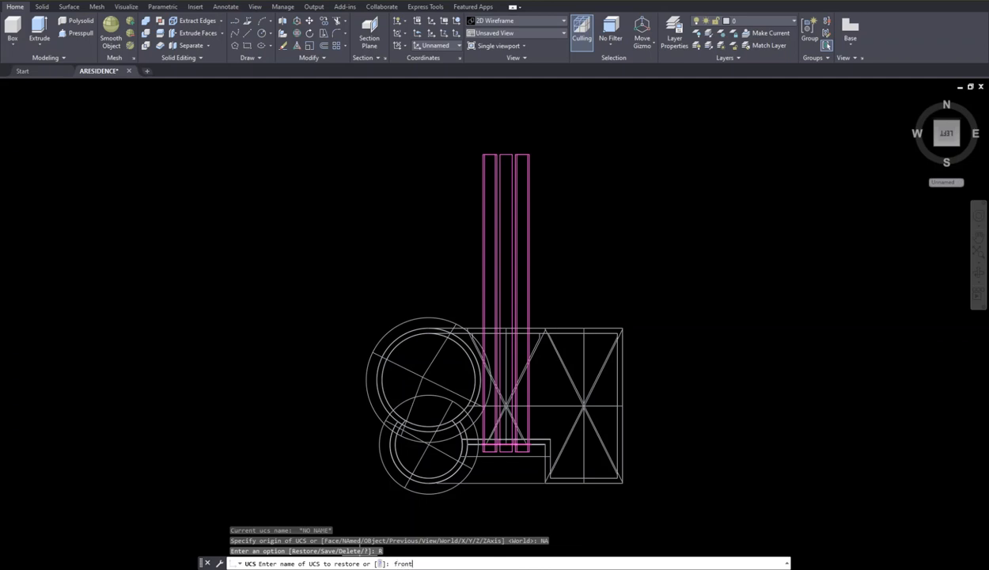
key(Return)
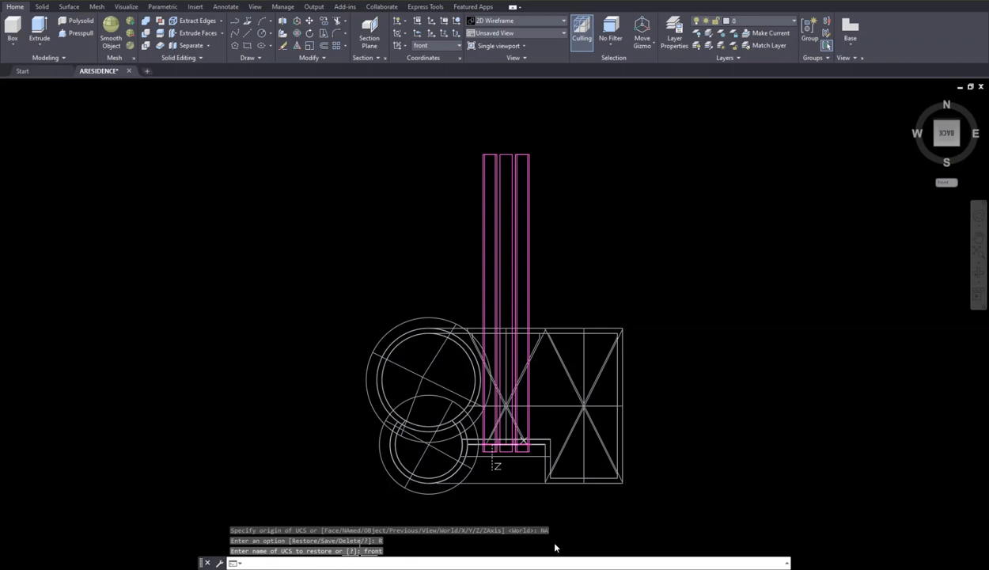
Show the residence's front upright from slightly above and set the shade mode to Conceptual.
drag(930, 132, 697, 146)
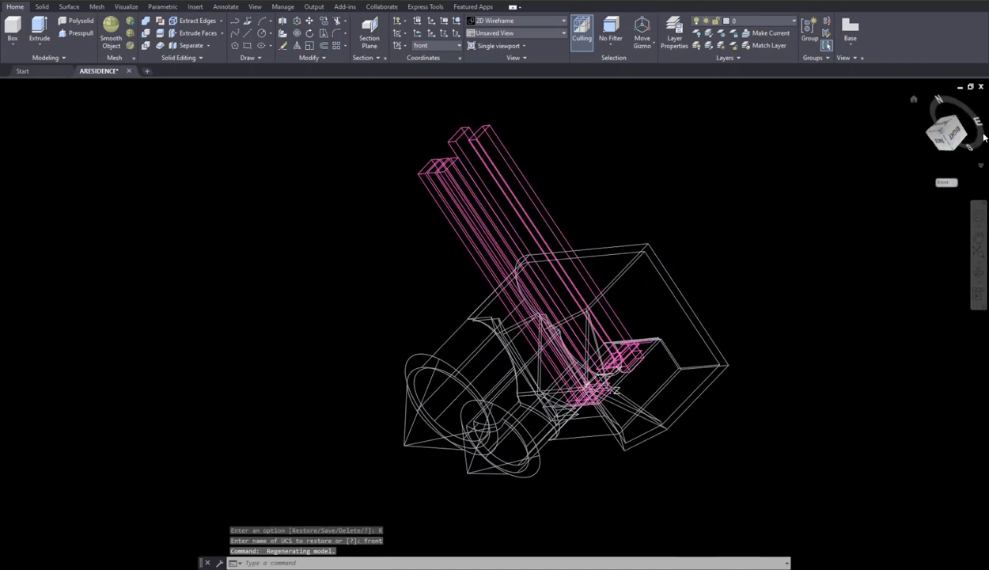
click(950, 144)
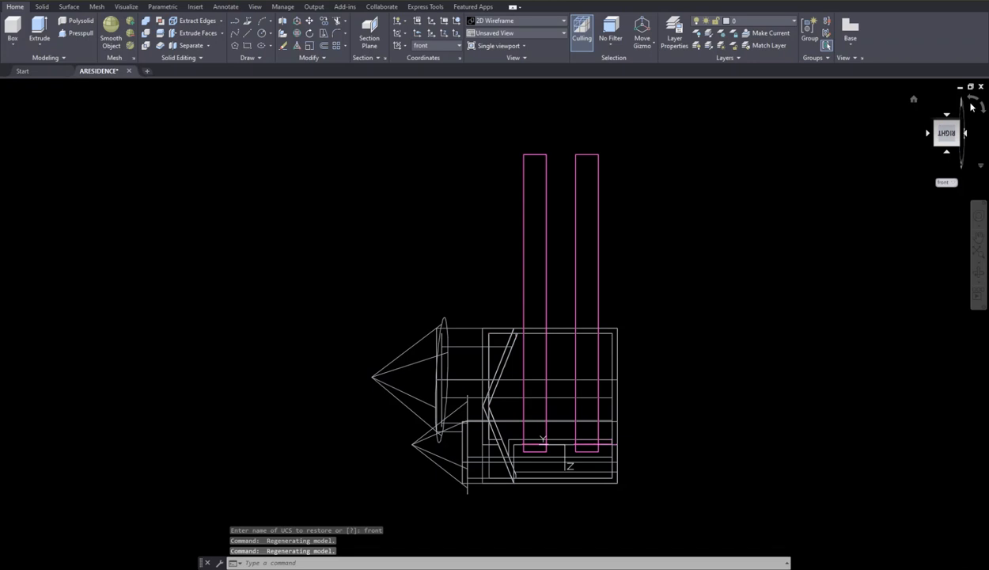
click(972, 106)
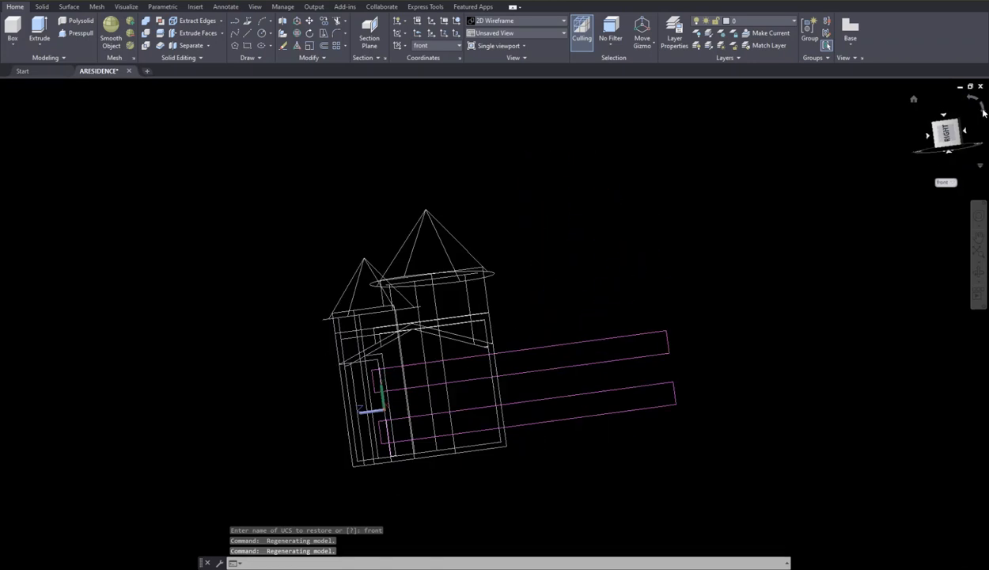
click(930, 134)
drag(938, 136, 917, 156)
scroll(645, 296, up, 5)
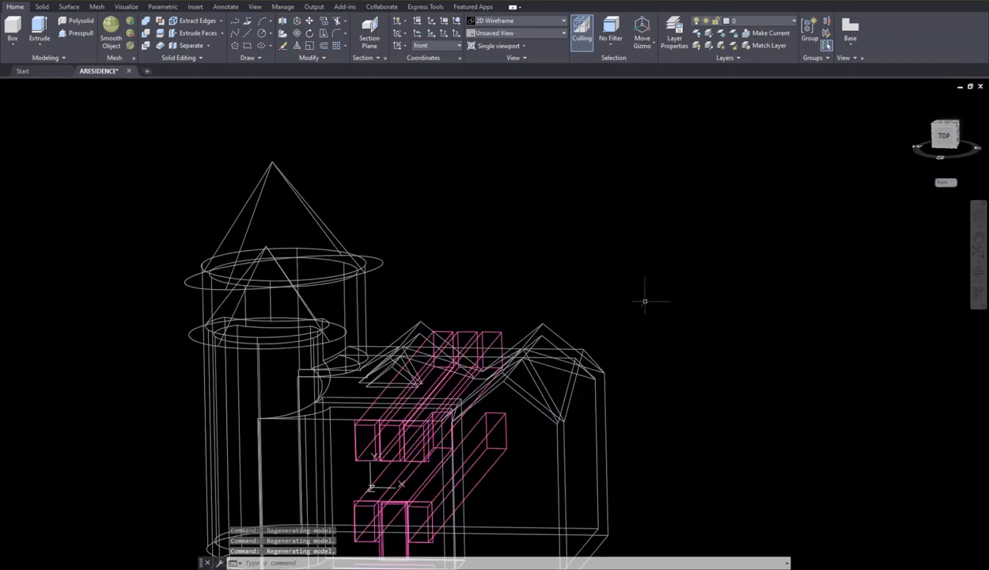
middle_drag(675, 280, 757, 187)
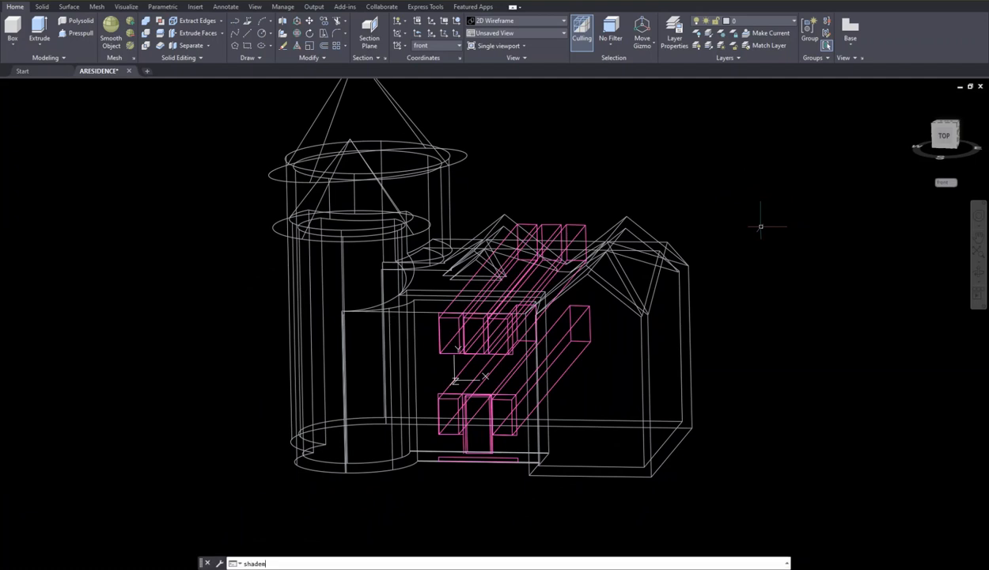
key(Return)
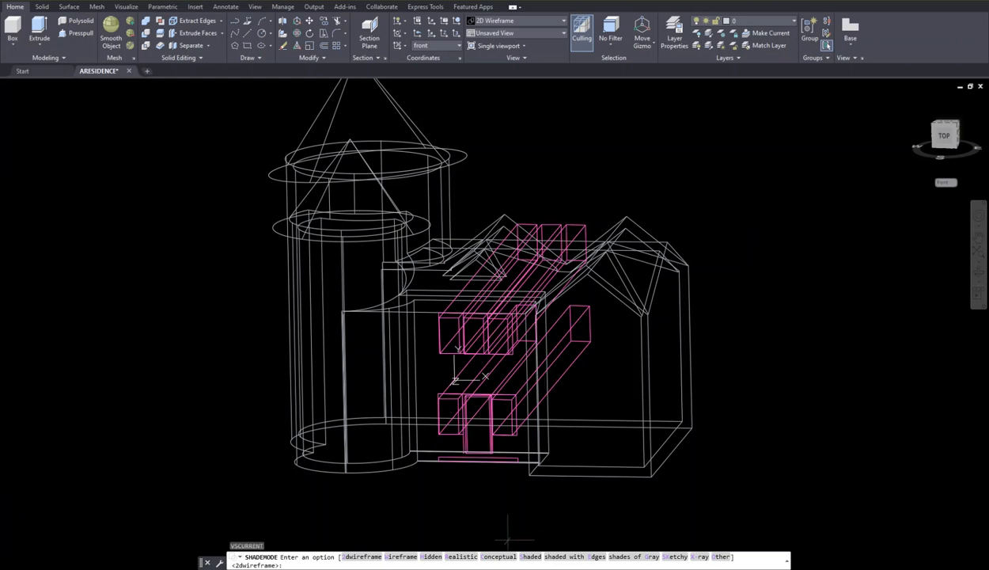
text(c)
key(Return)
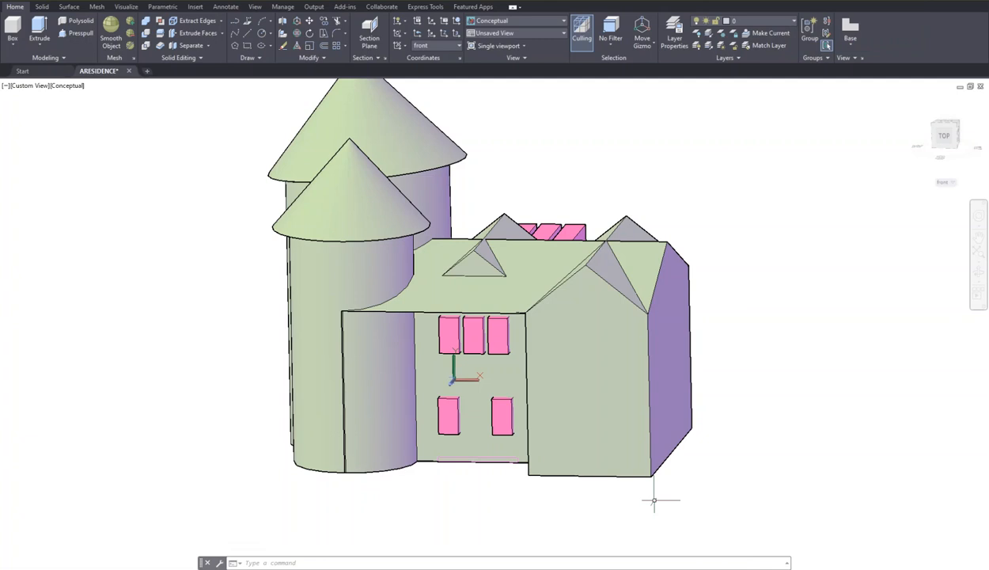
Subtract the two lower and three upper window solids from the residence's main solid to cut openings in the recessed front wall.
text(subtra)
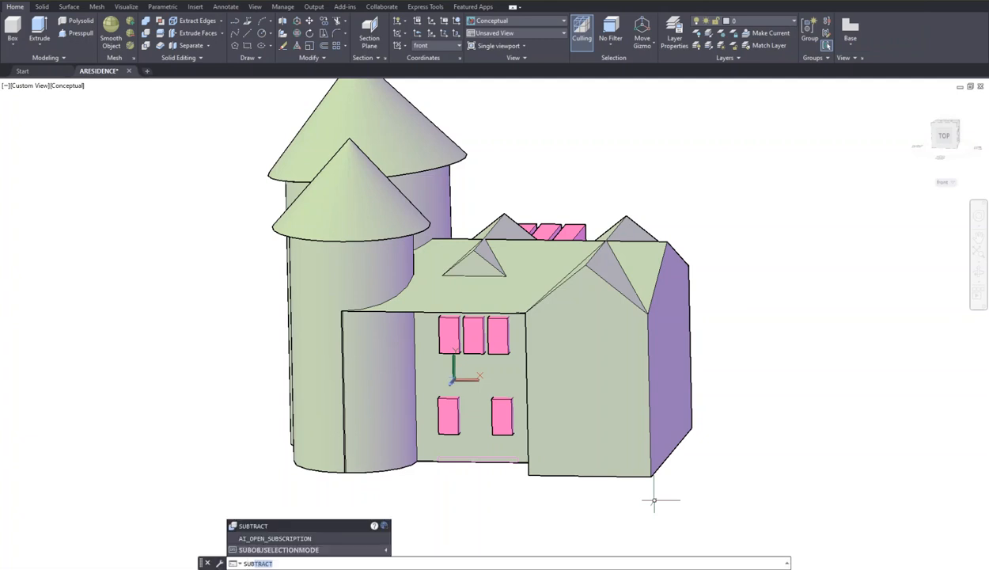
text(c)
key(Return)
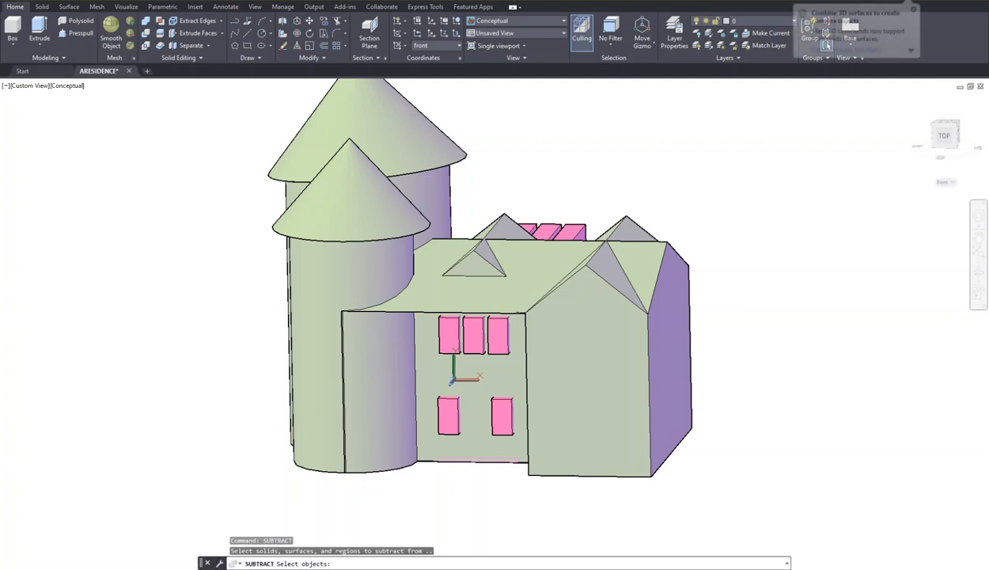
click(684, 383)
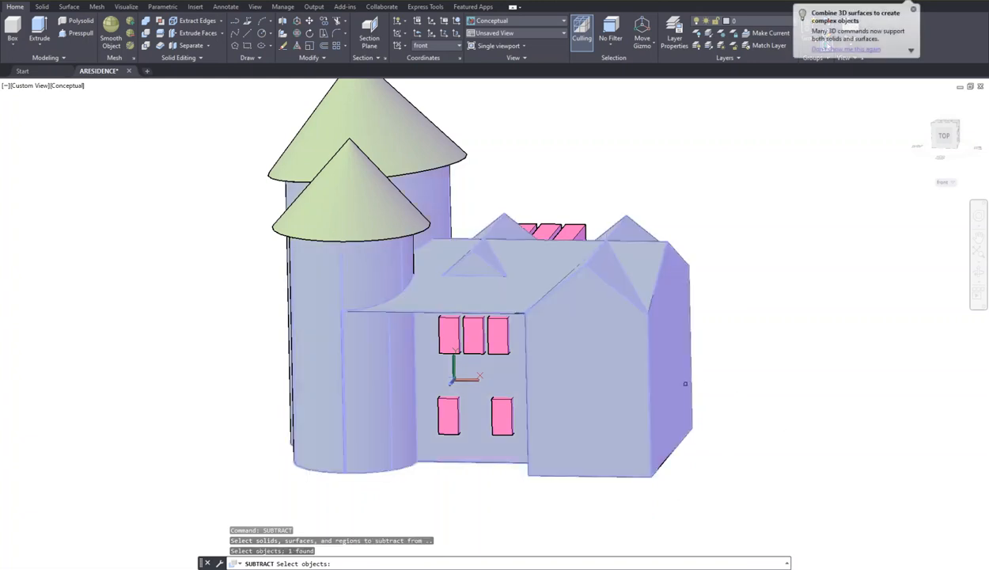
key(Return)
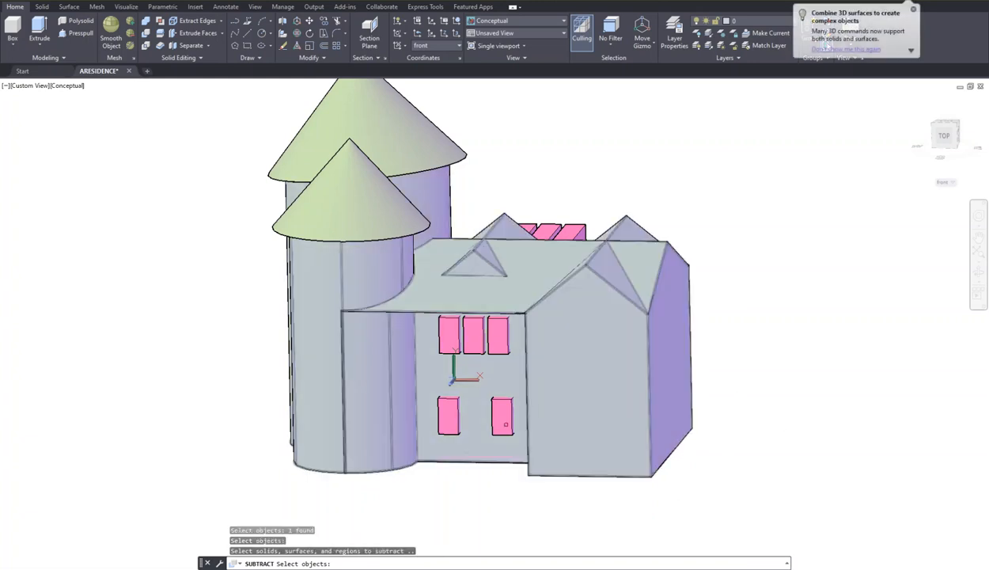
click(502, 417)
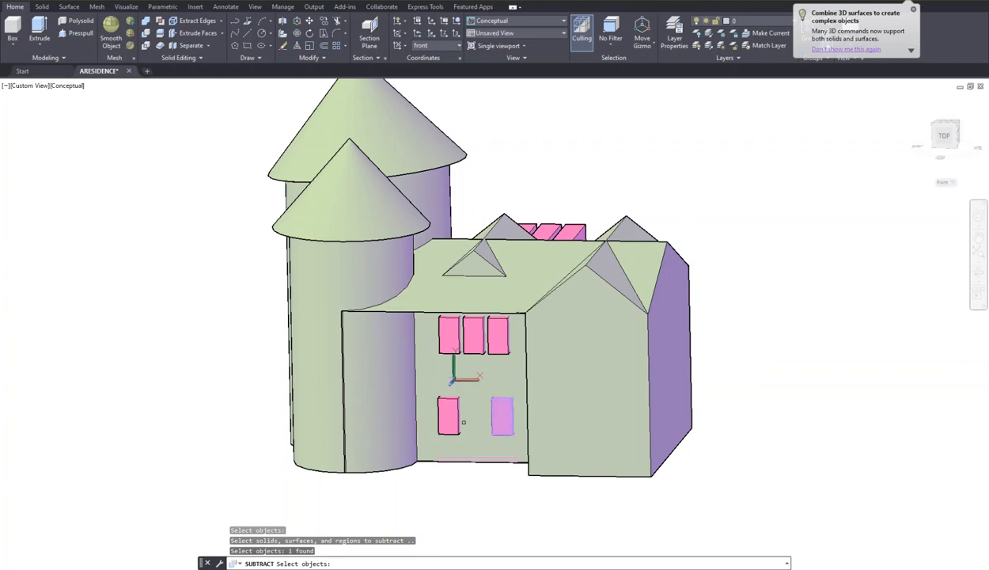
click(446, 411)
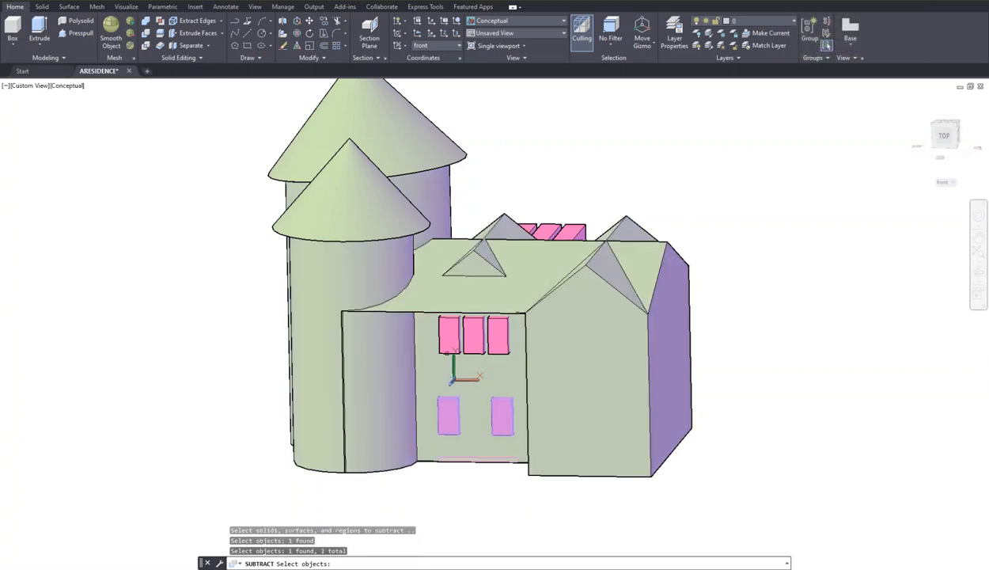
click(450, 338)
click(474, 335)
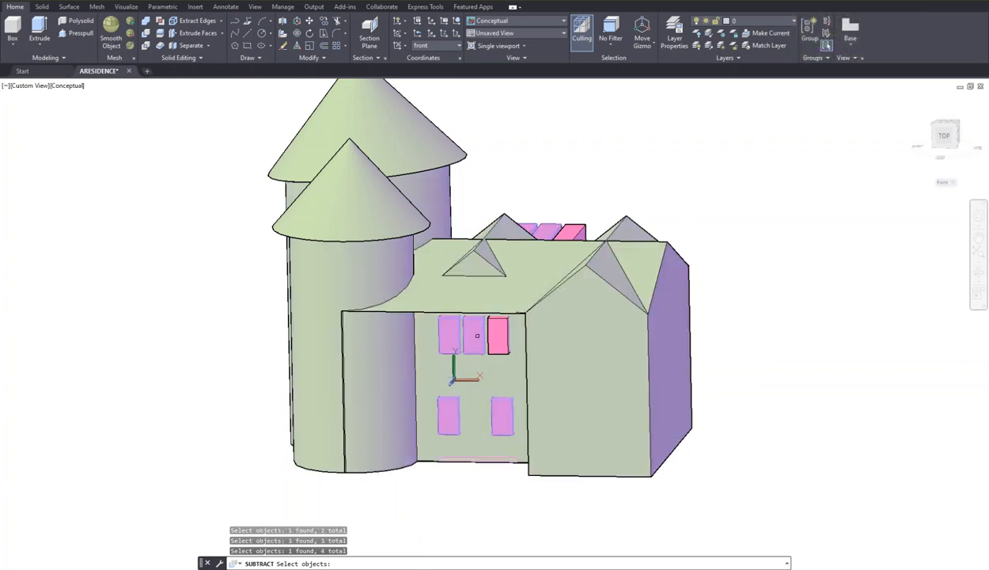
click(497, 333)
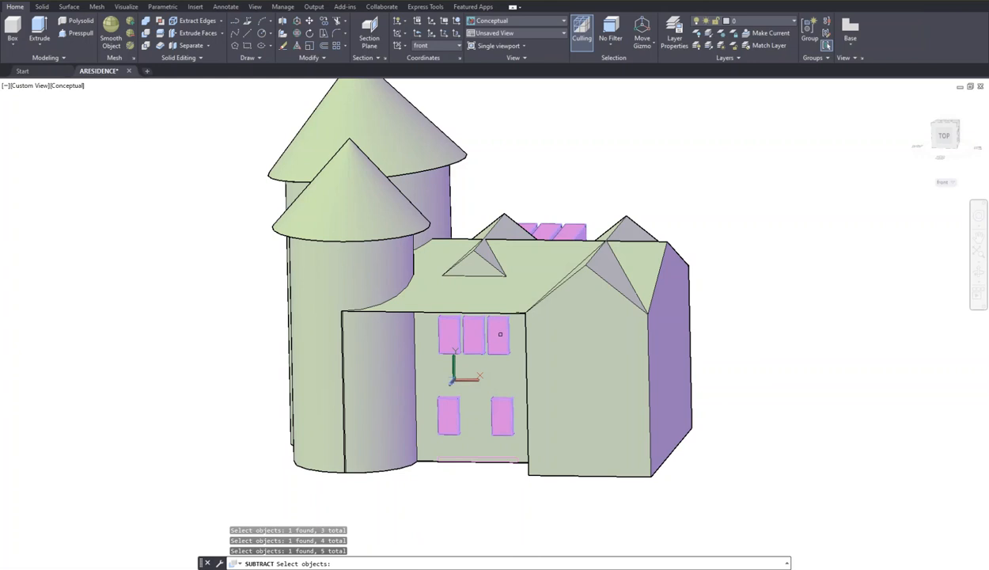
key(Return)
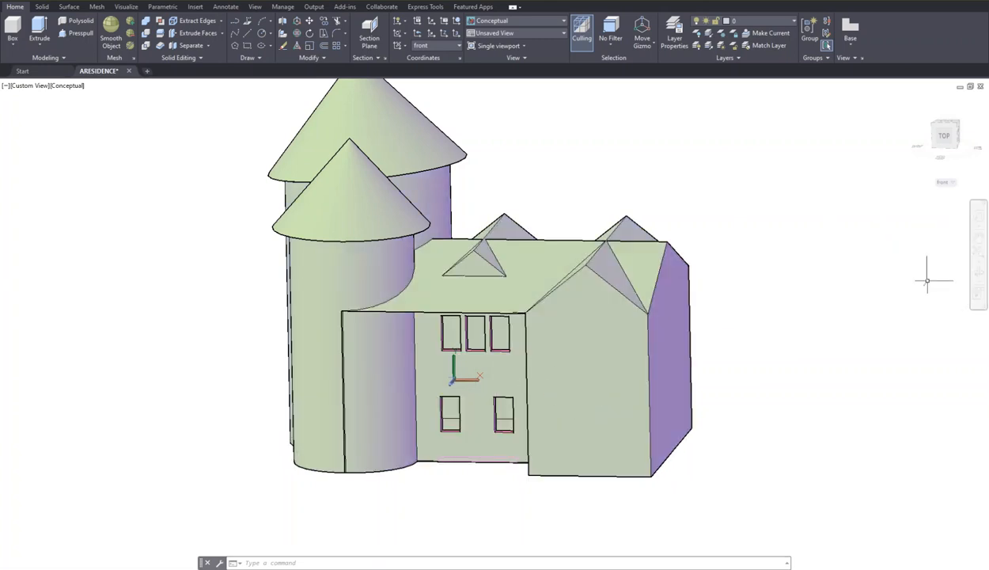
Orbit the residence slightly to check the cut window openings and set the shade mode to Wireframe.
click(976, 277)
mouse_move(476, 369)
mouse_down()
mouse_move(497, 375)
mouse_move(510, 364)
mouse_move(496, 351)
mouse_move(519, 360)
mouse_move(487, 363)
mouse_move(490, 380)
mouse_move(474, 376)
mouse_move(480, 383)
mouse_up()
right_click(479, 382)
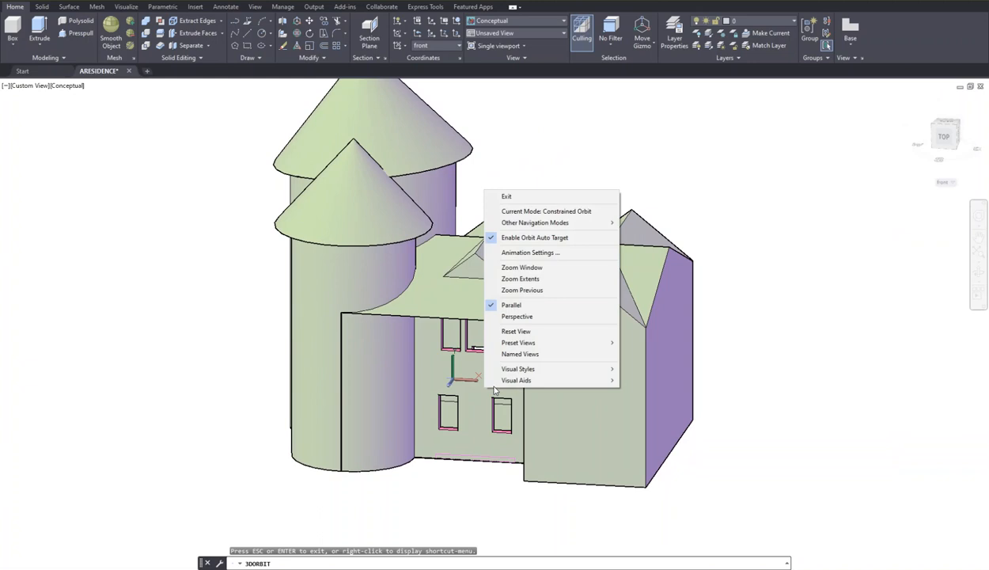
click(506, 194)
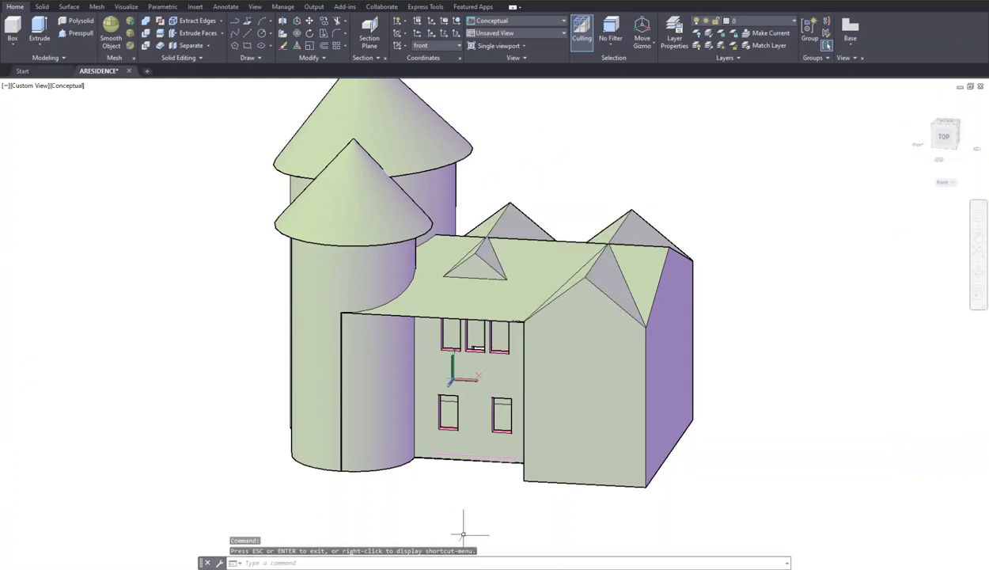
text(shademode)
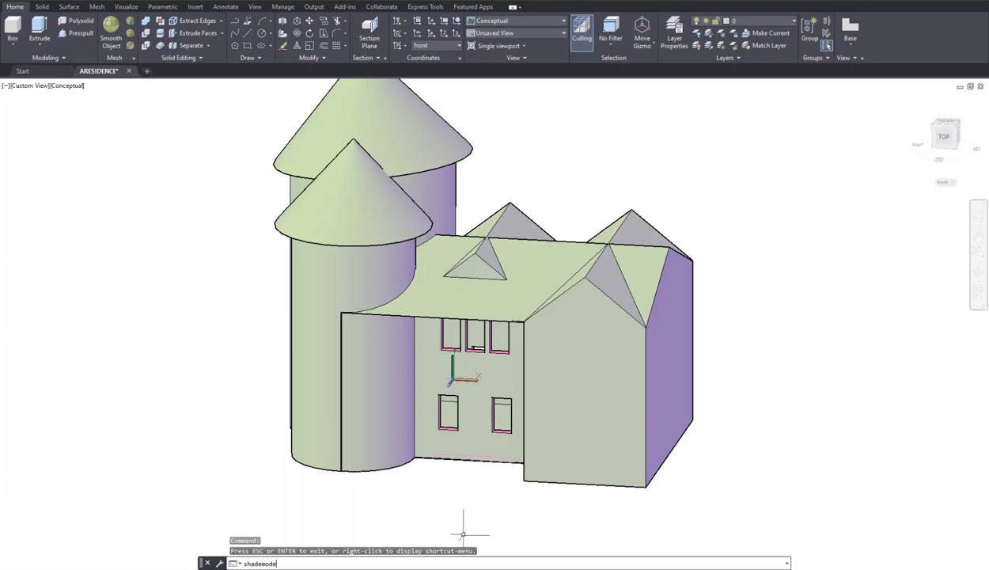
key(Return)
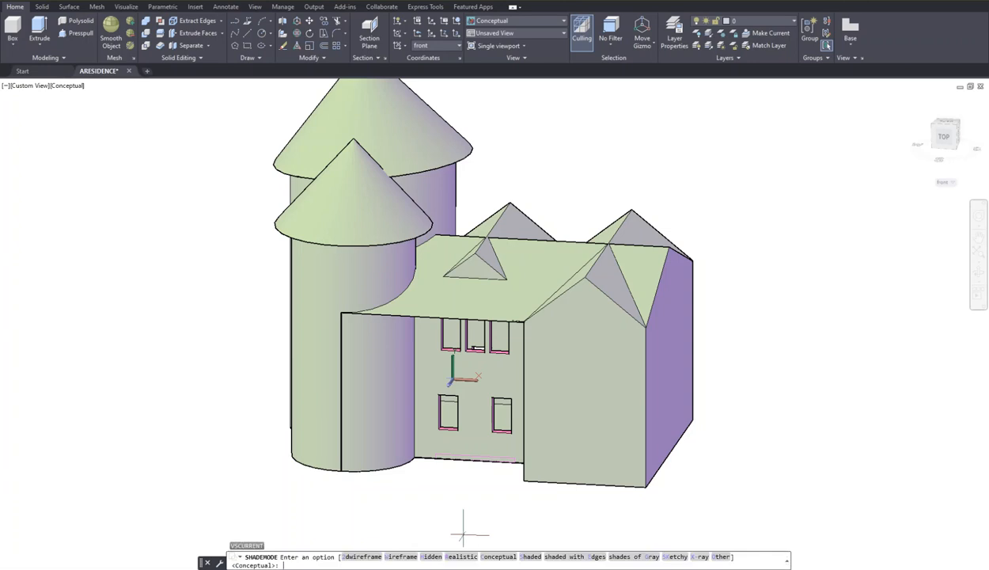
click(404, 556)
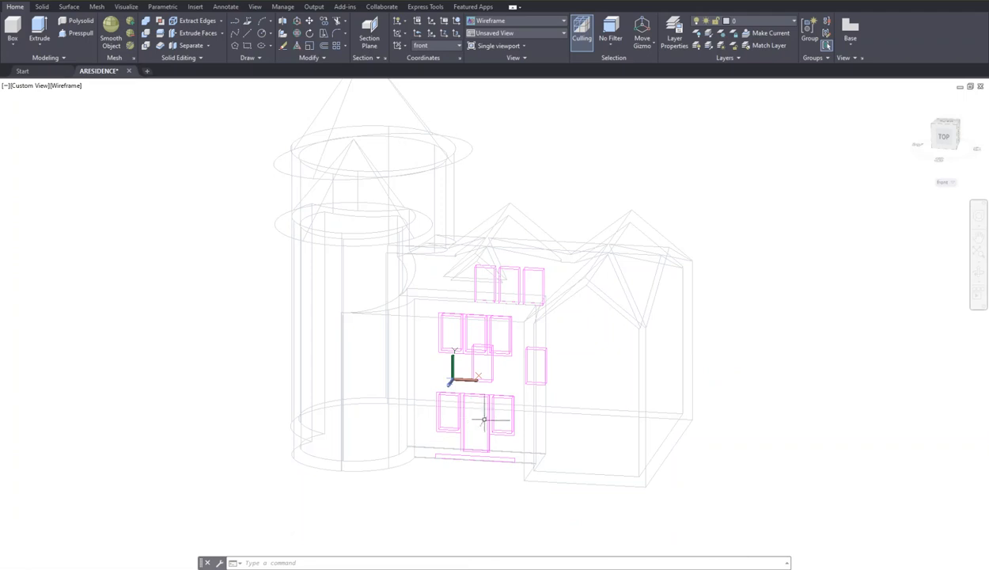
Show the front elevation straight on, close up on the door and windows, and start the UCS command.
scroll(480, 409, up, 4)
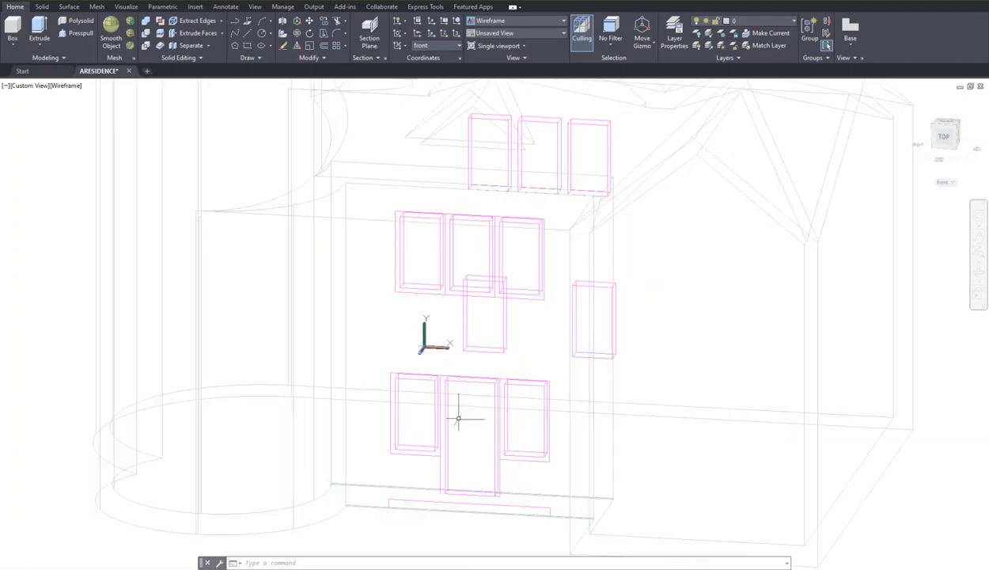
click(943, 142)
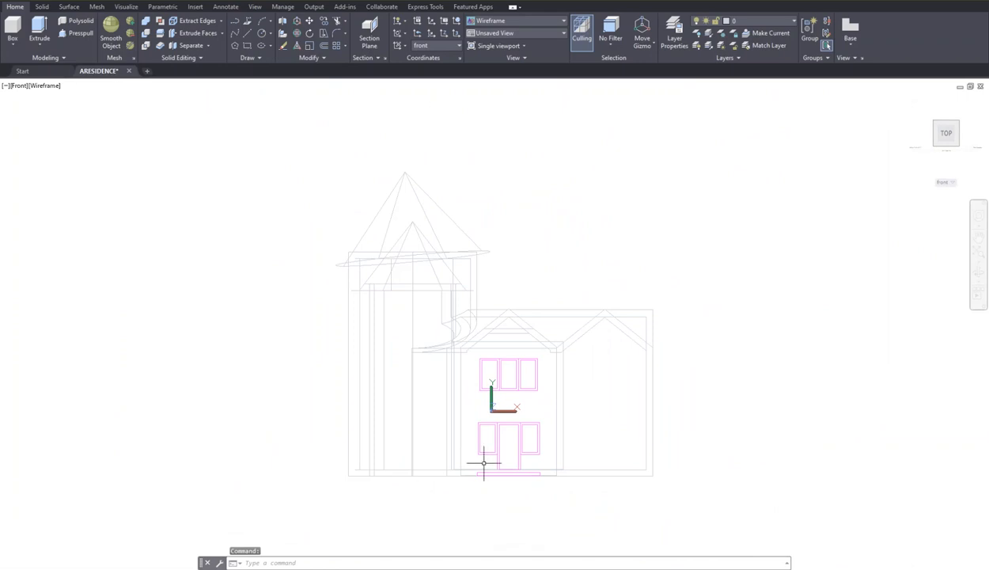
scroll(495, 454, up, 5)
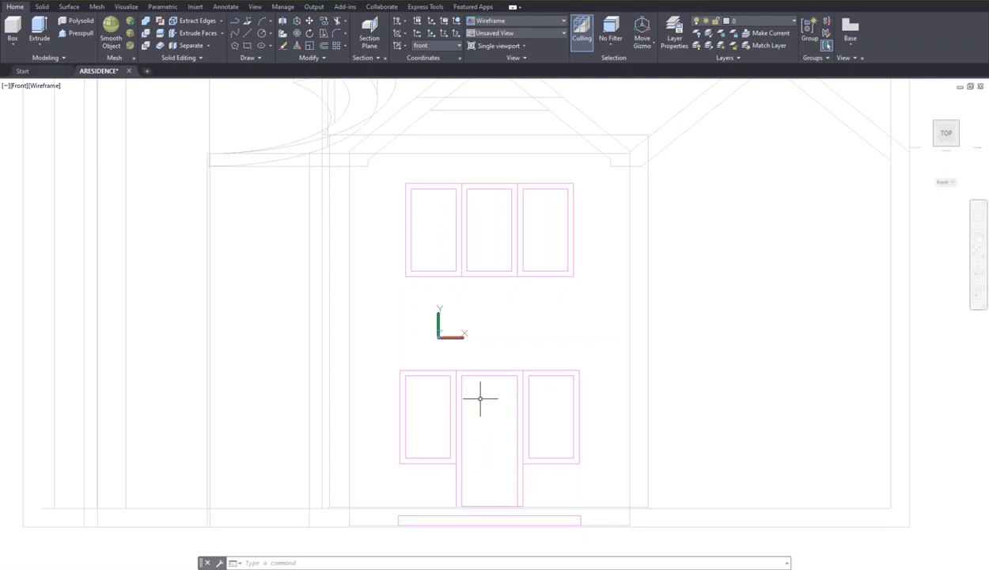
text(u)
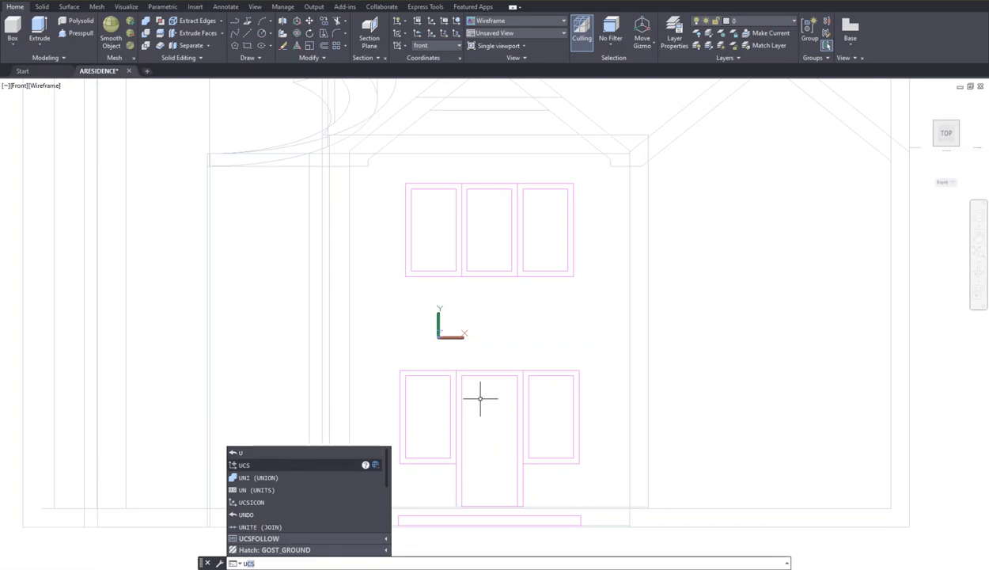
key(Return)
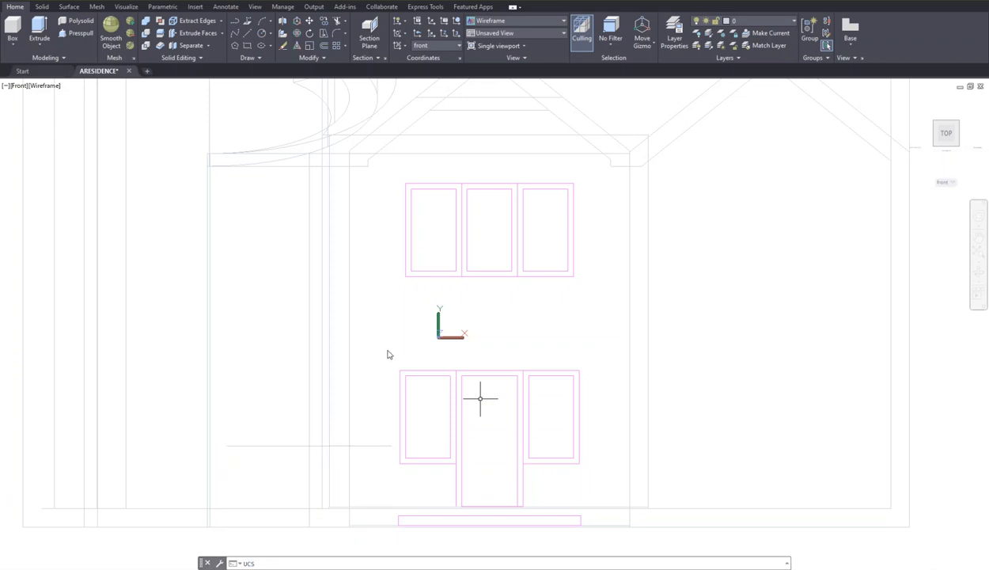